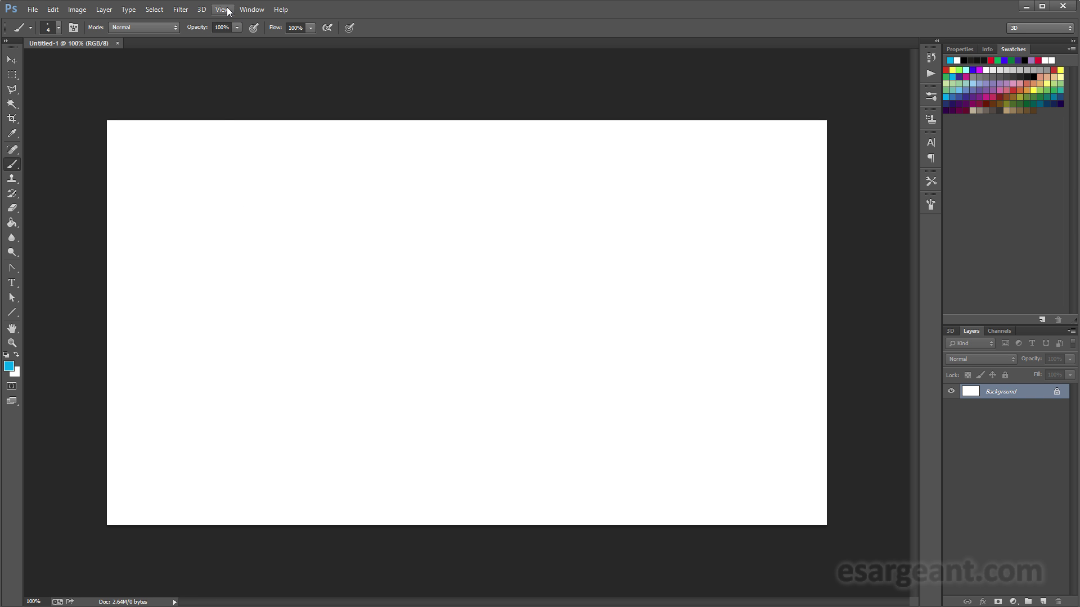
Show the Timeline panel, make it taller, and create a video timeline for the blank document.
{"action": "left_click", "coordinate": [250, 9]}
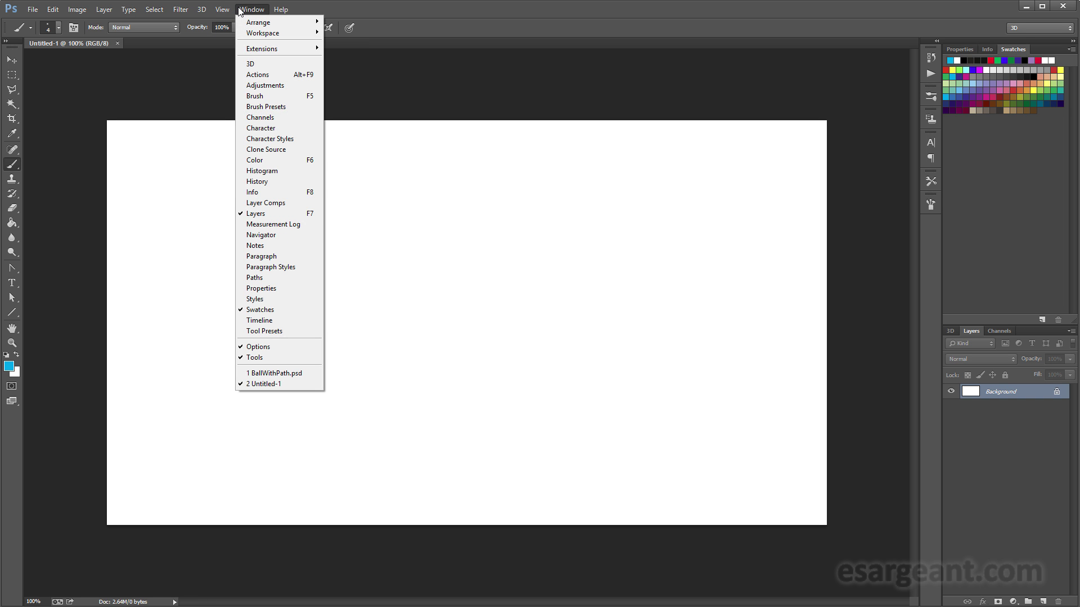
{"action": "left_click", "coordinate": [281, 320]}
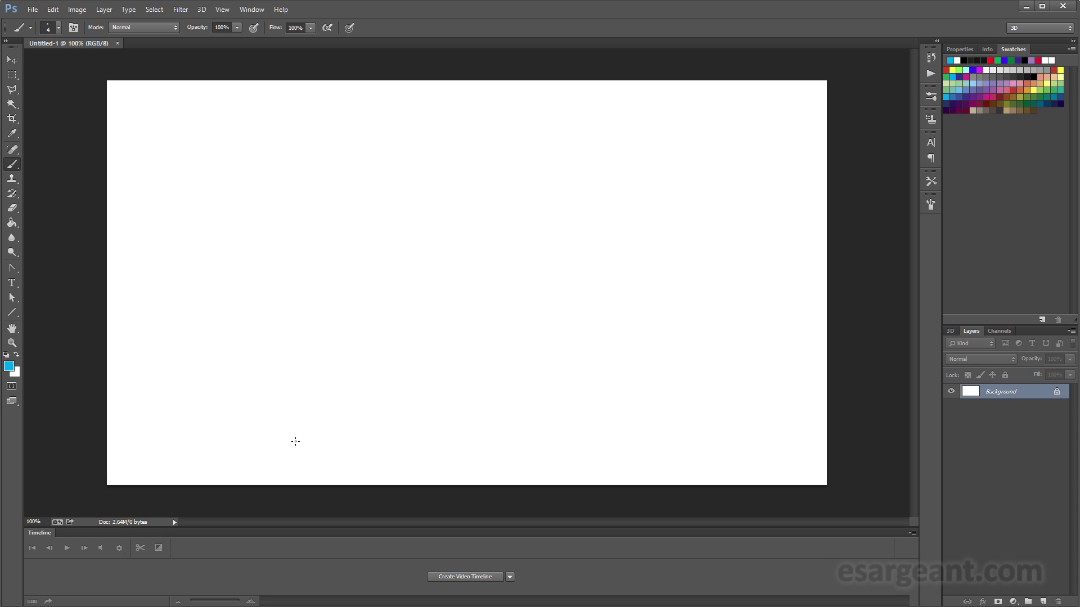
{"action": "left_click_drag", "start_coordinate": [325, 528], "coordinate": [332, 480]}
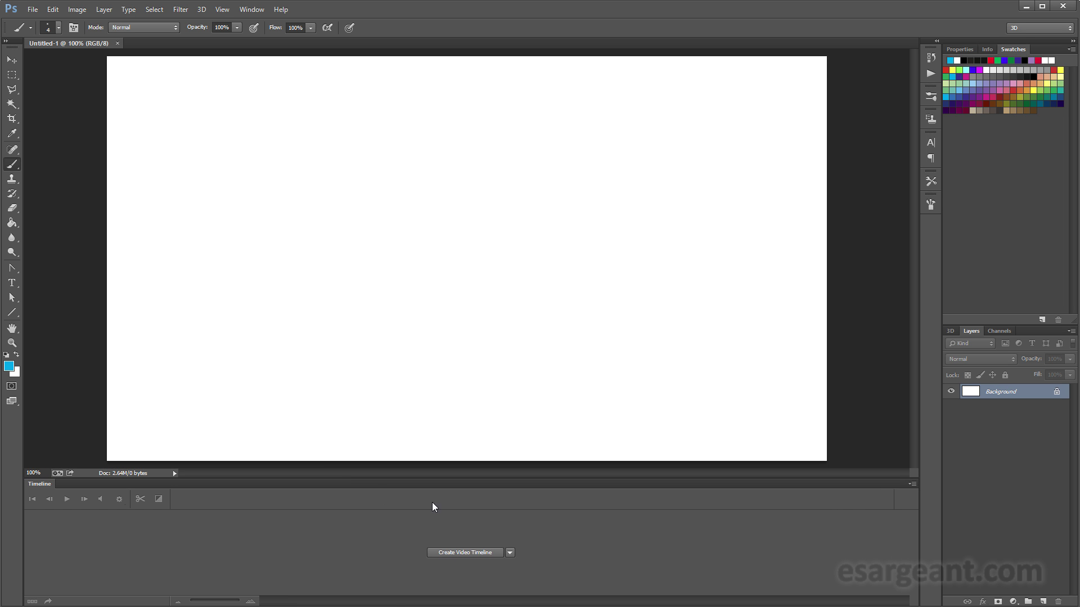
{"action": "left_click", "coordinate": [471, 553]}
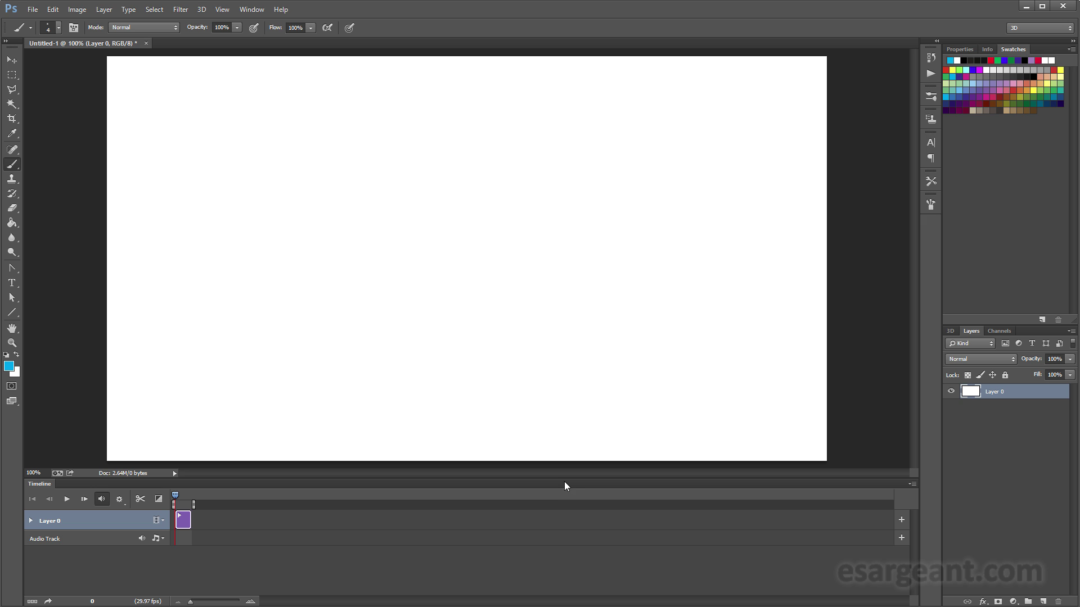
{"action": "left_click_drag", "start_coordinate": [566, 487], "coordinate": [567, 493]}
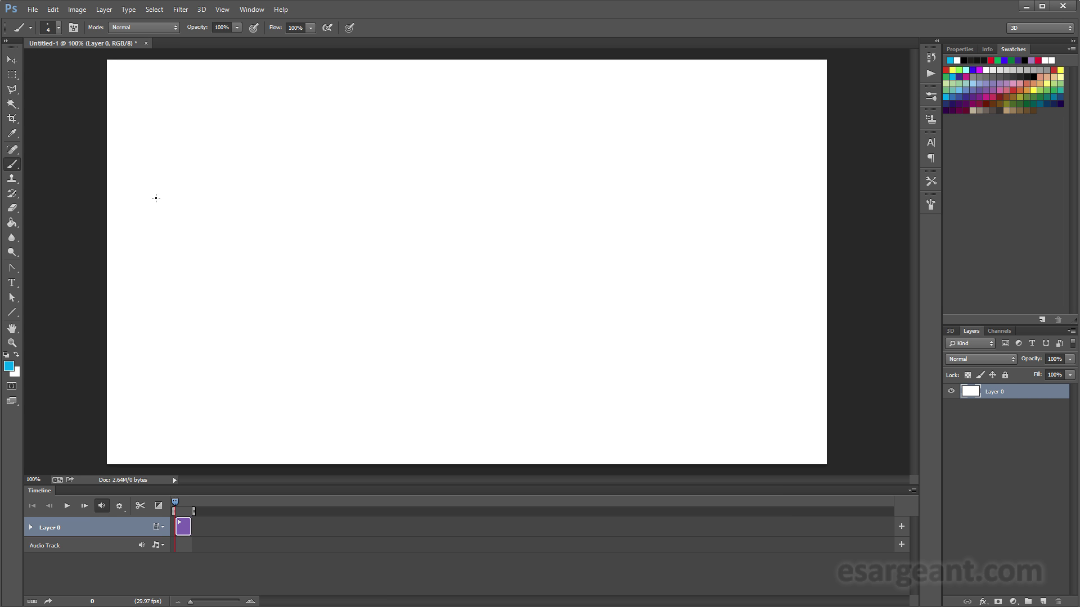
Hand-letter A at the canvas's left side and B at its right, and sketch a descending four-arc bounce path from A in blue.
{"action": "mouse_move", "coordinate": [129, 222]}
{"action": "left_mouse_down"}
{"action": "mouse_move", "coordinate": [137, 195]}
{"action": "mouse_move", "coordinate": [142, 219]}
{"action": "left_mouse_up"}
{"action": "left_click_drag", "start_coordinate": [127, 209], "coordinate": [147, 205]}
{"action": "left_click_drag", "start_coordinate": [778, 194], "coordinate": [772, 212]}
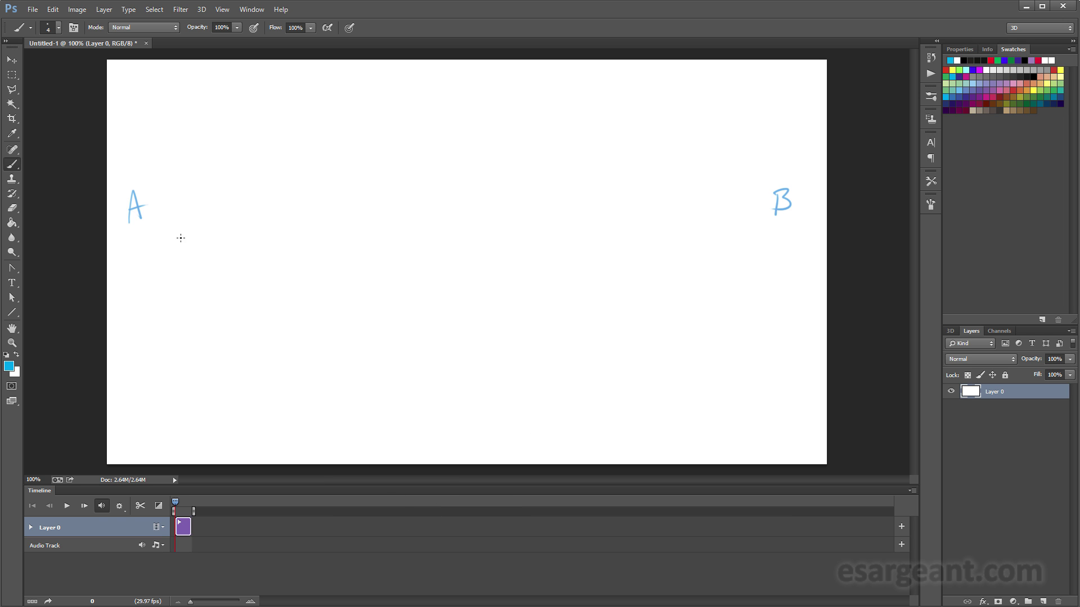
{"action": "mouse_move", "coordinate": [138, 203]}
{"action": "left_mouse_down"}
{"action": "mouse_move", "coordinate": [305, 308]}
{"action": "mouse_move", "coordinate": [338, 417]}
{"action": "mouse_move", "coordinate": [374, 298]}
{"action": "mouse_move", "coordinate": [516, 294]}
{"action": "mouse_move", "coordinate": [559, 416]}
{"action": "mouse_move", "coordinate": [605, 329]}
{"action": "mouse_move", "coordinate": [708, 394]}
{"action": "mouse_move", "coordinate": [789, 365]}
{"action": "mouse_move", "coordinate": [785, 464]}
{"action": "left_mouse_up"}
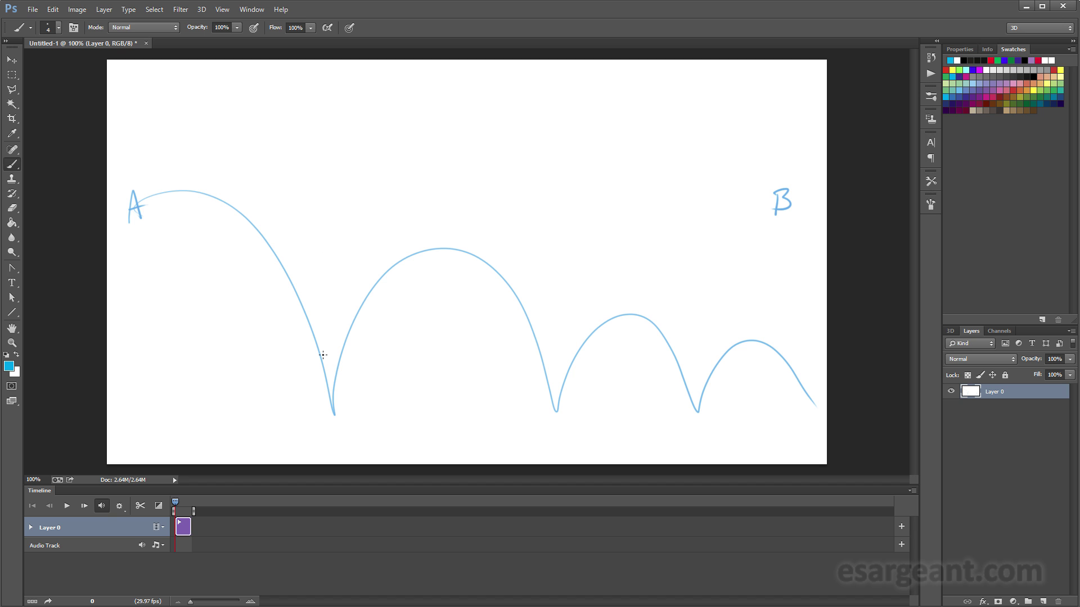
Draw a ground line under the bounces, cross-mark the path's start and end, and add an arrow following the first fall.
{"action": "mouse_move", "coordinate": [174, 199]}
{"action": "left_mouse_down"}
{"action": "mouse_move", "coordinate": [174, 178]}
{"action": "mouse_move", "coordinate": [173, 201]}
{"action": "left_mouse_up"}
{"action": "left_click_drag", "start_coordinate": [326, 417], "coordinate": [335, 416]}
{"action": "left_click_drag", "start_coordinate": [124, 409], "coordinate": [826, 409]}
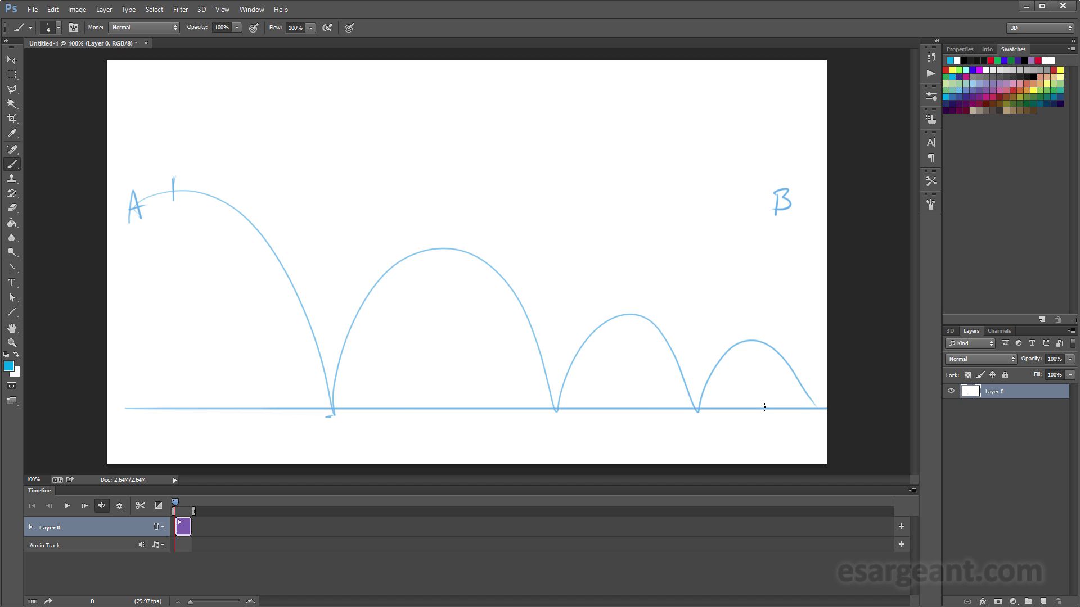
{"action": "mouse_move", "coordinate": [178, 181]}
{"action": "left_mouse_down"}
{"action": "mouse_move", "coordinate": [165, 197]}
{"action": "mouse_move", "coordinate": [179, 197]}
{"action": "left_mouse_up"}
{"action": "mouse_move", "coordinate": [809, 415]}
{"action": "left_mouse_down"}
{"action": "mouse_move", "coordinate": [822, 403]}
{"action": "mouse_move", "coordinate": [813, 413]}
{"action": "left_mouse_up"}
{"action": "mouse_move", "coordinate": [216, 174]}
{"action": "left_mouse_down"}
{"action": "mouse_move", "coordinate": [283, 216]}
{"action": "mouse_move", "coordinate": [328, 288]}
{"action": "left_mouse_up"}
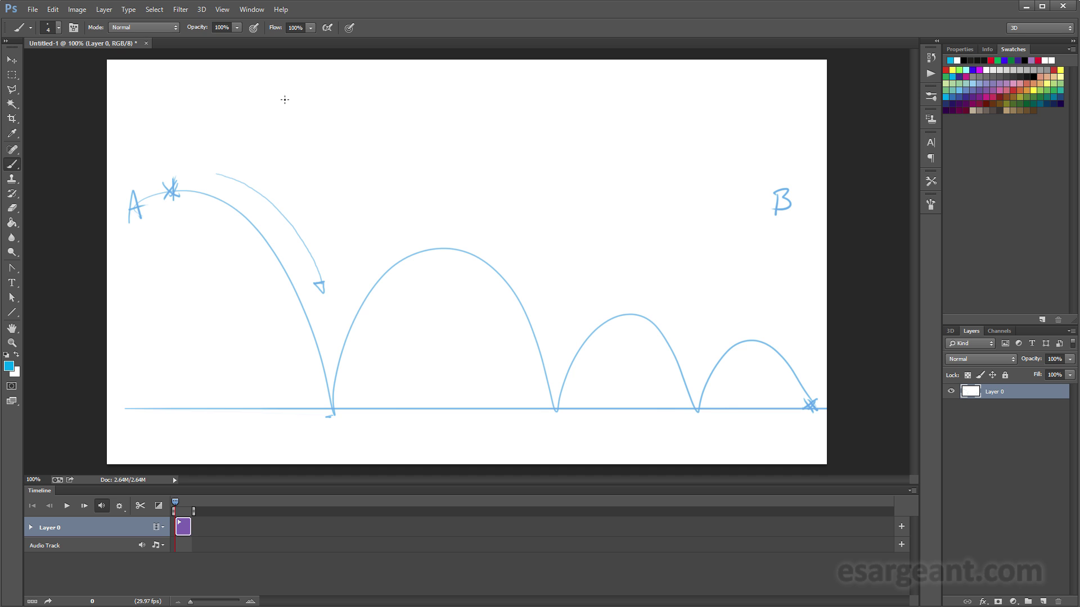
Sketch small round, stretched and squashed balls above the path, with an arrow from round to stretched, and mark the first ground contact.
{"action": "mouse_move", "coordinate": [289, 91]}
{"action": "left_mouse_down"}
{"action": "mouse_move", "coordinate": [273, 91]}
{"action": "mouse_move", "coordinate": [293, 90]}
{"action": "mouse_move", "coordinate": [284, 104]}
{"action": "left_mouse_up"}
{"action": "mouse_move", "coordinate": [364, 113]}
{"action": "left_mouse_down"}
{"action": "mouse_move", "coordinate": [376, 132]}
{"action": "mouse_move", "coordinate": [357, 102]}
{"action": "mouse_move", "coordinate": [378, 127]}
{"action": "mouse_move", "coordinate": [366, 107]}
{"action": "left_mouse_up"}
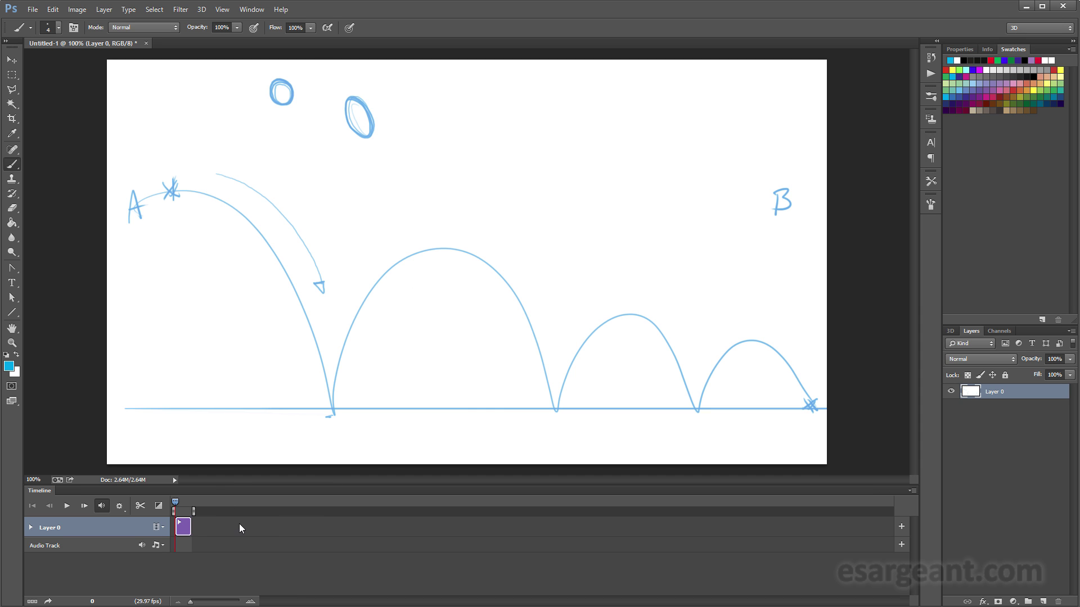
{"action": "left_click_drag", "start_coordinate": [340, 416], "coordinate": [334, 412]}
{"action": "mouse_move", "coordinate": [450, 111]}
{"action": "left_mouse_down"}
{"action": "mouse_move", "coordinate": [494, 122]}
{"action": "mouse_move", "coordinate": [450, 113]}
{"action": "mouse_move", "coordinate": [493, 119]}
{"action": "mouse_move", "coordinate": [452, 129]}
{"action": "mouse_move", "coordinate": [476, 106]}
{"action": "left_mouse_up"}
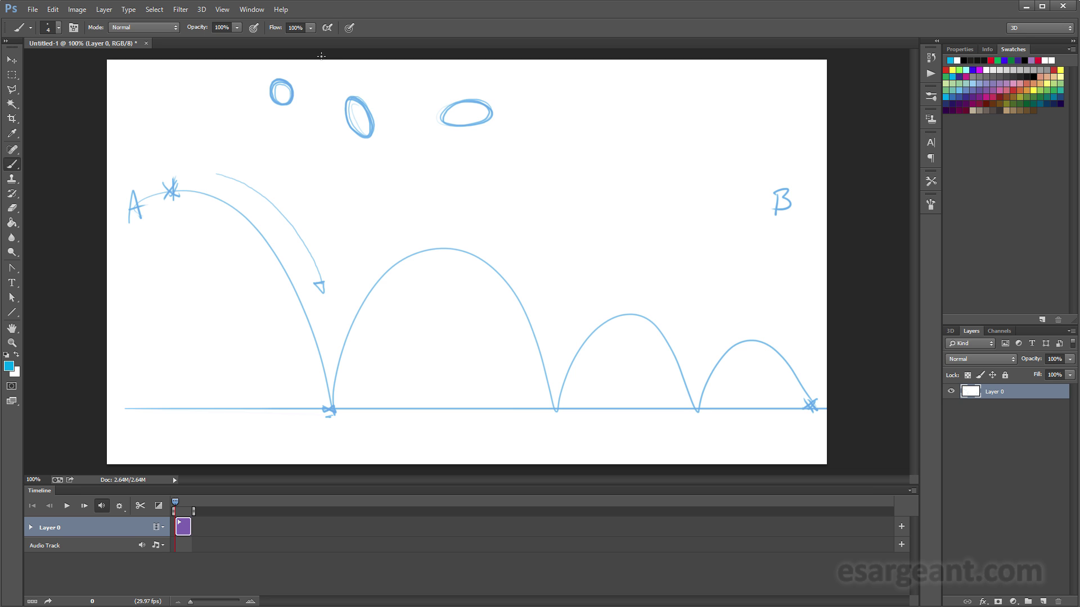
{"action": "left_click_drag", "start_coordinate": [302, 78], "coordinate": [347, 80]}
Draw a large circle and a flattened ellipse beside it, and hatch both shapes to illustrate constant volume.
{"action": "mouse_move", "coordinate": [514, 169]}
{"action": "left_mouse_down"}
{"action": "mouse_move", "coordinate": [511, 197]}
{"action": "mouse_move", "coordinate": [572, 191]}
{"action": "mouse_move", "coordinate": [510, 213]}
{"action": "mouse_move", "coordinate": [565, 183]}
{"action": "mouse_move", "coordinate": [506, 211]}
{"action": "mouse_move", "coordinate": [575, 198]}
{"action": "mouse_move", "coordinate": [493, 219]}
{"action": "left_mouse_up"}
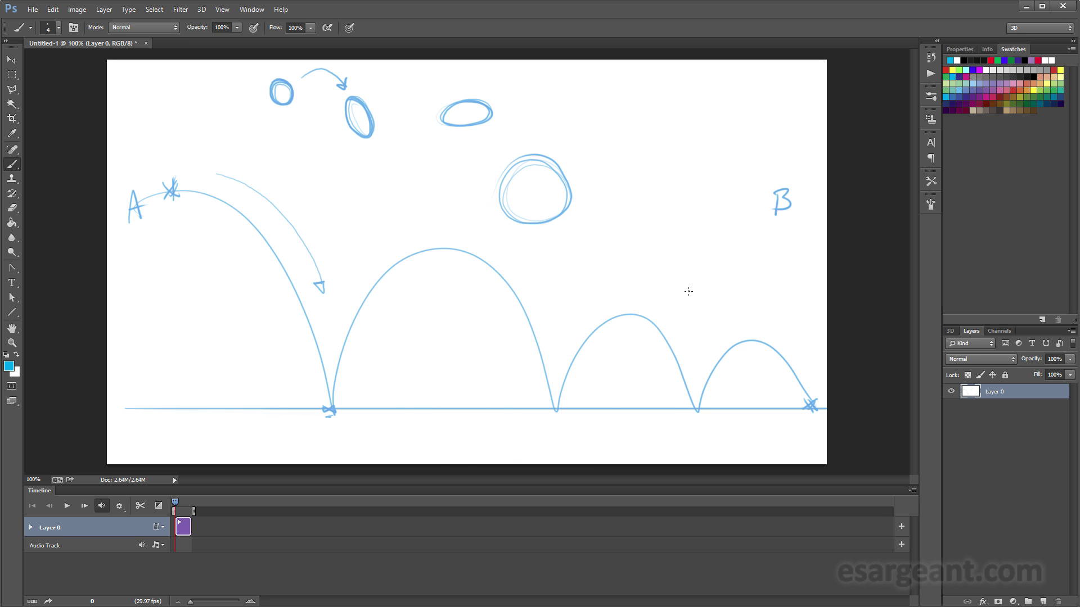
{"action": "mouse_move", "coordinate": [638, 228]}
{"action": "left_mouse_down"}
{"action": "mouse_move", "coordinate": [650, 188]}
{"action": "mouse_move", "coordinate": [660, 225]}
{"action": "mouse_move", "coordinate": [666, 187]}
{"action": "mouse_move", "coordinate": [623, 227]}
{"action": "mouse_move", "coordinate": [700, 204]}
{"action": "mouse_move", "coordinate": [602, 197]}
{"action": "mouse_move", "coordinate": [704, 205]}
{"action": "mouse_move", "coordinate": [630, 227]}
{"action": "mouse_move", "coordinate": [595, 212]}
{"action": "mouse_move", "coordinate": [613, 224]}
{"action": "mouse_move", "coordinate": [671, 202]}
{"action": "left_mouse_up"}
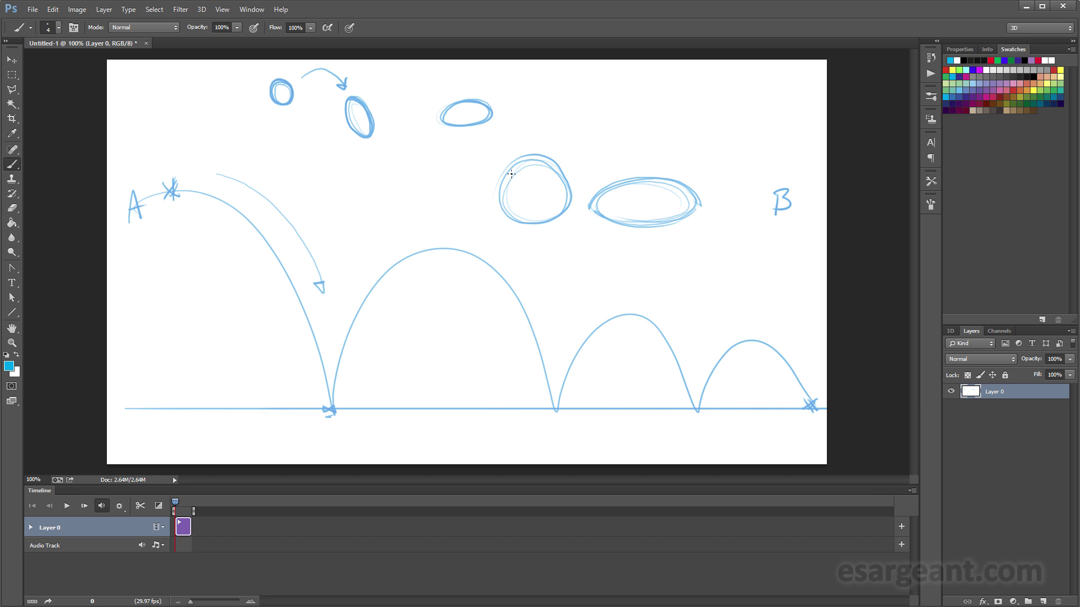
{"action": "mouse_move", "coordinate": [514, 161]}
{"action": "left_mouse_down"}
{"action": "mouse_move", "coordinate": [511, 214]}
{"action": "mouse_move", "coordinate": [554, 185]}
{"action": "mouse_move", "coordinate": [570, 222]}
{"action": "mouse_move", "coordinate": [627, 221]}
{"action": "mouse_move", "coordinate": [647, 187]}
{"action": "mouse_move", "coordinate": [667, 223]}
{"action": "mouse_move", "coordinate": [685, 202]}
{"action": "mouse_move", "coordinate": [696, 210]}
{"action": "left_mouse_up"}
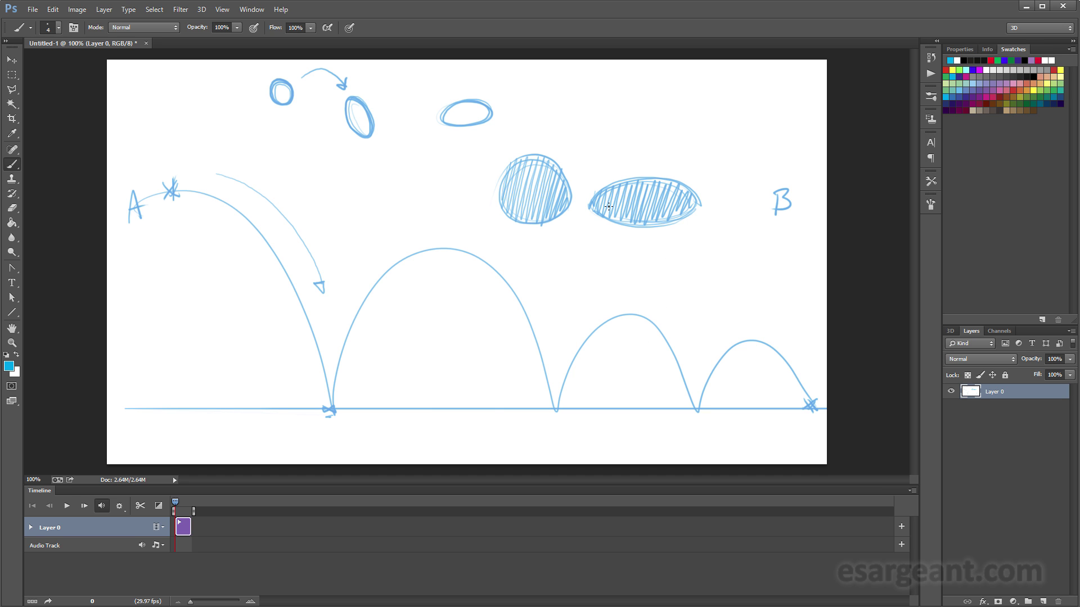
{"action": "left_click_drag", "start_coordinate": [600, 208], "coordinate": [596, 198]}
{"action": "left_click_drag", "start_coordinate": [697, 207], "coordinate": [687, 188]}
Draw direction arrows along the first fall and the second arc's rise, and re-mark the first ground contact.
{"action": "mouse_move", "coordinate": [323, 344]}
{"action": "left_mouse_down"}
{"action": "mouse_move", "coordinate": [390, 245]}
{"action": "mouse_move", "coordinate": [419, 225]}
{"action": "left_mouse_up"}
{"action": "left_click_drag", "start_coordinate": [333, 419], "coordinate": [330, 400]}
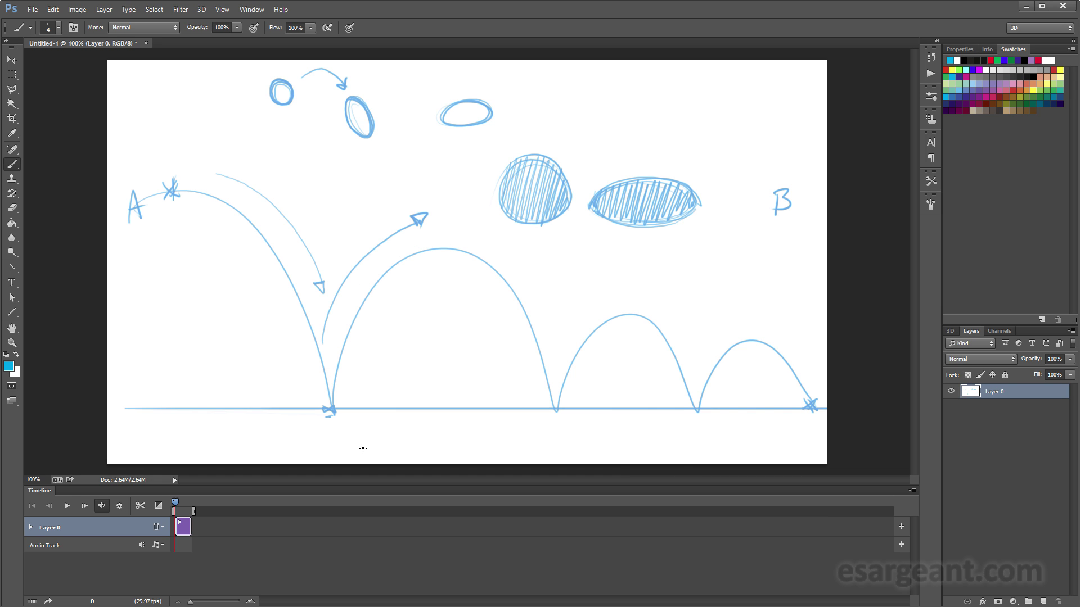
{"action": "mouse_move", "coordinate": [194, 219]}
{"action": "left_mouse_down"}
{"action": "mouse_move", "coordinate": [226, 234]}
{"action": "mouse_move", "coordinate": [275, 294]}
{"action": "mouse_move", "coordinate": [310, 387]}
{"action": "mouse_move", "coordinate": [301, 386]}
{"action": "mouse_move", "coordinate": [359, 397]}
{"action": "mouse_move", "coordinate": [365, 356]}
{"action": "mouse_move", "coordinate": [412, 293]}
{"action": "mouse_move", "coordinate": [452, 276]}
{"action": "left_mouse_up"}
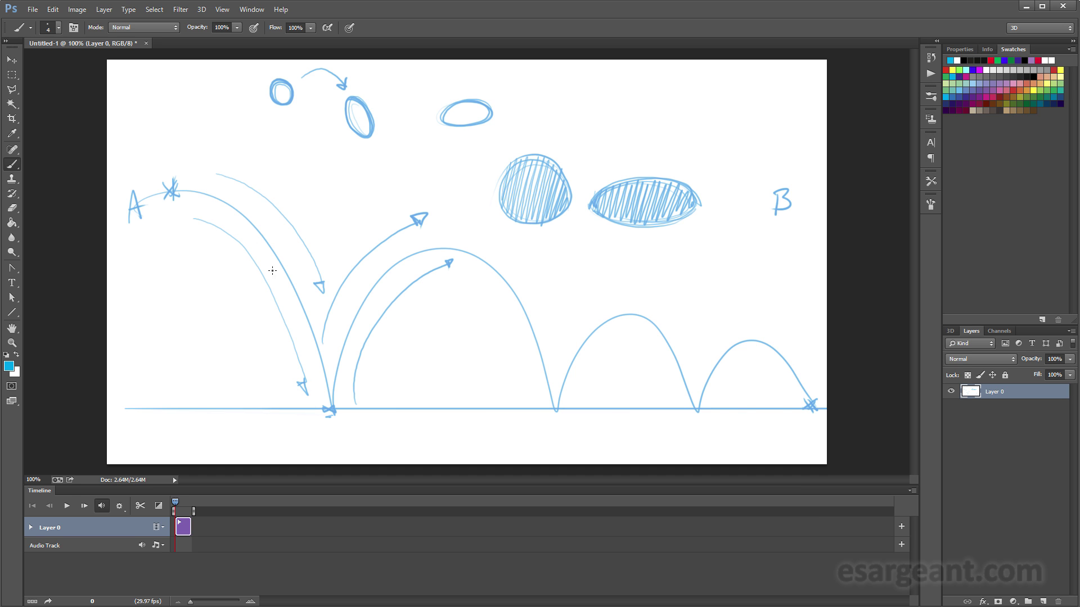
Label the first fall SLOW OUT and the following rise SLOW IN, and cross-mark the second arc's peak.
{"action": "mouse_move", "coordinate": [195, 314]}
{"action": "left_mouse_down"}
{"action": "mouse_move", "coordinate": [190, 325]}
{"action": "mouse_move", "coordinate": [247, 311]}
{"action": "mouse_move", "coordinate": [251, 322]}
{"action": "left_mouse_up"}
{"action": "left_click_drag", "start_coordinate": [246, 308], "coordinate": [259, 307]}
{"action": "left_click_drag", "start_coordinate": [432, 245], "coordinate": [439, 252]}
{"action": "left_click_drag", "start_coordinate": [439, 245], "coordinate": [431, 252]}
{"action": "mouse_move", "coordinate": [401, 316]}
{"action": "left_mouse_down"}
{"action": "mouse_move", "coordinate": [395, 327]}
{"action": "mouse_move", "coordinate": [413, 317]}
{"action": "mouse_move", "coordinate": [440, 325]}
{"action": "left_mouse_up"}
{"action": "left_click_drag", "start_coordinate": [448, 324], "coordinate": [456, 312]}
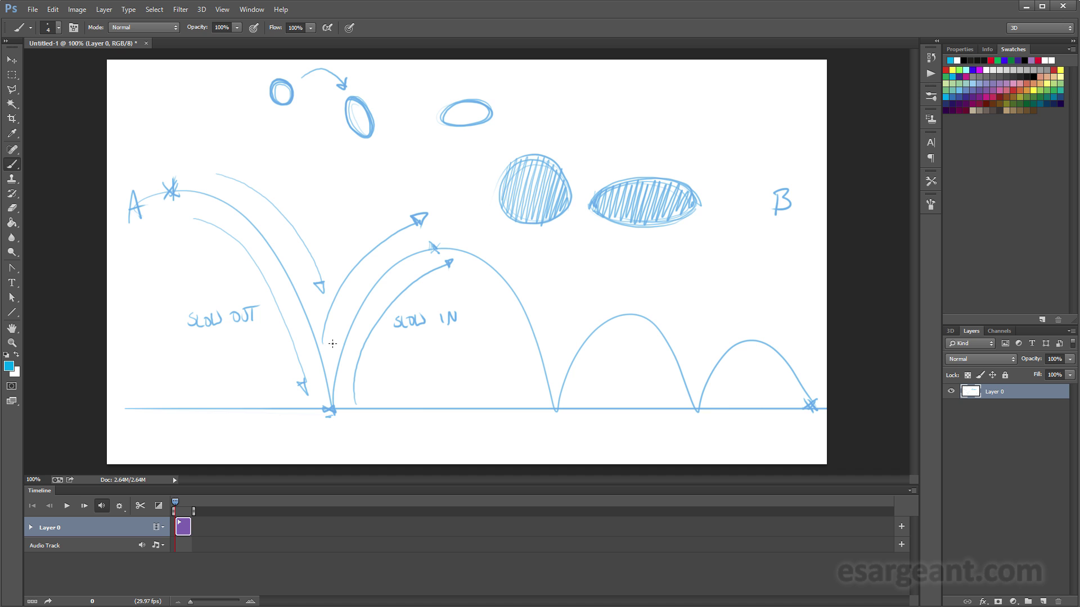
{"action": "left_click_drag", "start_coordinate": [434, 249], "coordinate": [433, 248]}
Clear the whole layer, reset to the default colours, and fill the canvas with white.
{"action": "key", "text": "ctrl+a"}
{"action": "key", "text": "Delete"}
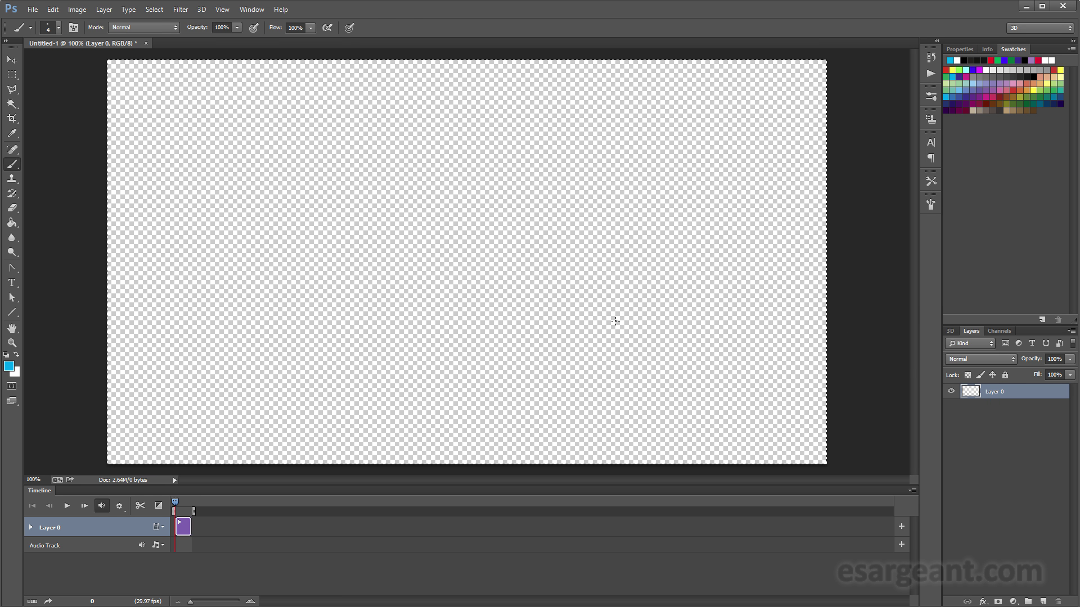
{"action": "key", "text": "g"}
{"action": "left_click", "coordinate": [6, 354]}
{"action": "left_click", "coordinate": [17, 355]}
{"action": "left_click", "coordinate": [306, 303]}
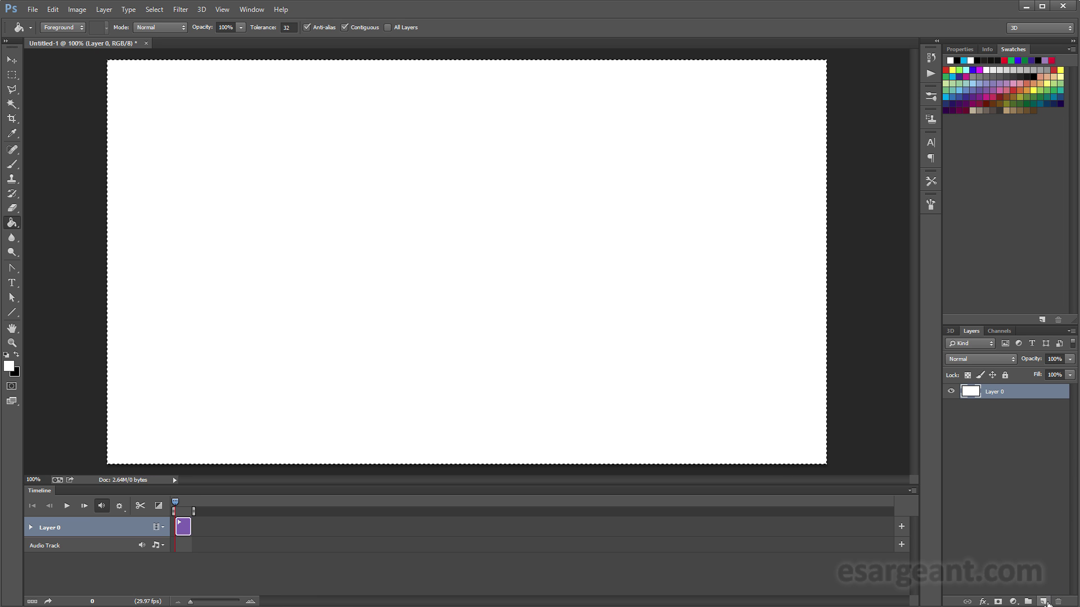
Add a new layer above the white background and name it Timing.
{"action": "left_click", "coordinate": [1045, 602]}
{"action": "double_click", "coordinate": [1004, 395]}
{"action": "type", "text": "T"}
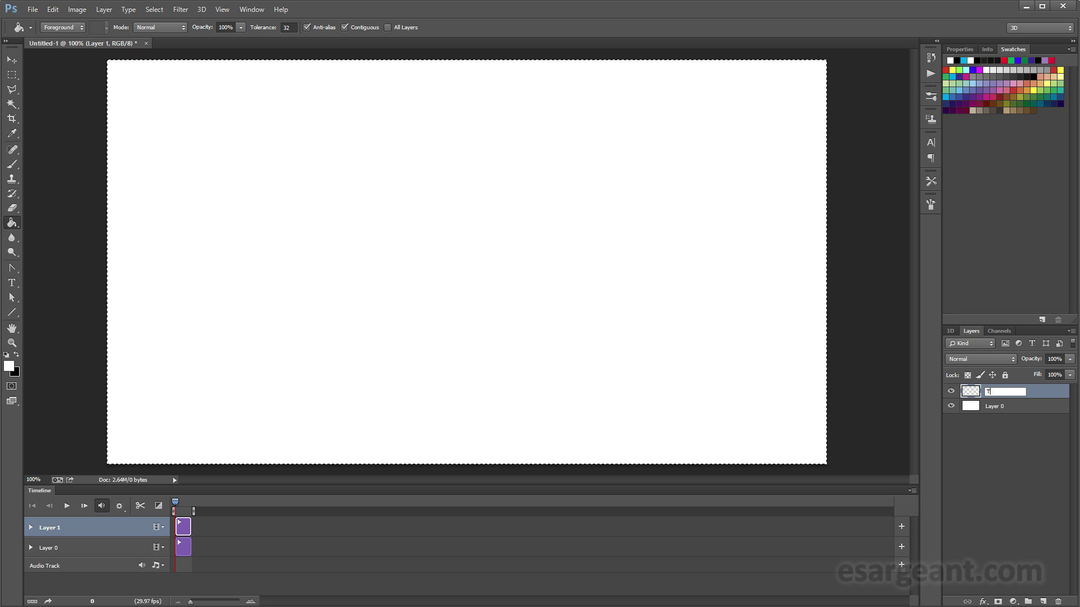
{"action": "type", "text": "iming"}
{"action": "key", "text": "Return"}
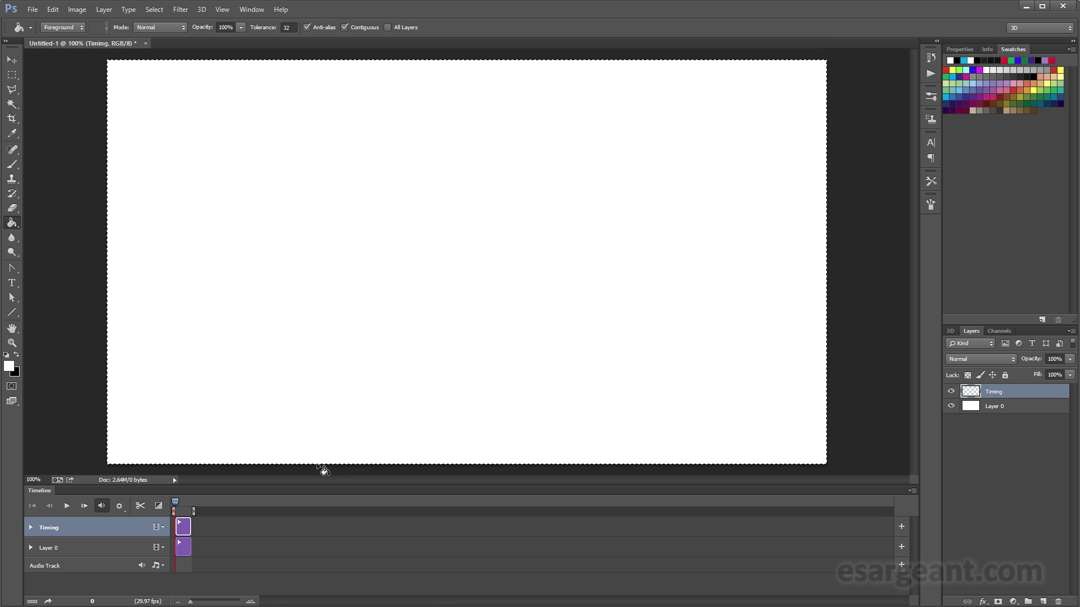
Paint a four-arc bounce path in black on the Timing layer, shift it slightly right, and deselect it.
{"action": "key", "text": "b"}
{"action": "left_click", "coordinate": [16, 354]}
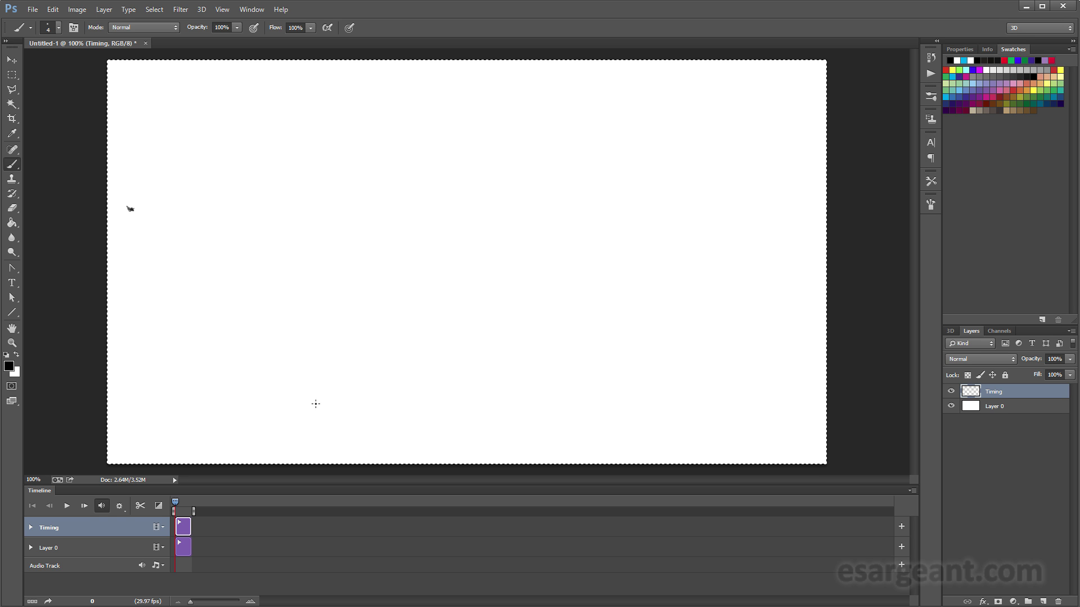
{"action": "mouse_move", "coordinate": [133, 201]}
{"action": "left_mouse_down"}
{"action": "mouse_move", "coordinate": [163, 212]}
{"action": "mouse_move", "coordinate": [246, 281]}
{"action": "mouse_move", "coordinate": [291, 417]}
{"action": "mouse_move", "coordinate": [304, 339]}
{"action": "mouse_move", "coordinate": [388, 255]}
{"action": "mouse_move", "coordinate": [468, 321]}
{"action": "mouse_move", "coordinate": [489, 397]}
{"action": "mouse_move", "coordinate": [538, 300]}
{"action": "mouse_move", "coordinate": [616, 347]}
{"action": "mouse_move", "coordinate": [635, 417]}
{"action": "mouse_move", "coordinate": [701, 336]}
{"action": "mouse_move", "coordinate": [774, 417]}
{"action": "left_mouse_up"}
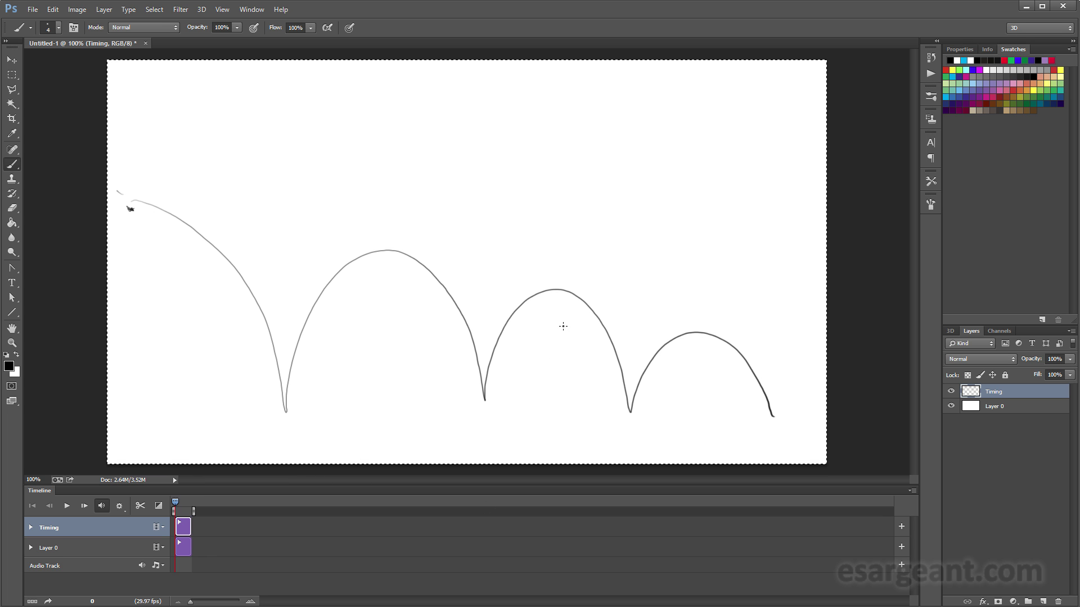
{"action": "left_click_drag", "start_coordinate": [433, 340], "coordinate": [455, 342]}
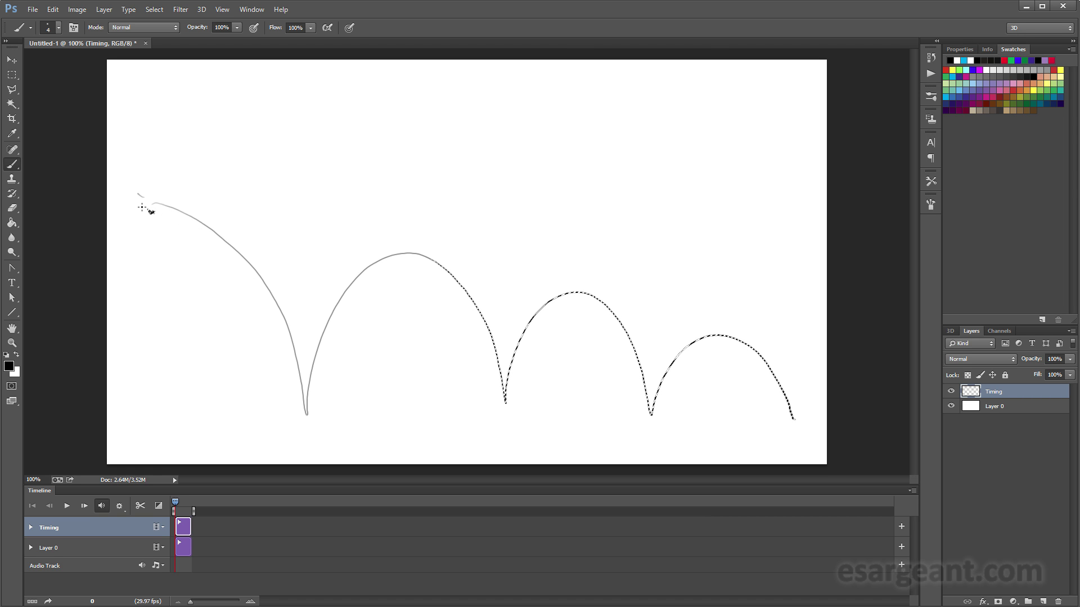
{"action": "key", "text": "m"}
{"action": "left_click", "coordinate": [211, 227]}
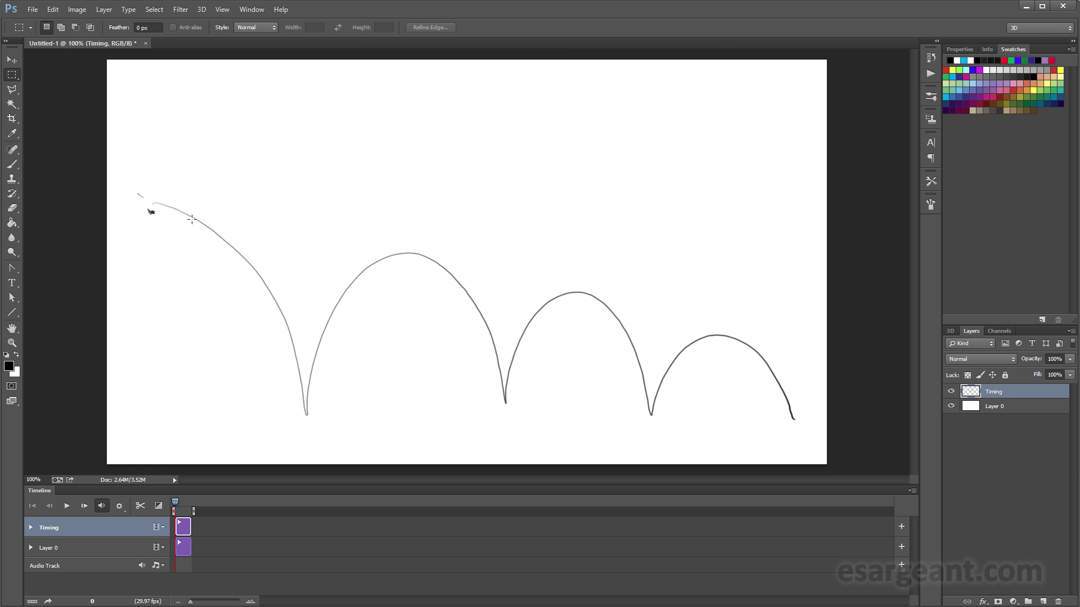
Extend and retrace the first arc, draw a straight ground line across the canvas, and retrace the last two arcs with the brush.
{"action": "key", "text": "b"}
{"action": "mouse_move", "coordinate": [118, 201]}
{"action": "left_mouse_down"}
{"action": "mouse_move", "coordinate": [164, 211]}
{"action": "mouse_move", "coordinate": [122, 205]}
{"action": "mouse_move", "coordinate": [231, 252]}
{"action": "left_mouse_up"}
{"action": "left_click_drag", "start_coordinate": [267, 291], "coordinate": [308, 425]}
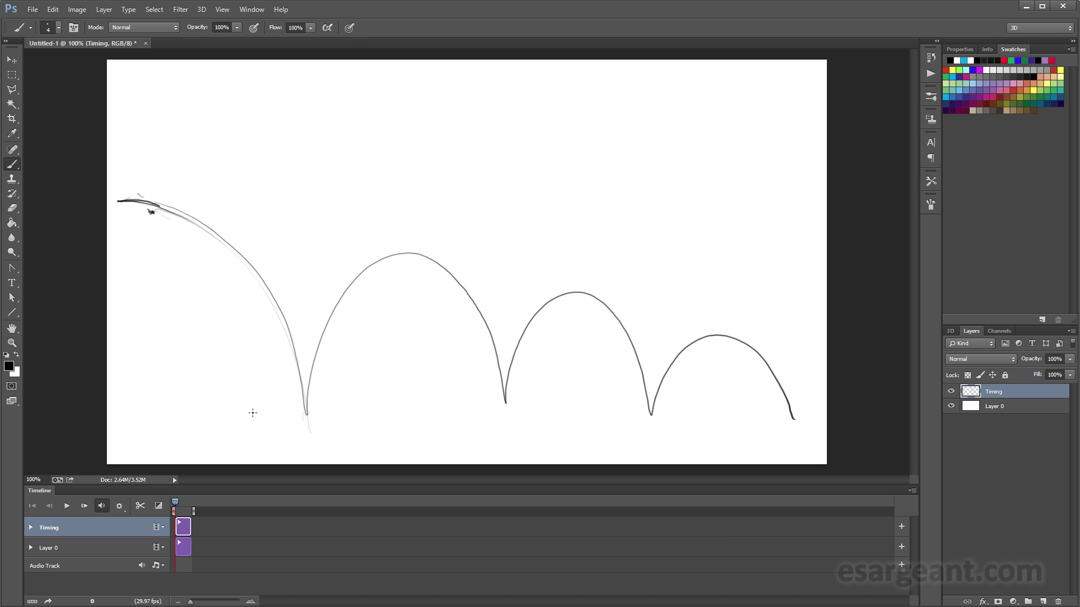
{"action": "mouse_move", "coordinate": [119, 414]}
{"action": "left_mouse_down"}
{"action": "mouse_move", "coordinate": [629, 413]}
{"action": "mouse_move", "coordinate": [830, 414]}
{"action": "left_mouse_up"}
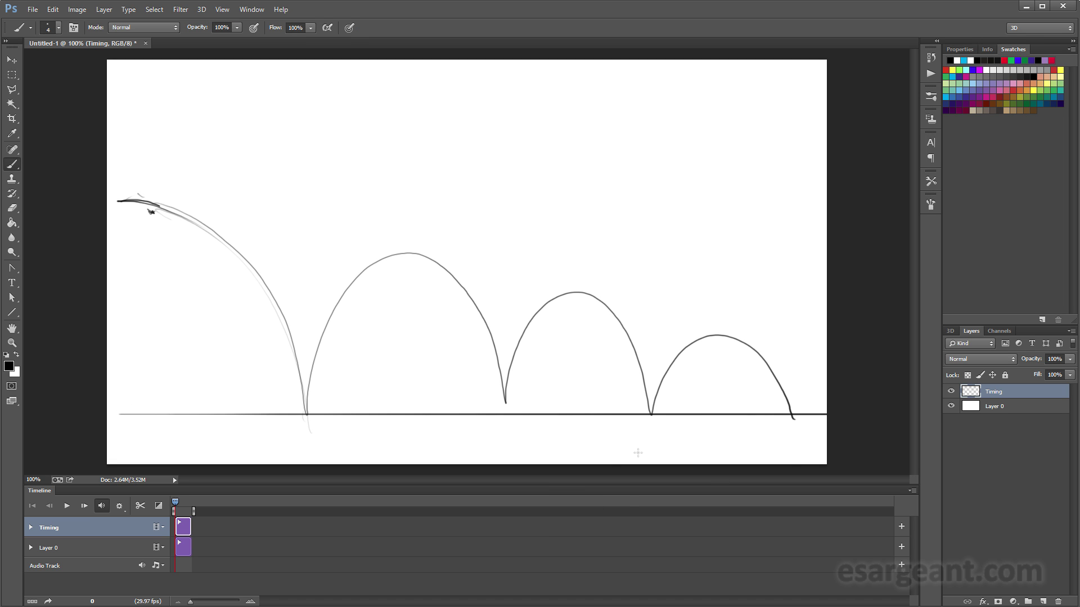
{"action": "mouse_move", "coordinate": [500, 410]}
{"action": "left_mouse_down"}
{"action": "mouse_move", "coordinate": [513, 343]}
{"action": "mouse_move", "coordinate": [647, 370]}
{"action": "mouse_move", "coordinate": [653, 409]}
{"action": "mouse_move", "coordinate": [765, 360]}
{"action": "left_mouse_up"}
Label the path's start A and its end B, and mark the points where the bounces meet the ground.
{"action": "mouse_move", "coordinate": [122, 165]}
{"action": "left_mouse_down"}
{"action": "mouse_move", "coordinate": [121, 183]}
{"action": "mouse_move", "coordinate": [133, 173]}
{"action": "left_mouse_up"}
{"action": "left_click_drag", "start_coordinate": [811, 410], "coordinate": [801, 414]}
{"action": "mouse_move", "coordinate": [785, 407]}
{"action": "left_mouse_down"}
{"action": "mouse_move", "coordinate": [794, 419]}
{"action": "mouse_move", "coordinate": [783, 416]}
{"action": "left_mouse_up"}
{"action": "mouse_move", "coordinate": [300, 407]}
{"action": "left_mouse_down"}
{"action": "mouse_move", "coordinate": [308, 416]}
{"action": "mouse_move", "coordinate": [298, 415]}
{"action": "left_mouse_up"}
{"action": "left_click_drag", "start_coordinate": [503, 400], "coordinate": [505, 411]}
{"action": "left_click_drag", "start_coordinate": [646, 407], "coordinate": [654, 417]}
{"action": "left_click_drag", "start_coordinate": [654, 407], "coordinate": [646, 417]}
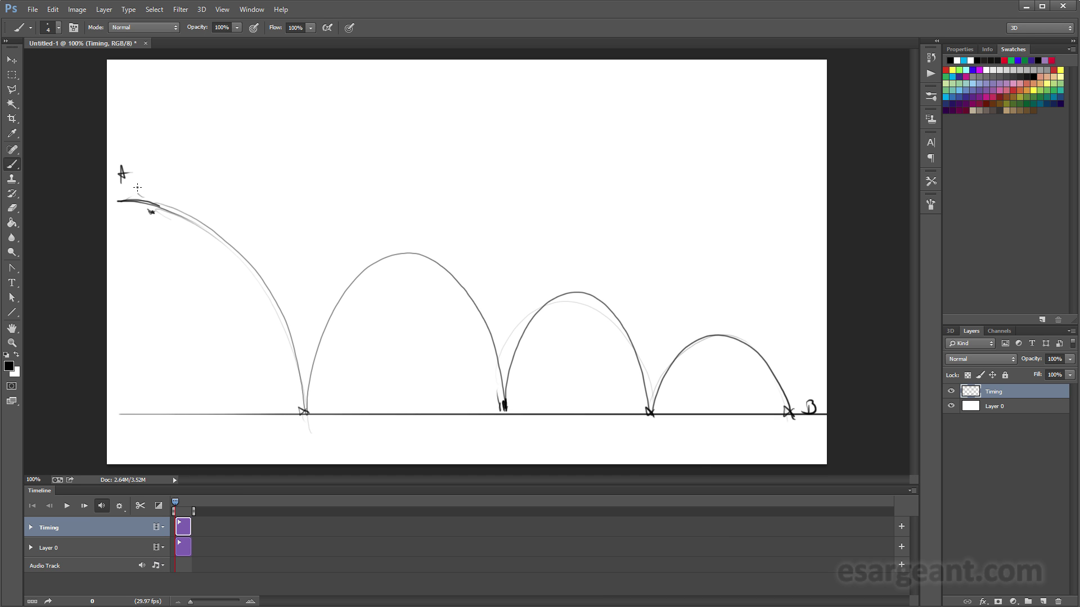
Write a circled 1 at the start and cross-mark the key positions at the start, arc peaks and ground contacts.
{"action": "left_click_drag", "start_coordinate": [135, 177], "coordinate": [133, 187]}
{"action": "left_click_drag", "start_coordinate": [147, 197], "coordinate": [148, 206]}
{"action": "left_click_drag", "start_coordinate": [299, 408], "coordinate": [298, 415]}
{"action": "left_click_drag", "start_coordinate": [398, 249], "coordinate": [396, 263]}
{"action": "mouse_move", "coordinate": [499, 409]}
{"action": "left_mouse_down"}
{"action": "mouse_move", "coordinate": [507, 419]}
{"action": "mouse_move", "coordinate": [499, 419]}
{"action": "left_mouse_up"}
{"action": "left_click_drag", "start_coordinate": [569, 287], "coordinate": [580, 294]}
{"action": "left_click_drag", "start_coordinate": [577, 287], "coordinate": [571, 296]}
{"action": "left_click_drag", "start_coordinate": [655, 409], "coordinate": [647, 423]}
{"action": "left_click_drag", "start_coordinate": [644, 411], "coordinate": [654, 423]}
{"action": "left_click_drag", "start_coordinate": [725, 329], "coordinate": [718, 338]}
{"action": "left_click_drag", "start_coordinate": [718, 329], "coordinate": [727, 338]}
{"action": "left_click_drag", "start_coordinate": [785, 404], "coordinate": [790, 415]}
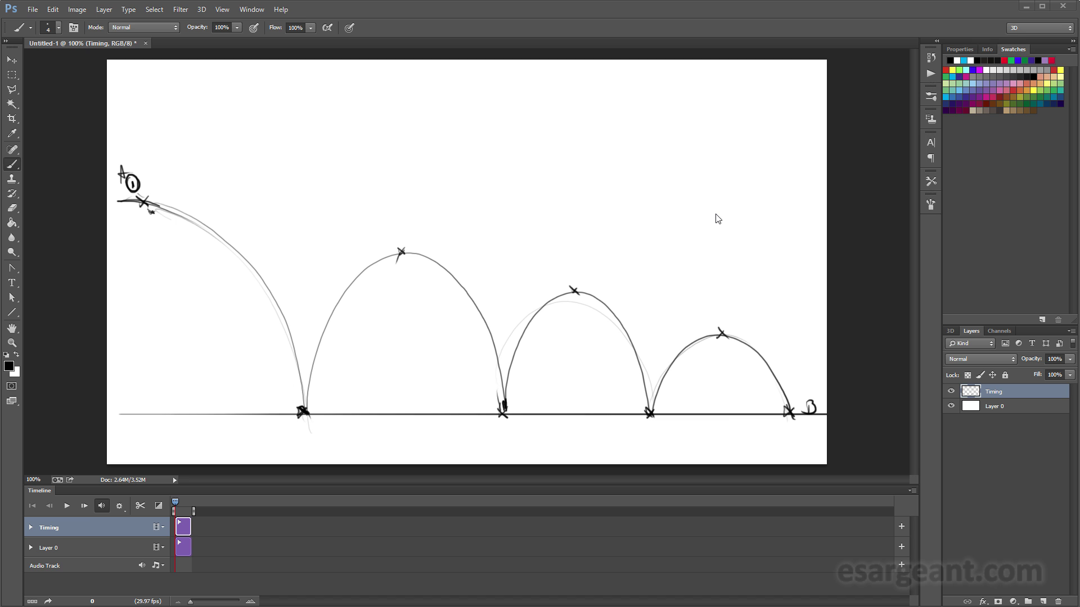
Set the timeline frame rate to 24 fps.
{"action": "left_click", "coordinate": [912, 491]}
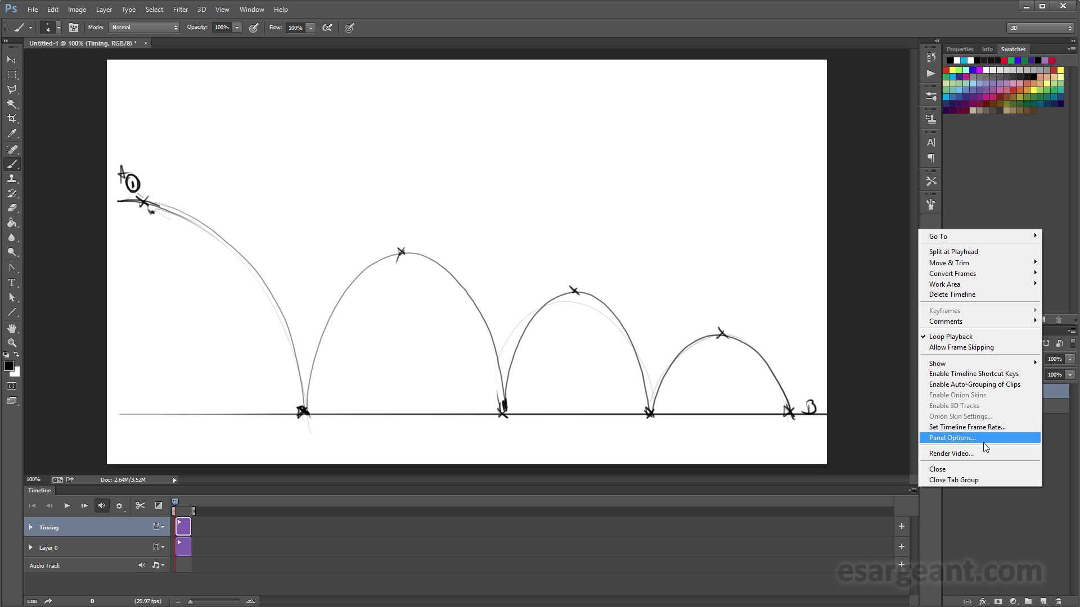
{"action": "left_click", "coordinate": [986, 427]}
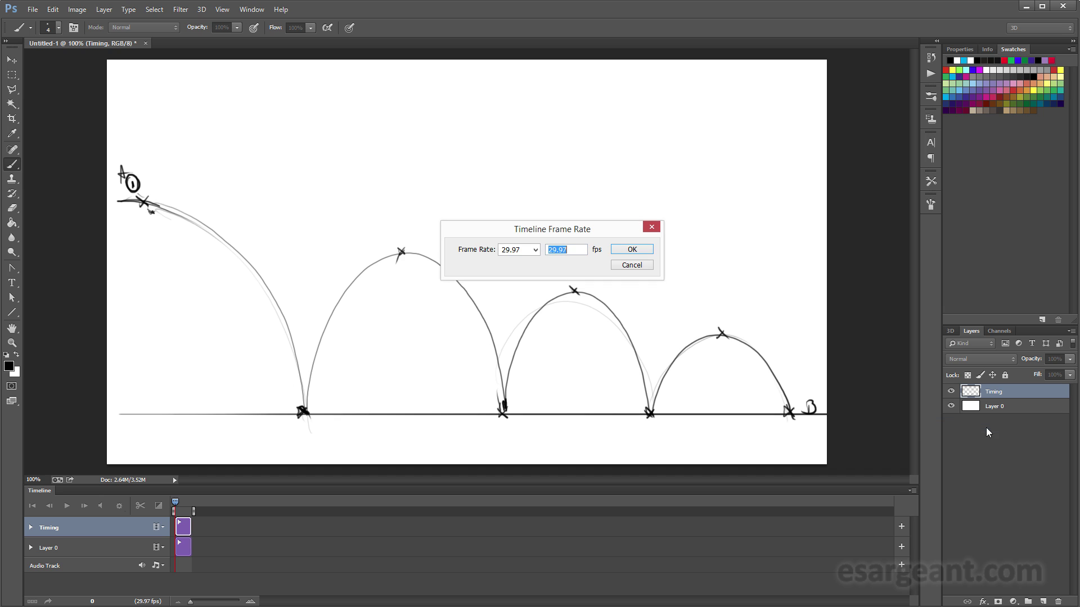
{"action": "type", "text": "24"}
{"action": "key", "text": "Return"}
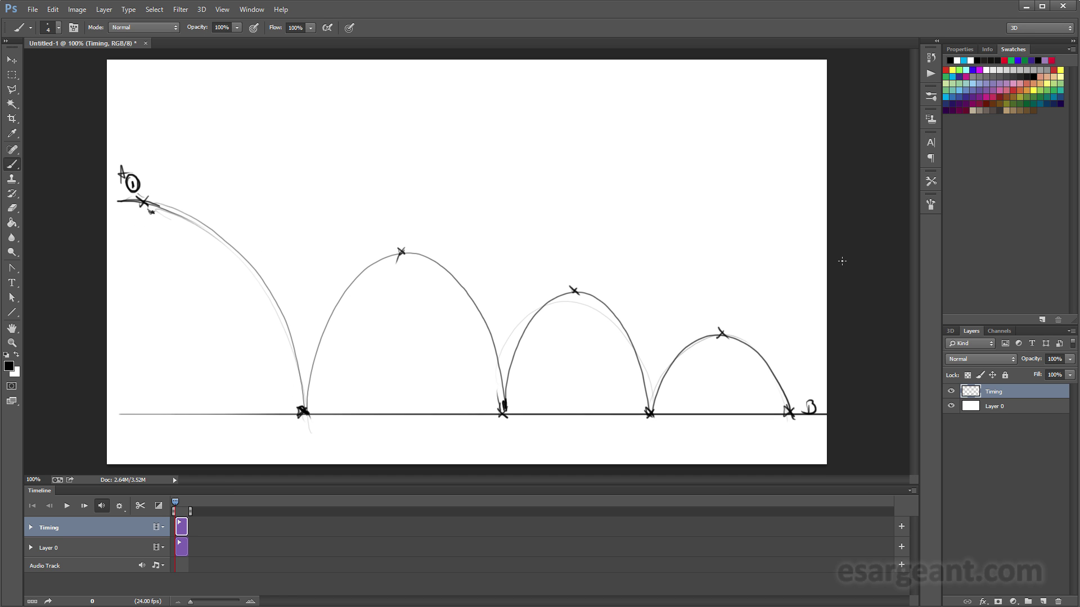
Write 2 SECS below the path's end, and draw a horizontal timing chart above the bounces with circled 1, 3 and 5.
{"action": "mouse_move", "coordinate": [746, 437]}
{"action": "left_mouse_down"}
{"action": "mouse_move", "coordinate": [755, 448]}
{"action": "mouse_move", "coordinate": [797, 448]}
{"action": "left_mouse_up"}
{"action": "mouse_move", "coordinate": [495, 116]}
{"action": "left_mouse_down"}
{"action": "mouse_move", "coordinate": [495, 151]}
{"action": "mouse_move", "coordinate": [508, 137]}
{"action": "mouse_move", "coordinate": [721, 133]}
{"action": "mouse_move", "coordinate": [728, 146]}
{"action": "left_mouse_up"}
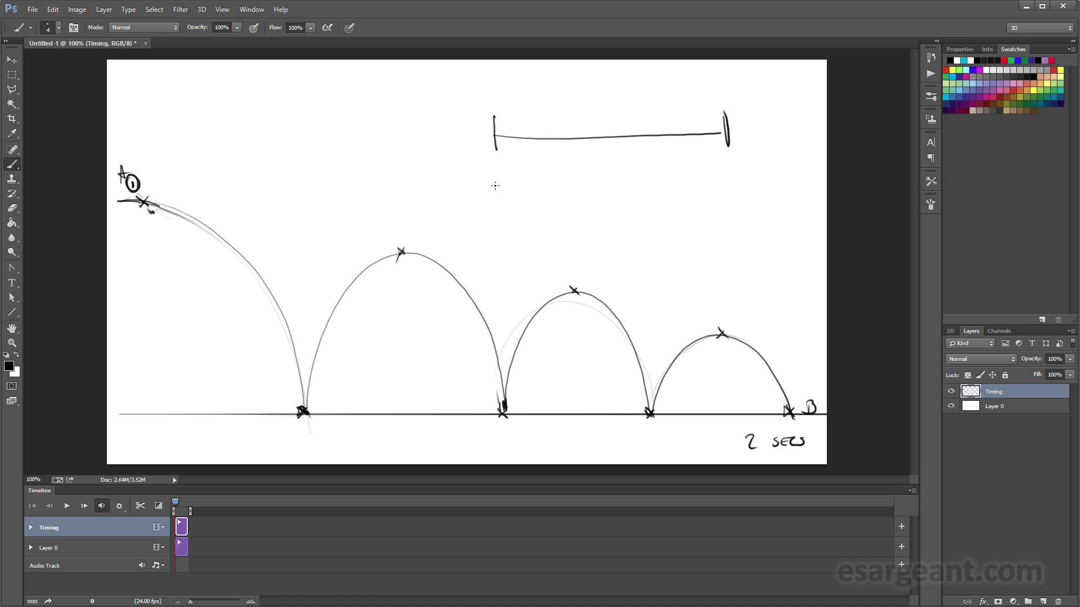
{"action": "left_click_drag", "start_coordinate": [492, 164], "coordinate": [492, 176]}
{"action": "mouse_move", "coordinate": [729, 161]}
{"action": "left_mouse_down"}
{"action": "mouse_move", "coordinate": [728, 171]}
{"action": "mouse_move", "coordinate": [742, 159]}
{"action": "left_mouse_up"}
{"action": "left_click_drag", "start_coordinate": [493, 158], "coordinate": [488, 158]}
{"action": "left_click_drag", "start_coordinate": [741, 156], "coordinate": [731, 153]}
{"action": "mouse_move", "coordinate": [623, 125]}
{"action": "left_mouse_down"}
{"action": "mouse_move", "coordinate": [622, 173]}
{"action": "mouse_move", "coordinate": [633, 162]}
{"action": "mouse_move", "coordinate": [634, 180]}
{"action": "left_mouse_up"}
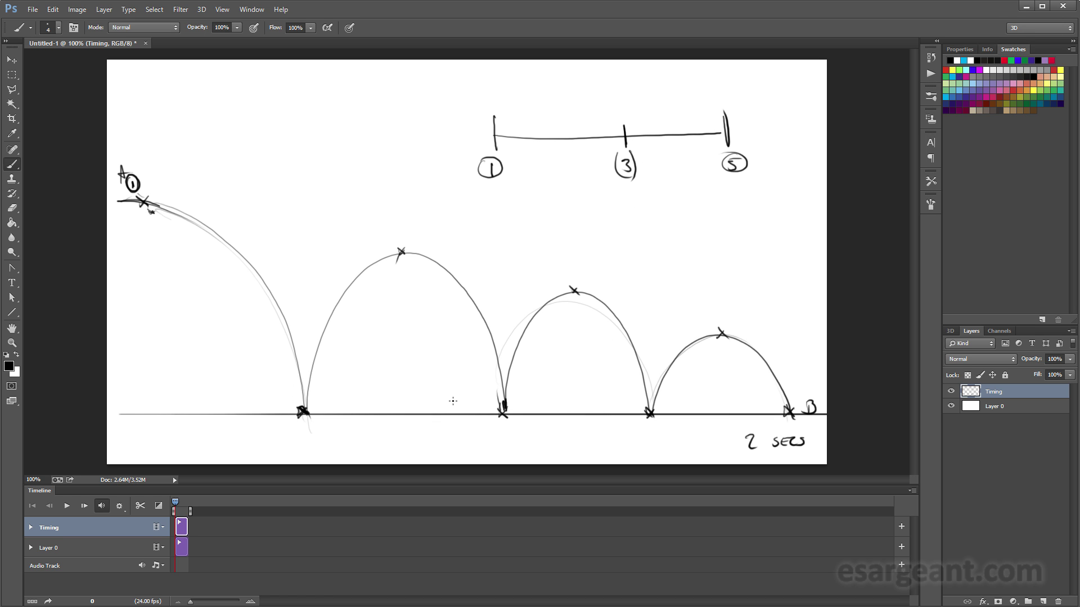
Add in-between ticks to the timing chart and number them 2 and 4.
{"action": "left_click_drag", "start_coordinate": [563, 131], "coordinate": [562, 143]}
{"action": "left_click_drag", "start_coordinate": [678, 127], "coordinate": [678, 142]}
{"action": "left_click_drag", "start_coordinate": [558, 159], "coordinate": [567, 171]}
{"action": "left_click_drag", "start_coordinate": [680, 152], "coordinate": [695, 162]}
{"action": "left_click_drag", "start_coordinate": [686, 152], "coordinate": [685, 168]}
Write a second number row below the timing chart reading 1, 2, (3), 4, 5, 6.
{"action": "left_click_drag", "start_coordinate": [493, 220], "coordinate": [495, 229]}
{"action": "left_click_drag", "start_coordinate": [744, 215], "coordinate": [736, 225]}
{"action": "left_click", "coordinate": [626, 218]}
{"action": "left_click_drag", "start_coordinate": [633, 222], "coordinate": [621, 225]}
{"action": "mouse_move", "coordinate": [617, 209]}
{"action": "left_mouse_down"}
{"action": "mouse_move", "coordinate": [626, 236]}
{"action": "mouse_move", "coordinate": [693, 211]}
{"action": "left_mouse_up"}
{"action": "left_click_drag", "start_coordinate": [705, 208], "coordinate": [705, 216]}
{"action": "left_click_drag", "start_coordinate": [703, 206], "coordinate": [718, 204]}
{"action": "left_click_drag", "start_coordinate": [556, 212], "coordinate": [568, 224]}
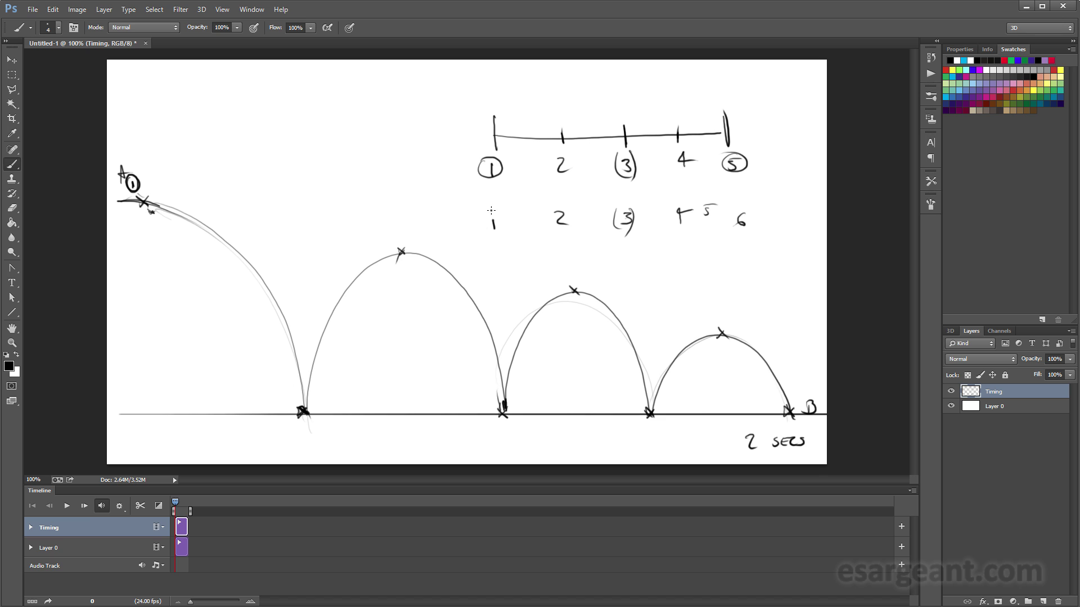
Clear the small timing chart with its number rows, and draw a full-width horizontal chart line with end bars above the bounce path.
{"action": "mouse_move", "coordinate": [624, 149]}
{"action": "left_mouse_down"}
{"action": "mouse_move", "coordinate": [633, 182]}
{"action": "mouse_move", "coordinate": [634, 149]}
{"action": "left_mouse_up"}
{"action": "left_click_drag", "start_coordinate": [734, 172], "coordinate": [724, 160]}
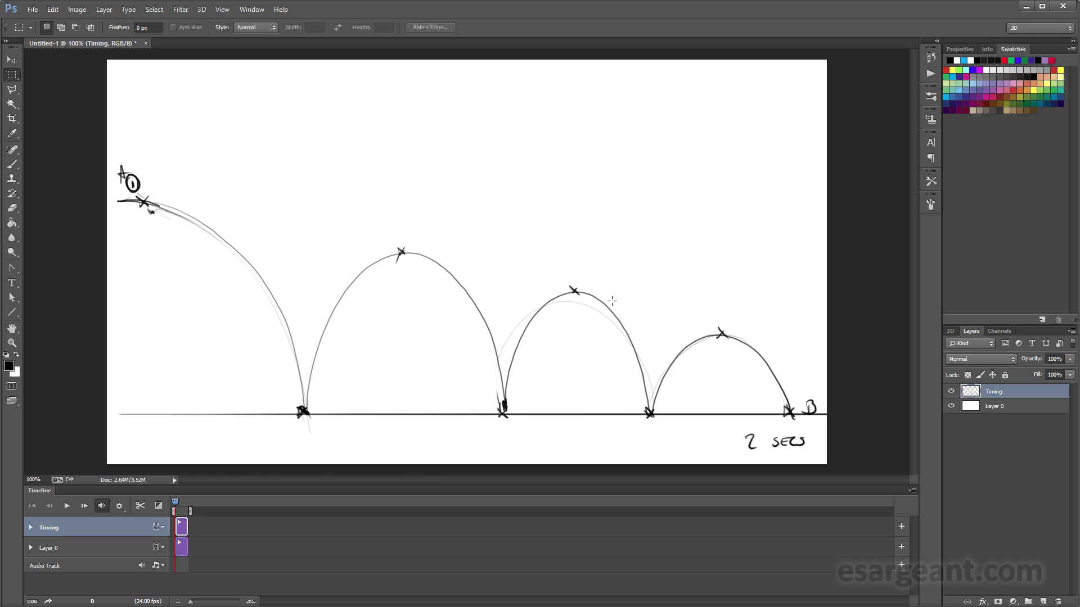
{"action": "key", "text": "b"}
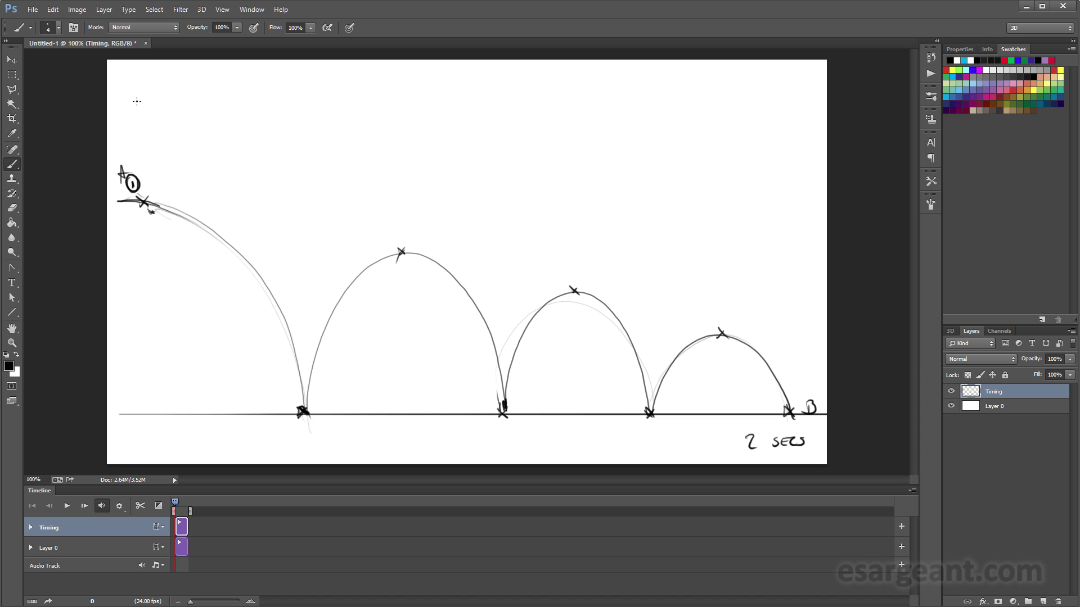
{"action": "mouse_move", "coordinate": [132, 83]}
{"action": "left_mouse_down"}
{"action": "mouse_move", "coordinate": [135, 115]}
{"action": "mouse_move", "coordinate": [136, 85]}
{"action": "mouse_move", "coordinate": [142, 105]}
{"action": "mouse_move", "coordinate": [514, 91]}
{"action": "mouse_move", "coordinate": [804, 116]}
{"action": "left_mouse_up"}
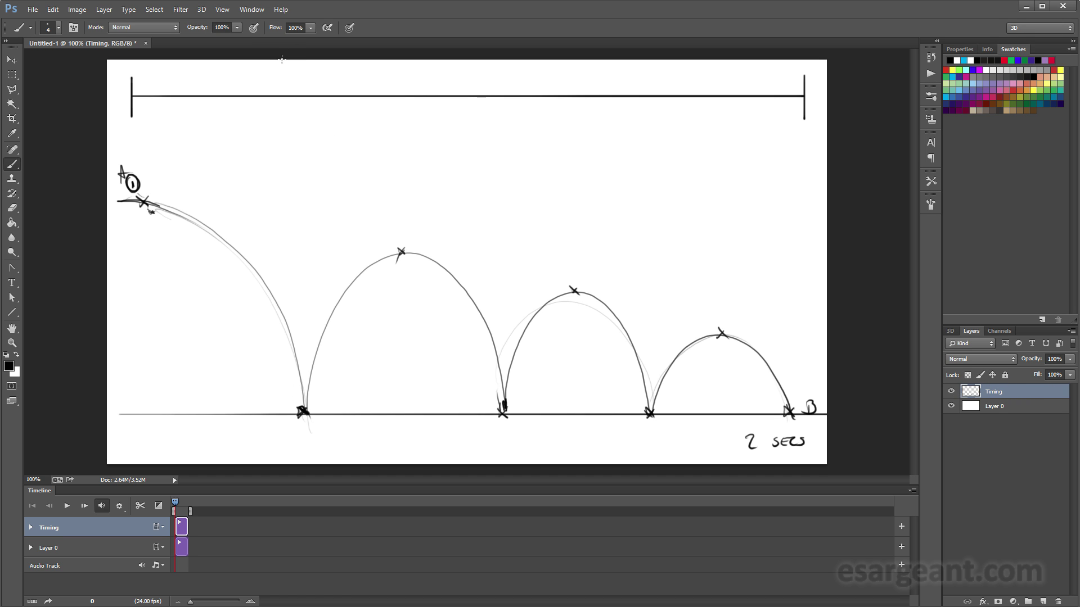
Divide the chart line with seven vertical ticks, spaced closer toward the end, and erase the excess segment beyond the seventh tick.
{"action": "left_click_drag", "start_coordinate": [298, 108], "coordinate": [298, 116]}
{"action": "left_click_drag", "start_coordinate": [398, 83], "coordinate": [401, 107]}
{"action": "left_click_drag", "start_coordinate": [495, 88], "coordinate": [497, 119]}
{"action": "left_click_drag", "start_coordinate": [562, 91], "coordinate": [563, 108]}
{"action": "left_click_drag", "start_coordinate": [622, 91], "coordinate": [622, 106]}
{"action": "left_click_drag", "start_coordinate": [683, 92], "coordinate": [684, 108]}
{"action": "left_click_drag", "start_coordinate": [743, 75], "coordinate": [745, 116]}
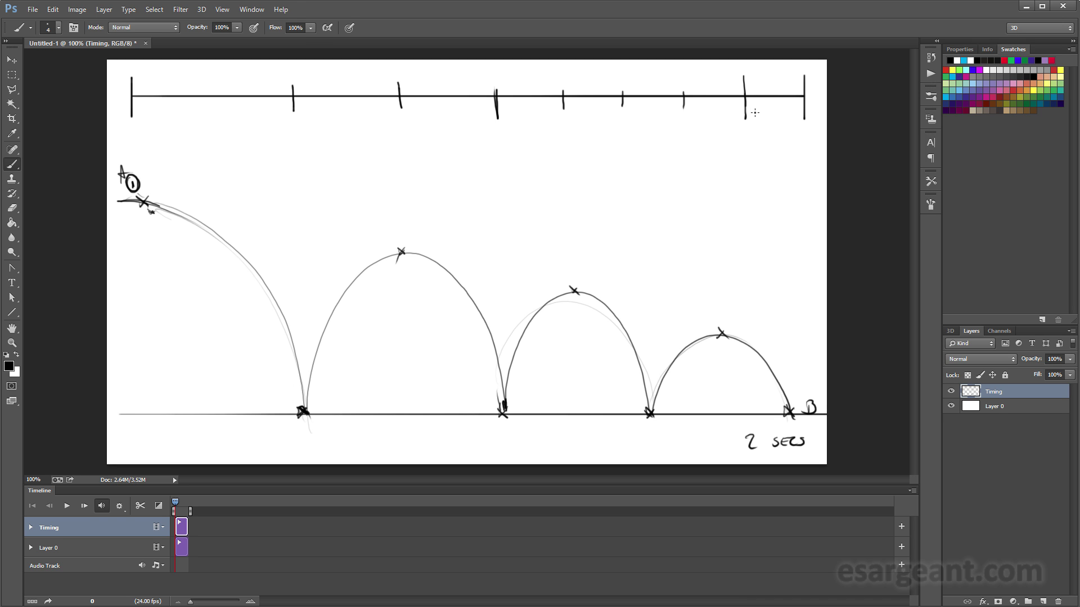
{"action": "key", "text": "e"}
{"action": "mouse_move", "coordinate": [815, 108]}
{"action": "left_mouse_down"}
{"action": "mouse_move", "coordinate": [804, 96]}
{"action": "mouse_move", "coordinate": [771, 101]}
{"action": "left_mouse_up"}
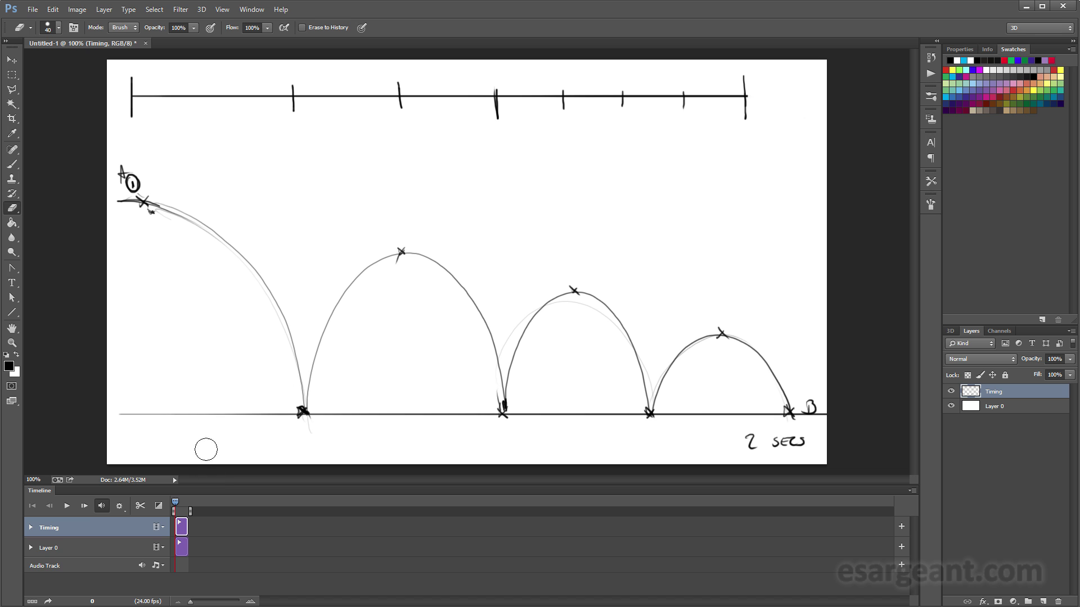
Label the first two major chart marks with circled 1 and 11, and add a tick halfway between them.
{"action": "key", "text": "b"}
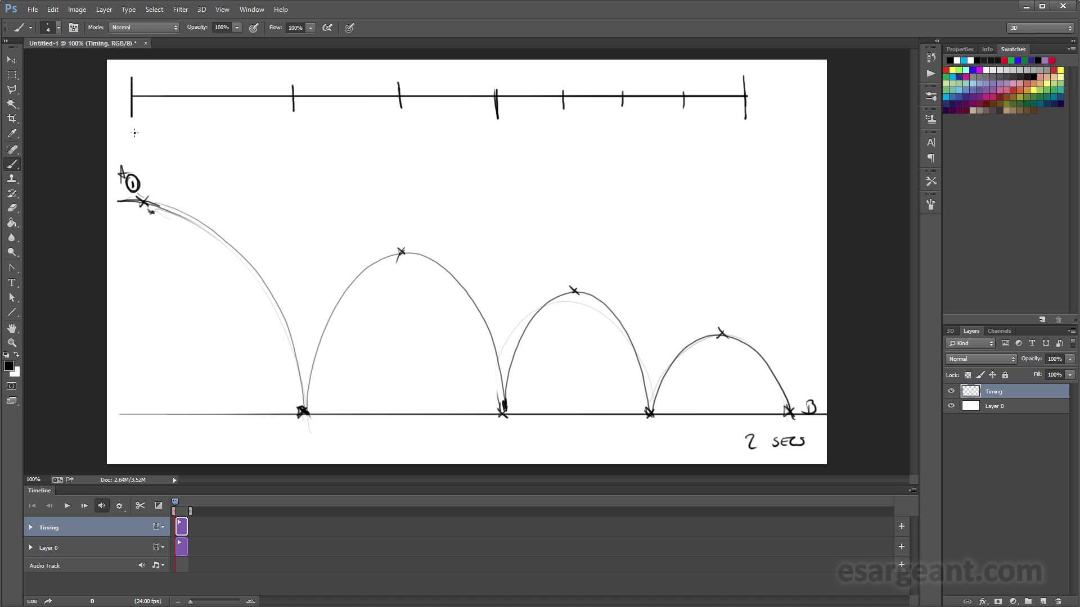
{"action": "left_click_drag", "start_coordinate": [131, 123], "coordinate": [129, 125]}
{"action": "mouse_move", "coordinate": [289, 120]}
{"action": "left_mouse_down"}
{"action": "mouse_move", "coordinate": [292, 129]}
{"action": "mouse_move", "coordinate": [285, 117]}
{"action": "left_mouse_up"}
{"action": "left_click_drag", "start_coordinate": [212, 90], "coordinate": [213, 103]}
{"action": "mouse_move", "coordinate": [215, 111]}
{"action": "left_mouse_down"}
{"action": "mouse_move", "coordinate": [203, 125]}
{"action": "mouse_move", "coordinate": [219, 129]}
{"action": "left_mouse_up"}
{"action": "mouse_move", "coordinate": [198, 90]}
{"action": "left_mouse_down"}
{"action": "mouse_move", "coordinate": [197, 100]}
{"action": "mouse_move", "coordinate": [226, 103]}
{"action": "mouse_move", "coordinate": [193, 89]}
{"action": "mouse_move", "coordinate": [251, 86]}
{"action": "left_mouse_up"}
{"action": "left_click_drag", "start_coordinate": [162, 100], "coordinate": [159, 83]}
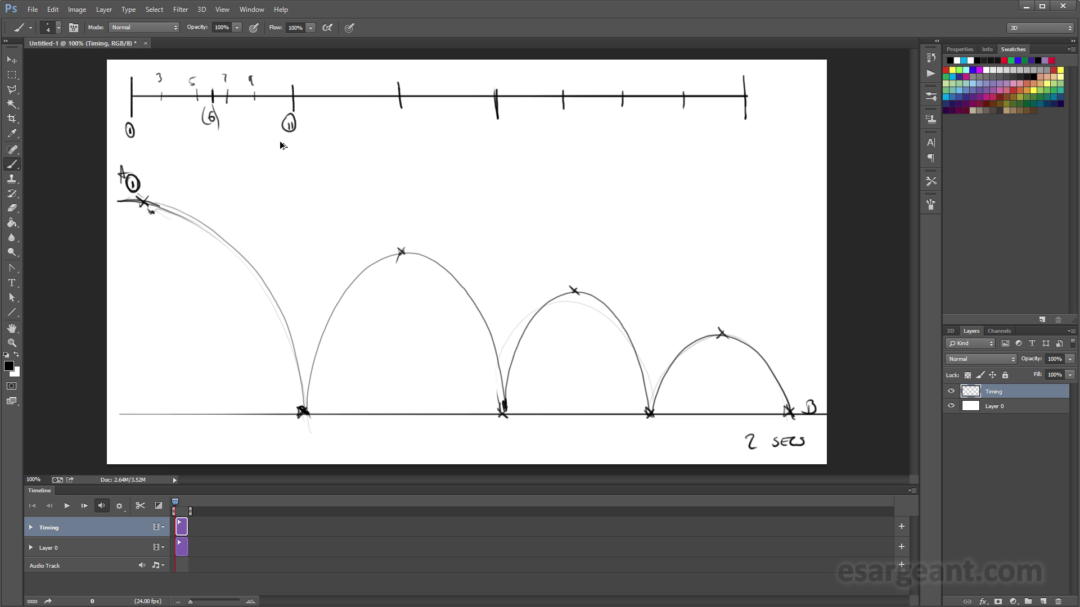
{"action": "key", "text": "ctrl+alt+z"}
{"action": "key", "text": "ctrl+alt+z"}
{"action": "key", "text": "ctrl+alt+z"}
{"action": "key", "text": "ctrl+alt+z"}
{"action": "key", "text": "ctrl+alt+z"}
{"action": "key", "text": "ctrl+alt+z"}
{"action": "key", "text": "ctrl+alt+z"}
{"action": "key", "text": "ctrl+alt+z"}
{"action": "key", "text": "ctrl+alt+z"}
{"action": "key", "text": "ctrl+alt+z"}
{"action": "key", "text": "ctrl+alt+z"}
Label the halfway tick (9) and add in-between ticks 7, 5 and 3 bunched progressively closer to frame 1.
{"action": "mouse_move", "coordinate": [214, 111]}
{"action": "left_mouse_down"}
{"action": "mouse_move", "coordinate": [212, 127]}
{"action": "mouse_move", "coordinate": [202, 124]}
{"action": "mouse_move", "coordinate": [216, 128]}
{"action": "left_mouse_up"}
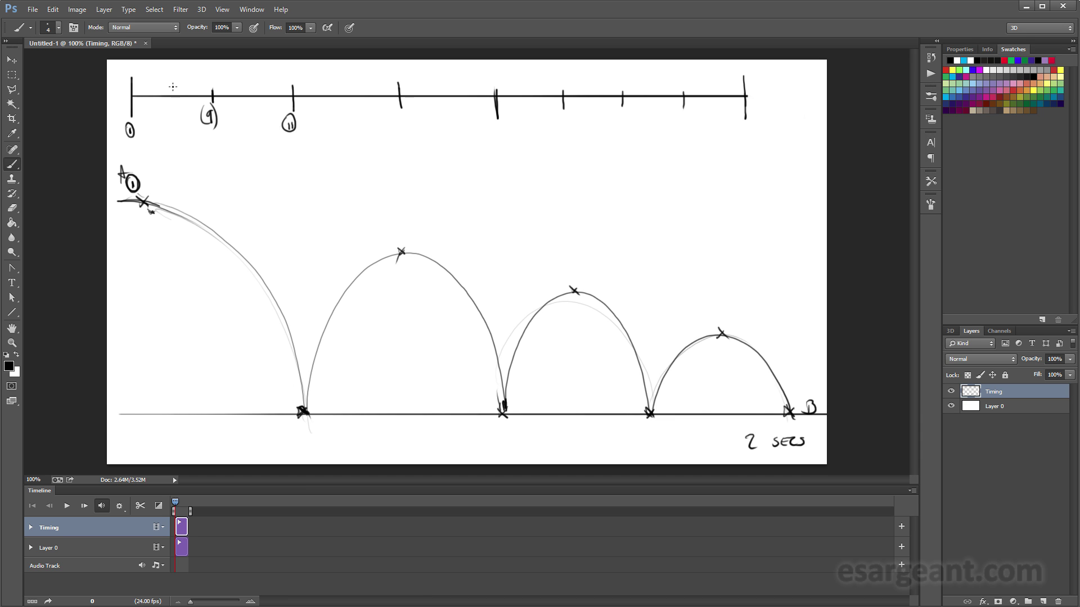
{"action": "mouse_move", "coordinate": [168, 90]}
{"action": "left_mouse_down"}
{"action": "mouse_move", "coordinate": [168, 100]}
{"action": "mouse_move", "coordinate": [169, 80]}
{"action": "mouse_move", "coordinate": [167, 88]}
{"action": "left_mouse_up"}
{"action": "left_click_drag", "start_coordinate": [149, 92], "coordinate": [135, 108]}
Label the next two major marks with circled 19 and 27, and draw spacing arcs below the chart marked 10, 8 and 8.
{"action": "left_click_drag", "start_coordinate": [202, 151], "coordinate": [208, 151]}
{"action": "mouse_move", "coordinate": [137, 152]}
{"action": "left_mouse_down"}
{"action": "mouse_move", "coordinate": [168, 183]}
{"action": "mouse_move", "coordinate": [243, 180]}
{"action": "mouse_move", "coordinate": [284, 153]}
{"action": "mouse_move", "coordinate": [306, 168]}
{"action": "mouse_move", "coordinate": [365, 170]}
{"action": "mouse_move", "coordinate": [395, 149]}
{"action": "mouse_move", "coordinate": [412, 168]}
{"action": "mouse_move", "coordinate": [486, 146]}
{"action": "mouse_move", "coordinate": [529, 164]}
{"action": "mouse_move", "coordinate": [559, 135]}
{"action": "mouse_move", "coordinate": [600, 162]}
{"action": "mouse_move", "coordinate": [681, 144]}
{"action": "mouse_move", "coordinate": [720, 157]}
{"action": "left_mouse_up"}
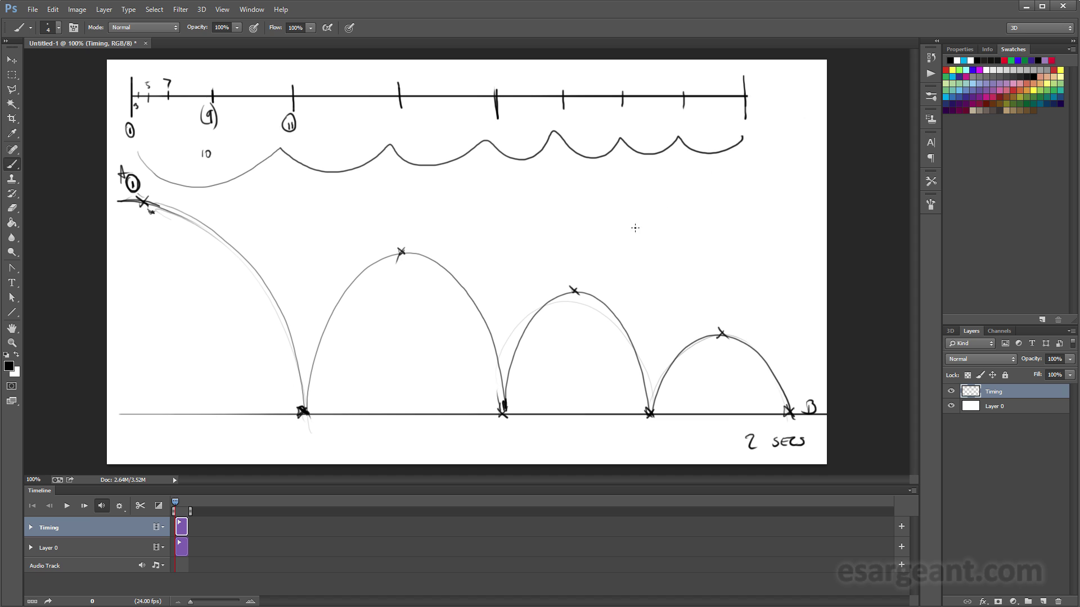
{"action": "key", "text": "ctrl+z"}
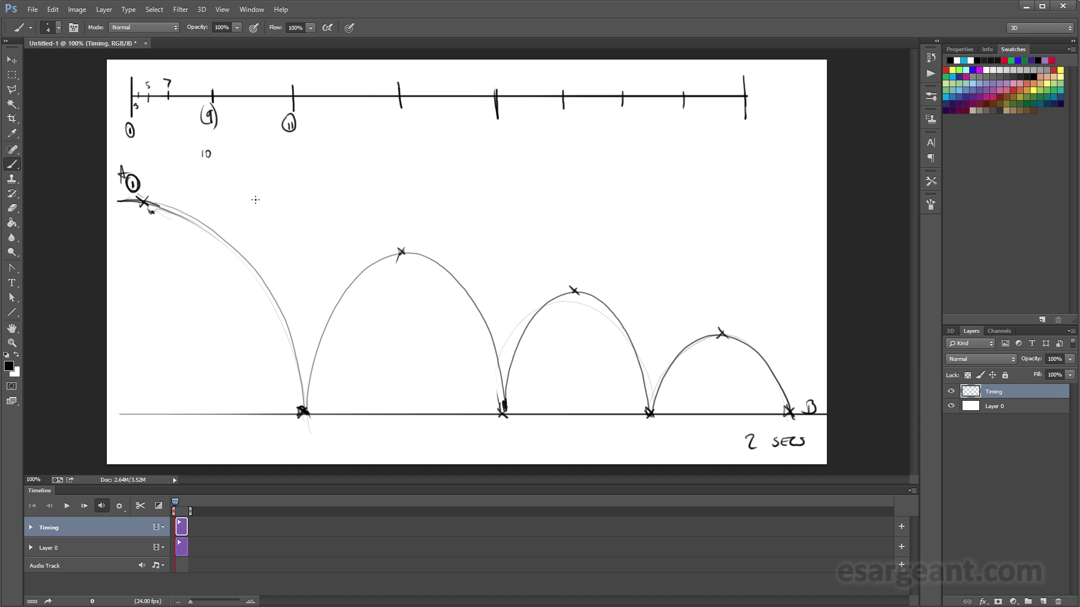
{"action": "mouse_move", "coordinate": [397, 117]}
{"action": "left_mouse_down"}
{"action": "mouse_move", "coordinate": [402, 125]}
{"action": "mouse_move", "coordinate": [397, 109]}
{"action": "left_mouse_up"}
{"action": "mouse_move", "coordinate": [489, 127]}
{"action": "left_mouse_down"}
{"action": "mouse_move", "coordinate": [499, 136]}
{"action": "mouse_move", "coordinate": [493, 122]}
{"action": "left_mouse_up"}
{"action": "mouse_move", "coordinate": [136, 147]}
{"action": "left_mouse_down"}
{"action": "mouse_move", "coordinate": [239, 166]}
{"action": "mouse_move", "coordinate": [285, 145]}
{"action": "mouse_move", "coordinate": [332, 157]}
{"action": "mouse_move", "coordinate": [400, 134]}
{"action": "left_mouse_up"}
{"action": "mouse_move", "coordinate": [353, 141]}
{"action": "left_mouse_down"}
{"action": "mouse_move", "coordinate": [488, 134]}
{"action": "mouse_move", "coordinate": [456, 137]}
{"action": "left_mouse_up"}
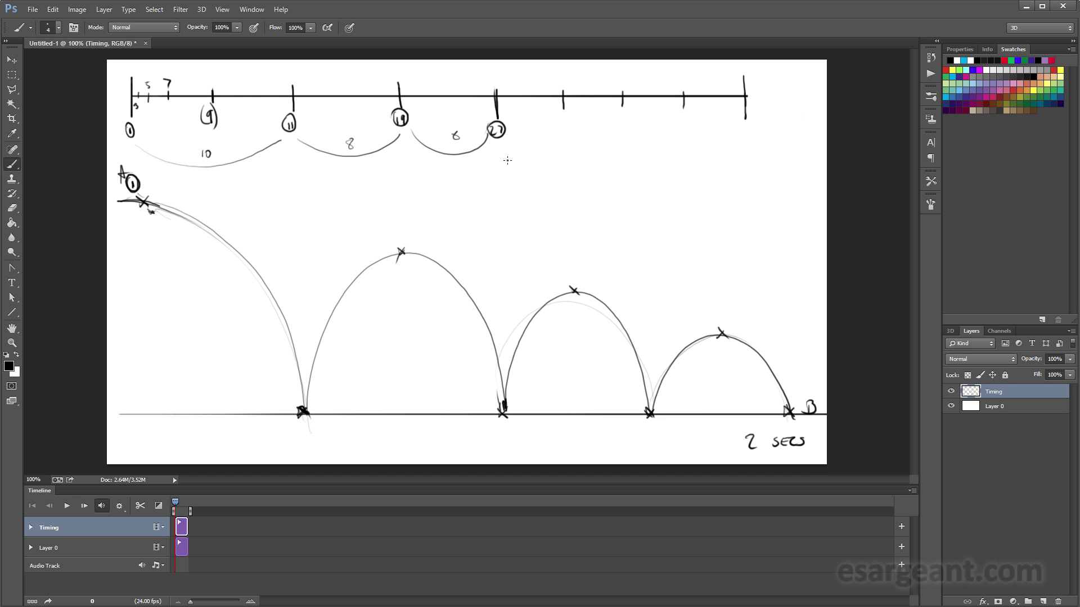
Label the remaining chart marks circled 33, 39, 43 and 47 with arcs marked 6, 6, 4 and 4, and circle the 2 SECS note.
{"action": "mouse_move", "coordinate": [560, 124]}
{"action": "left_mouse_down"}
{"action": "mouse_move", "coordinate": [566, 133]}
{"action": "mouse_move", "coordinate": [555, 130]}
{"action": "mouse_move", "coordinate": [569, 118]}
{"action": "mouse_move", "coordinate": [529, 141]}
{"action": "mouse_move", "coordinate": [553, 140]}
{"action": "left_mouse_up"}
{"action": "left_click_drag", "start_coordinate": [617, 115], "coordinate": [627, 126]}
{"action": "left_click_drag", "start_coordinate": [616, 115], "coordinate": [594, 138]}
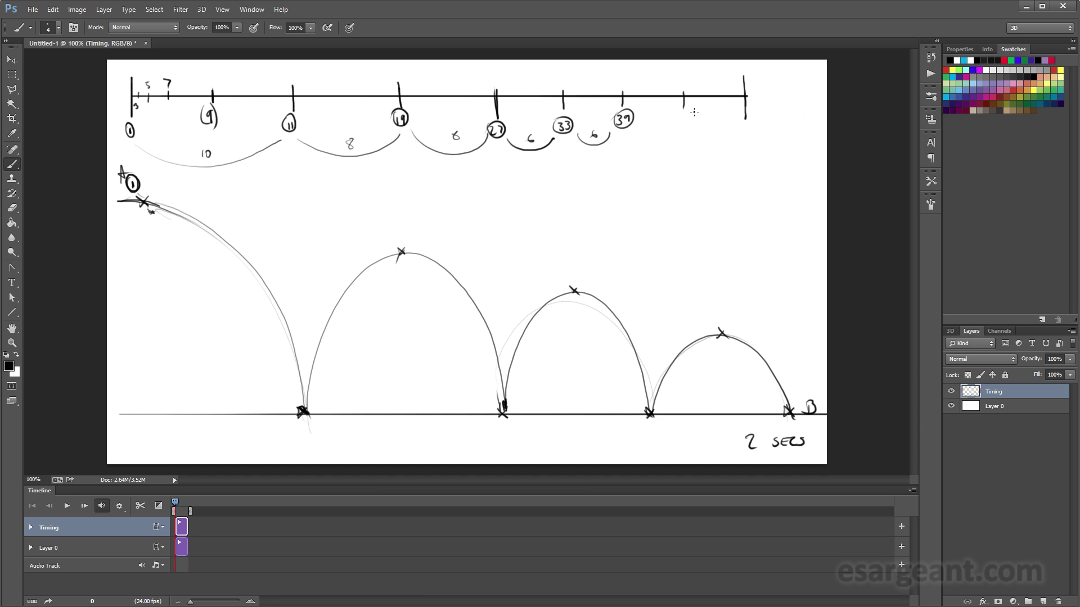
{"action": "mouse_move", "coordinate": [678, 114]}
{"action": "left_mouse_down"}
{"action": "mouse_move", "coordinate": [690, 125]}
{"action": "mouse_move", "coordinate": [670, 127]}
{"action": "mouse_move", "coordinate": [673, 113]}
{"action": "left_mouse_up"}
{"action": "mouse_move", "coordinate": [742, 123]}
{"action": "left_mouse_down"}
{"action": "mouse_move", "coordinate": [753, 135]}
{"action": "mouse_move", "coordinate": [735, 126]}
{"action": "mouse_move", "coordinate": [741, 114]}
{"action": "left_mouse_up"}
{"action": "left_click_drag", "start_coordinate": [635, 128], "coordinate": [725, 128]}
{"action": "left_click_drag", "start_coordinate": [720, 122], "coordinate": [720, 131]}
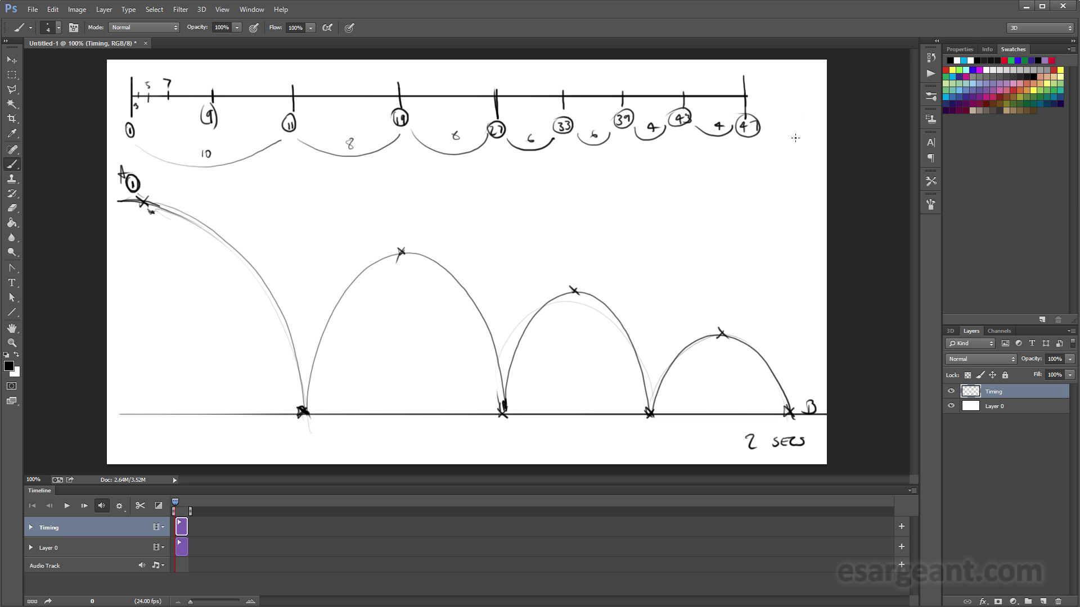
{"action": "mouse_move", "coordinate": [785, 427]}
{"action": "left_mouse_down"}
{"action": "mouse_move", "coordinate": [821, 433]}
{"action": "mouse_move", "coordinate": [742, 426]}
{"action": "left_mouse_up"}
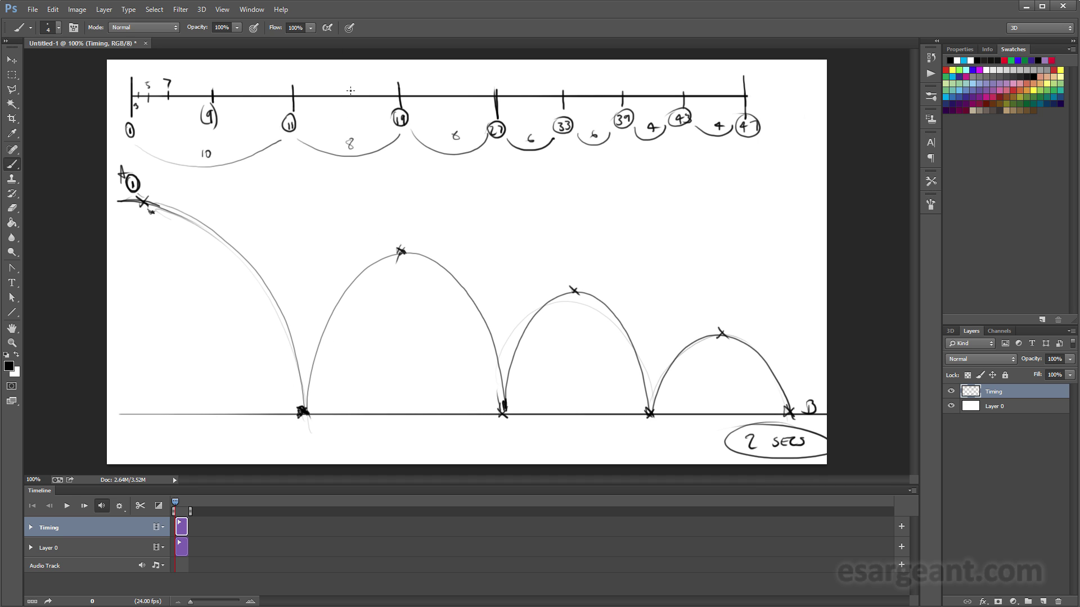
Add in-between ticks (13), 15 and 17 before frame 19, and 21, 23 and (25) after it.
{"action": "left_click_drag", "start_coordinate": [347, 89], "coordinate": [348, 102]}
{"action": "mouse_move", "coordinate": [341, 109]}
{"action": "left_mouse_down"}
{"action": "mouse_move", "coordinate": [340, 121]}
{"action": "mouse_move", "coordinate": [353, 122]}
{"action": "left_mouse_up"}
{"action": "left_click_drag", "start_coordinate": [374, 99], "coordinate": [371, 88]}
{"action": "left_click_drag", "start_coordinate": [387, 92], "coordinate": [384, 108]}
{"action": "left_click_drag", "start_coordinate": [387, 102], "coordinate": [388, 107]}
{"action": "mouse_move", "coordinate": [451, 90]}
{"action": "left_mouse_down"}
{"action": "mouse_move", "coordinate": [444, 119]}
{"action": "mouse_move", "coordinate": [454, 119]}
{"action": "mouse_move", "coordinate": [425, 88]}
{"action": "left_mouse_up"}
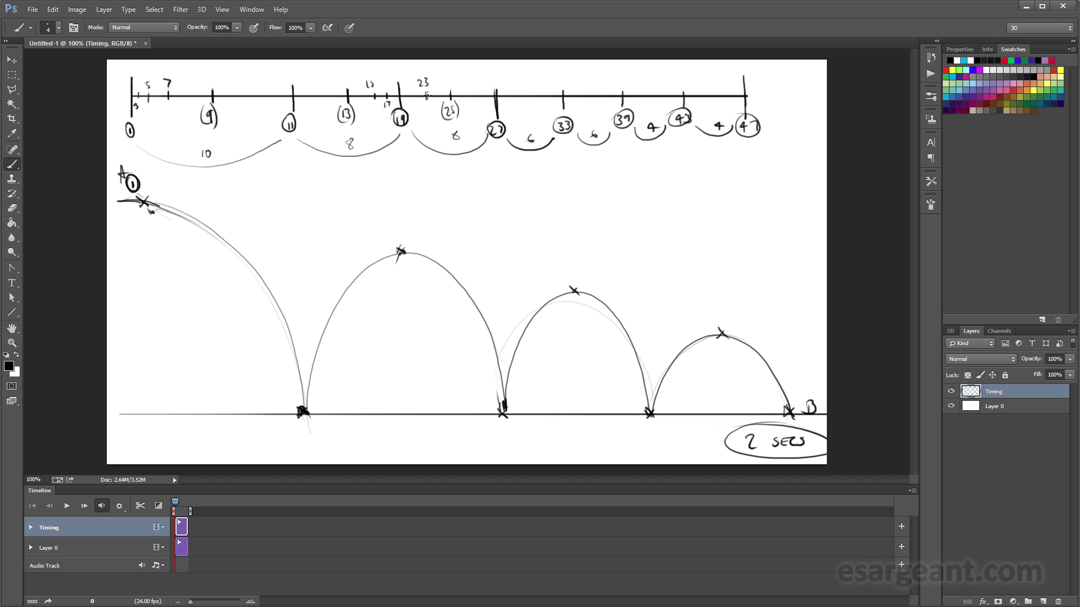
{"action": "left_click_drag", "start_coordinate": [412, 92], "coordinate": [412, 99]}
Number the bounce path with circled key frames: 11, 27, 39 and 47 at the ground contacts, 19, 33 and 43 at the peaks.
{"action": "left_click_drag", "start_coordinate": [304, 430], "coordinate": [304, 444]}
{"action": "mouse_move", "coordinate": [298, 427]}
{"action": "left_mouse_down"}
{"action": "mouse_move", "coordinate": [309, 448]}
{"action": "mouse_move", "coordinate": [294, 428]}
{"action": "left_mouse_up"}
{"action": "mouse_move", "coordinate": [395, 222]}
{"action": "left_mouse_down"}
{"action": "mouse_move", "coordinate": [403, 232]}
{"action": "mouse_move", "coordinate": [394, 232]}
{"action": "left_mouse_up"}
{"action": "mouse_move", "coordinate": [499, 430]}
{"action": "left_mouse_down"}
{"action": "mouse_move", "coordinate": [512, 438]}
{"action": "mouse_move", "coordinate": [502, 444]}
{"action": "left_mouse_up"}
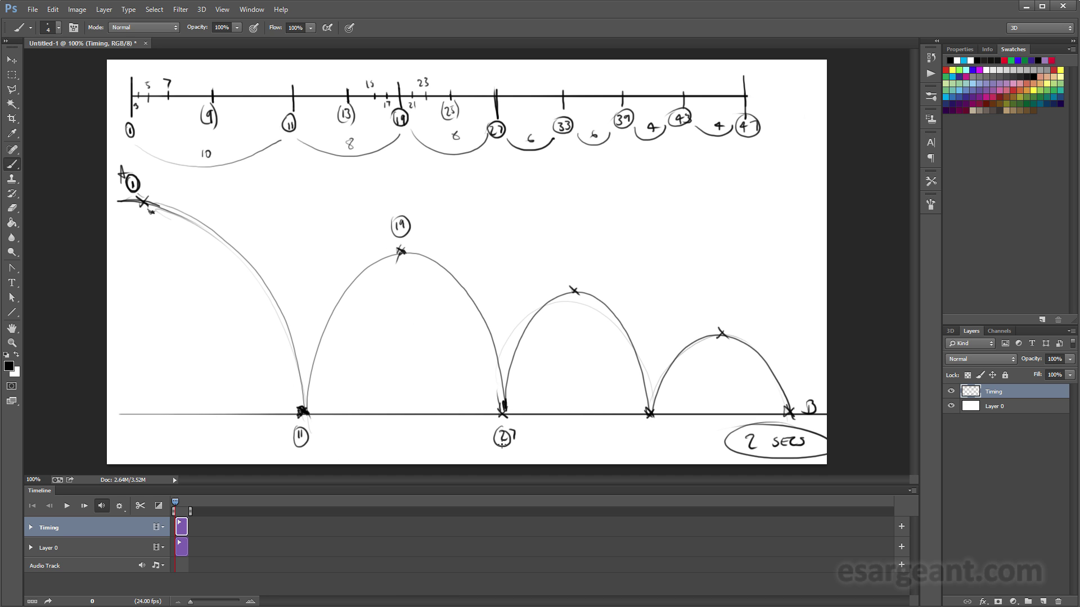
{"action": "mouse_move", "coordinate": [566, 266]}
{"action": "left_mouse_down"}
{"action": "mouse_move", "coordinate": [574, 275]}
{"action": "mouse_move", "coordinate": [561, 271]}
{"action": "mouse_move", "coordinate": [578, 260]}
{"action": "left_mouse_up"}
{"action": "mouse_move", "coordinate": [647, 429]}
{"action": "left_mouse_down"}
{"action": "mouse_move", "coordinate": [657, 440]}
{"action": "mouse_move", "coordinate": [661, 426]}
{"action": "left_mouse_up"}
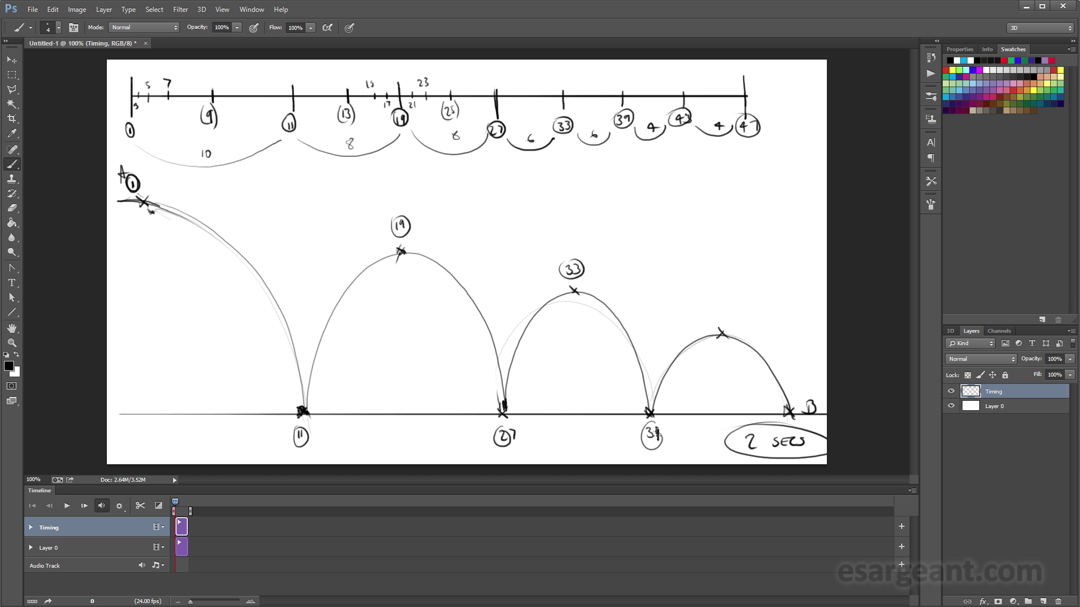
{"action": "mouse_move", "coordinate": [719, 306]}
{"action": "left_mouse_down"}
{"action": "mouse_move", "coordinate": [725, 320]}
{"action": "mouse_move", "coordinate": [713, 322]}
{"action": "left_mouse_up"}
{"action": "left_click_drag", "start_coordinate": [798, 385], "coordinate": [804, 393]}
{"action": "left_click_drag", "start_coordinate": [801, 385], "coordinate": [808, 397]}
{"action": "mouse_move", "coordinate": [810, 380]}
{"action": "left_mouse_down"}
{"action": "mouse_move", "coordinate": [793, 389]}
{"action": "mouse_move", "coordinate": [813, 379]}
{"action": "left_mouse_up"}
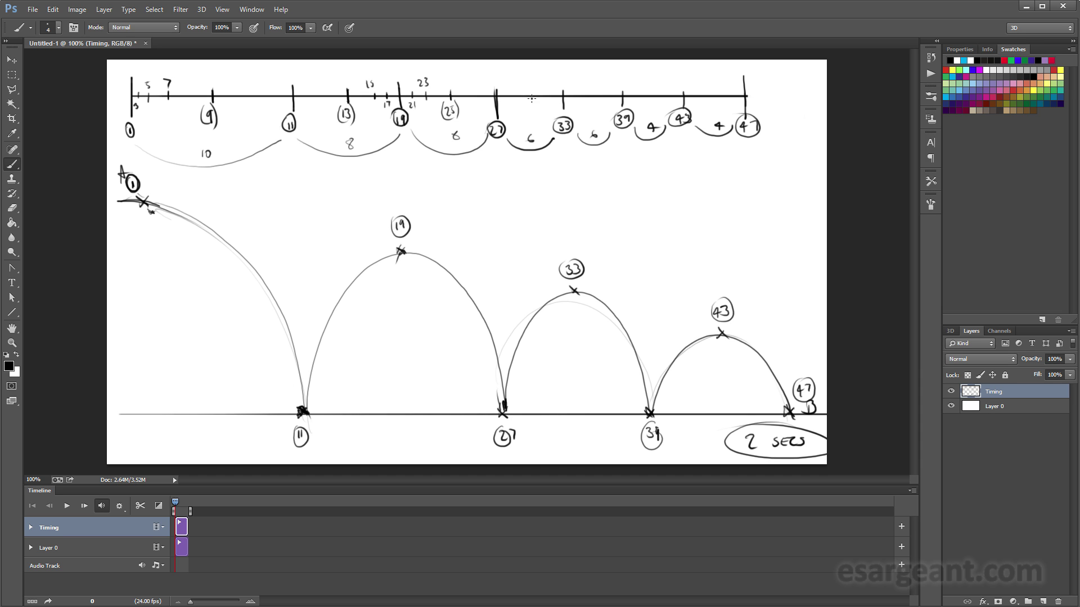
Add the remaining in-betweens to the timing chart: (29), 31, 35, (37), (41) and (45).
{"action": "mouse_move", "coordinate": [527, 93]}
{"action": "left_mouse_down"}
{"action": "mouse_move", "coordinate": [519, 114]}
{"action": "mouse_move", "coordinate": [545, 99]}
{"action": "mouse_move", "coordinate": [544, 87]}
{"action": "left_mouse_up"}
{"action": "left_click_drag", "start_coordinate": [591, 92], "coordinate": [591, 99]}
{"action": "left_click", "coordinate": [586, 77]}
{"action": "mouse_move", "coordinate": [586, 107]}
{"action": "left_mouse_down"}
{"action": "mouse_move", "coordinate": [599, 115]}
{"action": "mouse_move", "coordinate": [578, 89]}
{"action": "left_mouse_up"}
{"action": "left_click_drag", "start_coordinate": [653, 93], "coordinate": [652, 113]}
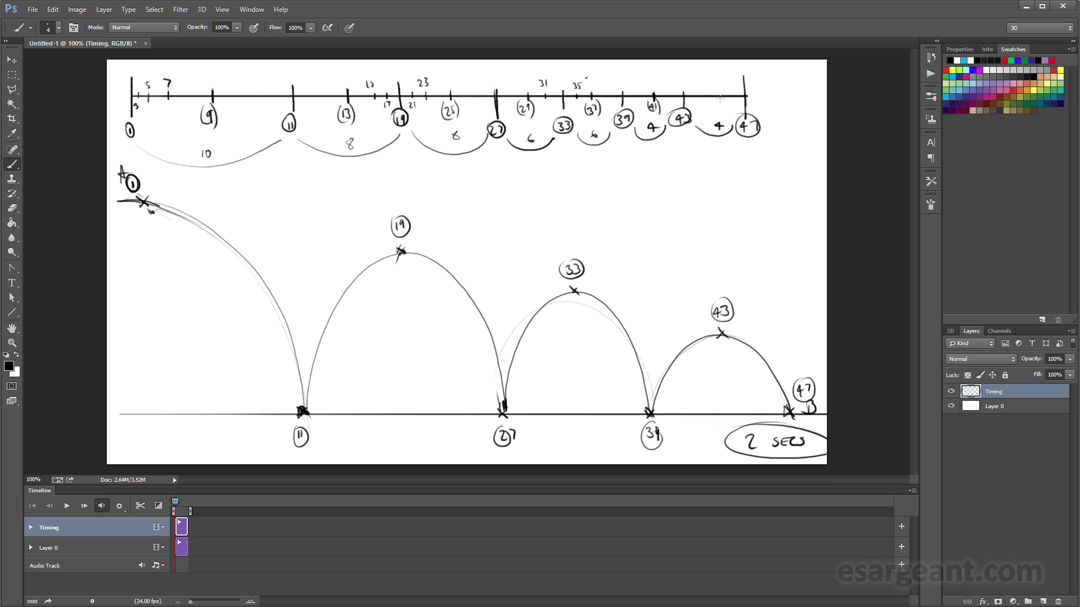
{"action": "mouse_move", "coordinate": [715, 90]}
{"action": "left_mouse_down"}
{"action": "mouse_move", "coordinate": [719, 115]}
{"action": "mouse_move", "coordinate": [711, 111]}
{"action": "mouse_move", "coordinate": [726, 116]}
{"action": "left_mouse_up"}
Create a new layer above Timing, name it K1 and give it a red colour label.
{"action": "left_click", "coordinate": [1044, 601]}
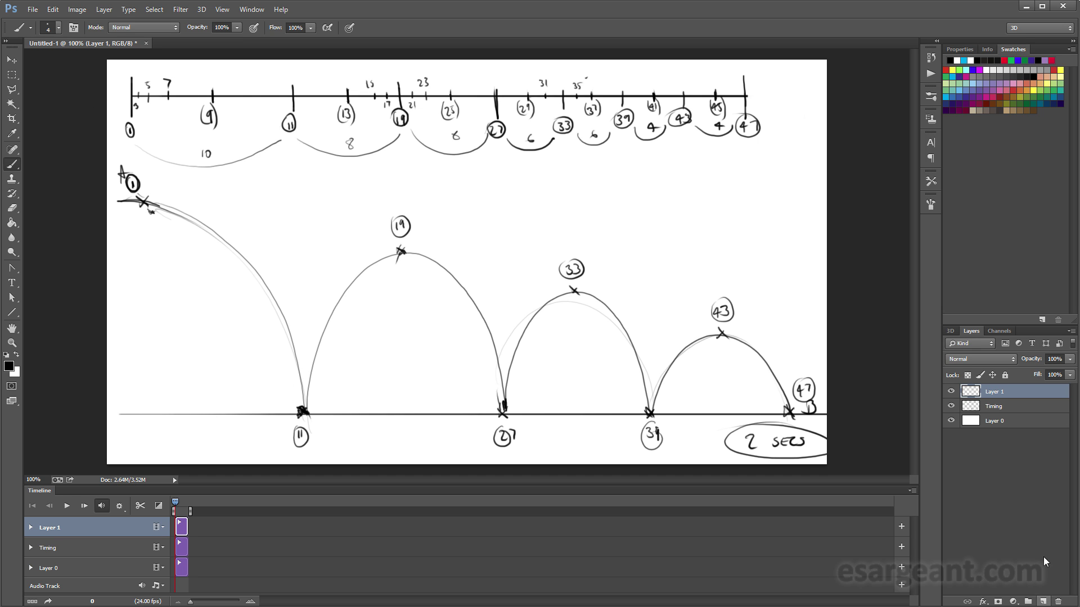
{"action": "double_click", "coordinate": [995, 394]}
{"action": "type", "text": "K1"}
{"action": "left_click", "coordinate": [959, 494]}
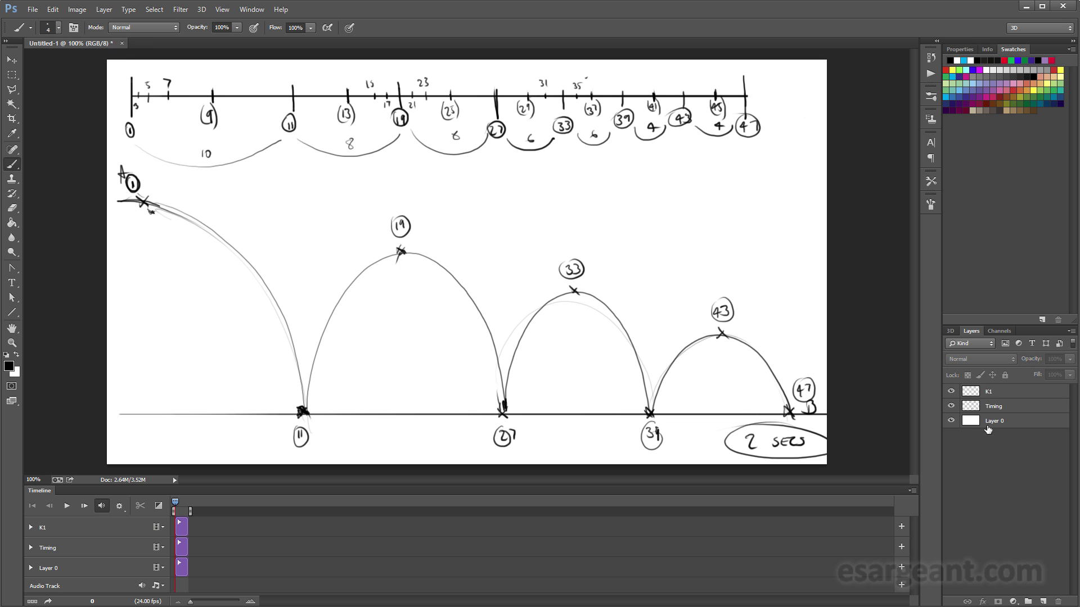
{"action": "left_click", "coordinate": [1000, 393]}
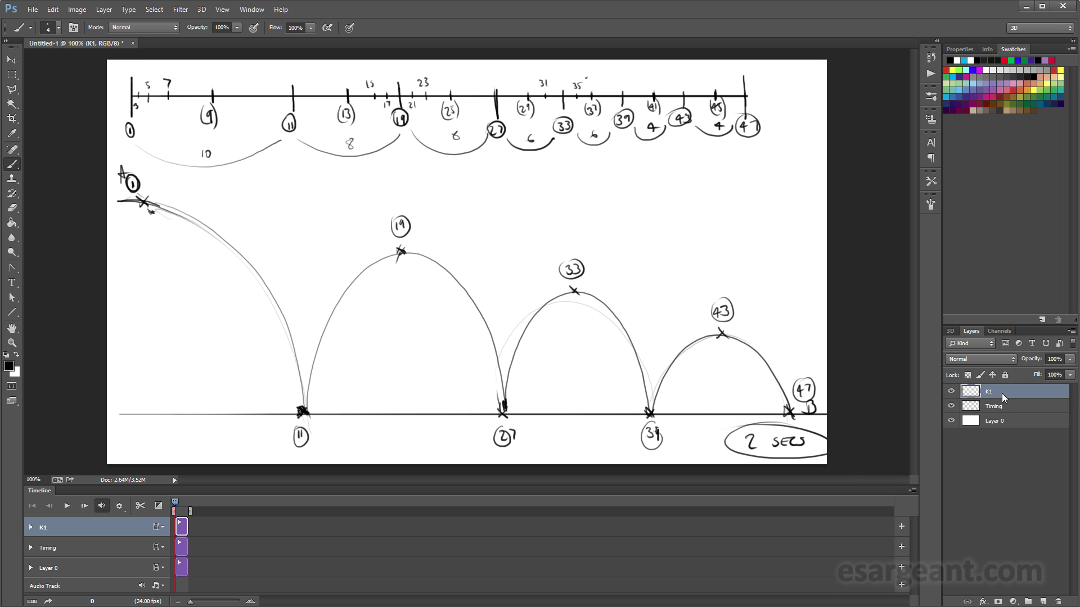
{"action": "right_click", "coordinate": [1001, 393]}
{"action": "left_click", "coordinate": [919, 537]}
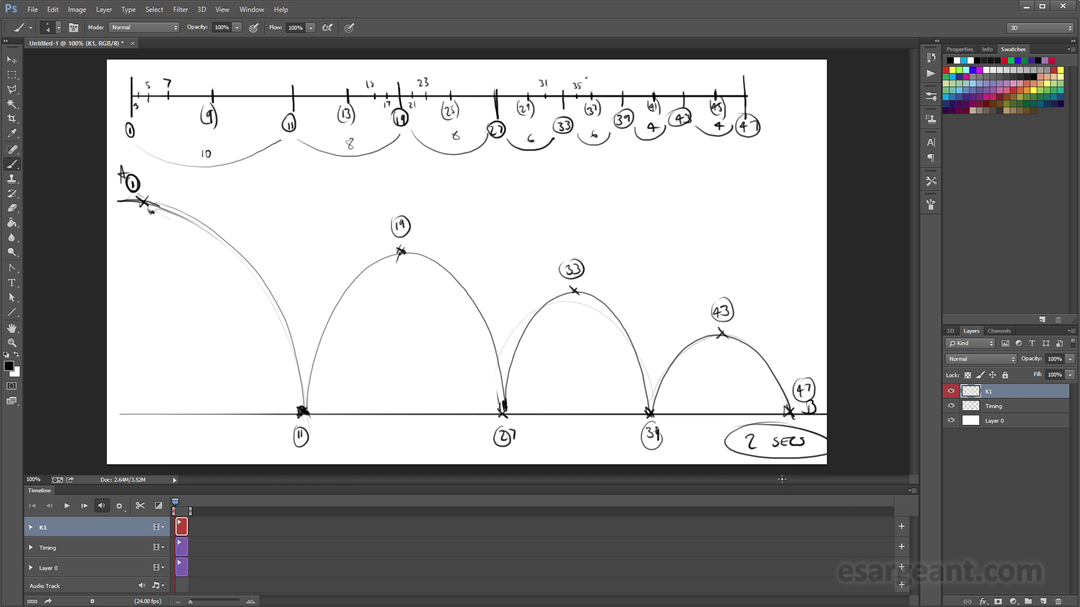
Enlarge the timeline area and set the brush colour to light blue.
{"action": "left_click_drag", "start_coordinate": [778, 487], "coordinate": [780, 440]}
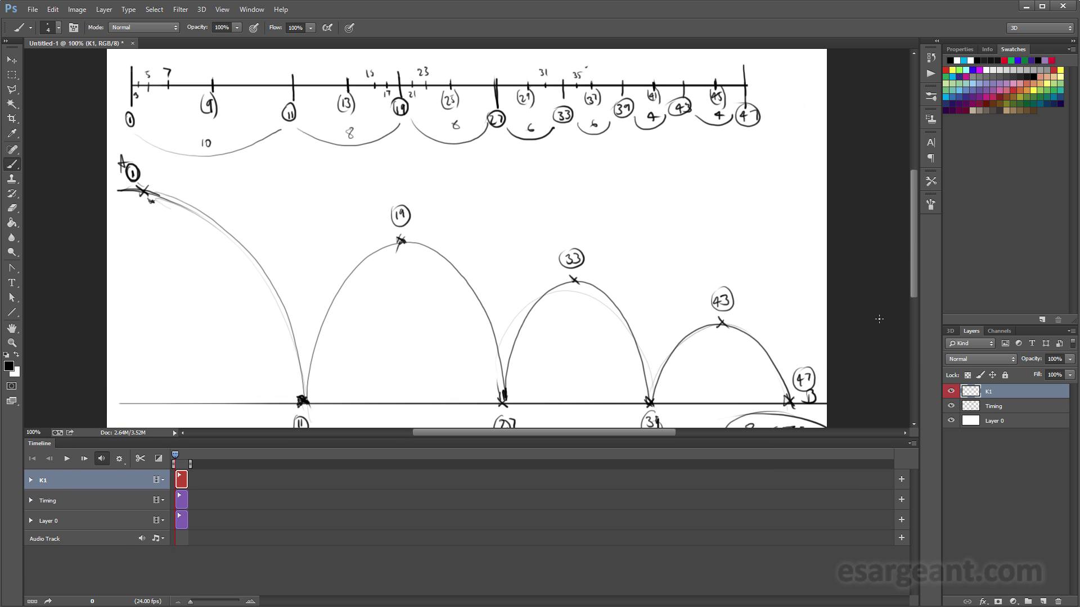
{"action": "left_click_drag", "start_coordinate": [916, 239], "coordinate": [916, 244]}
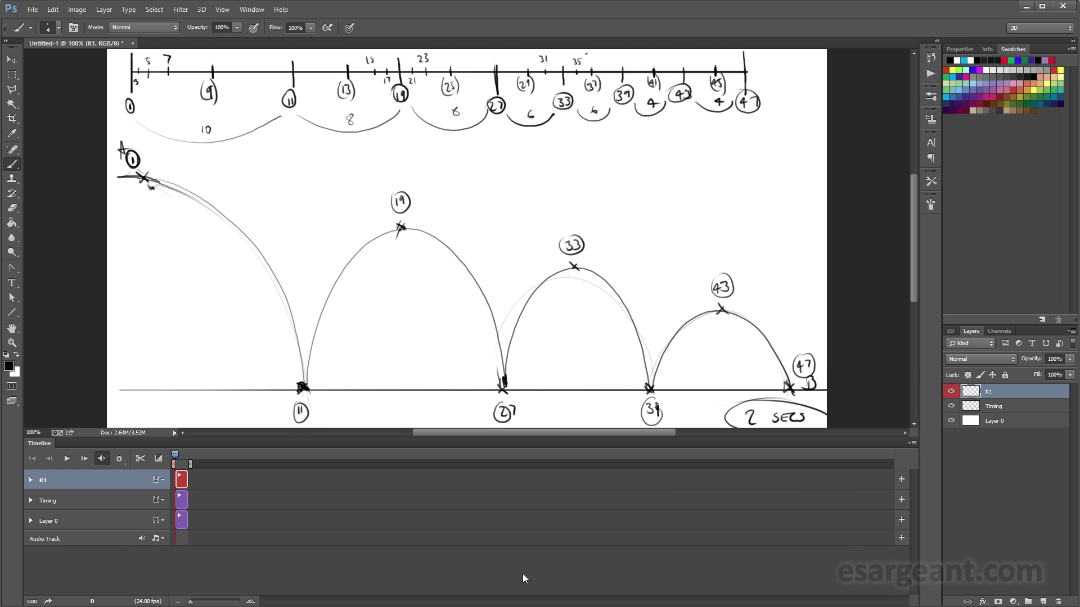
{"action": "left_click", "coordinate": [965, 65]}
{"action": "mouse_move", "coordinate": [489, 197]}
{"action": "left_mouse_down"}
{"action": "mouse_move", "coordinate": [509, 217]}
{"action": "mouse_move", "coordinate": [537, 181]}
{"action": "mouse_move", "coordinate": [497, 169]}
{"action": "left_mouse_up"}
{"action": "key", "text": "ctrl"}
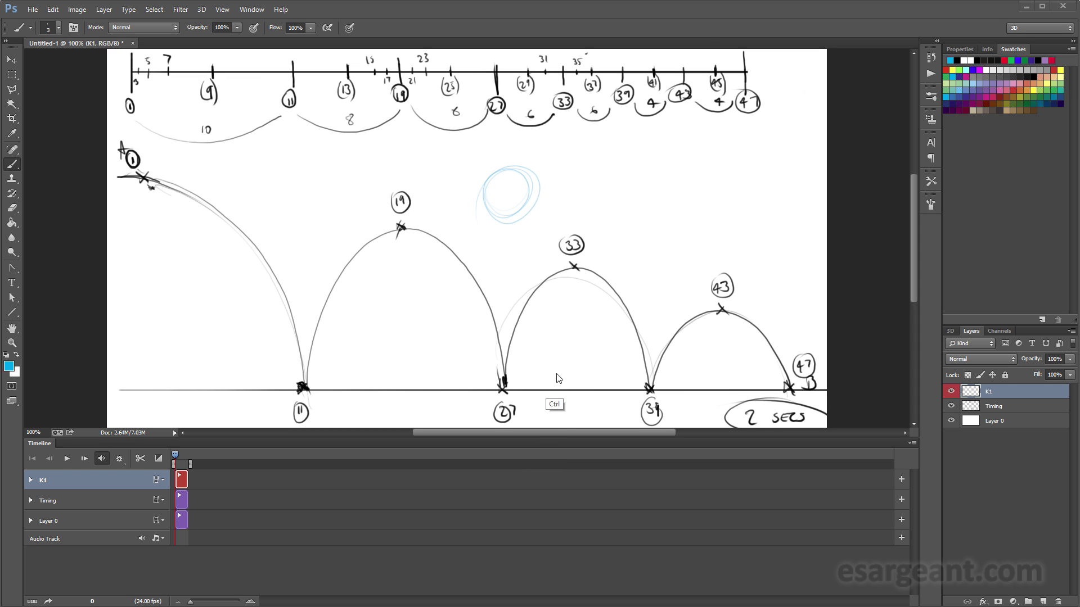
{"action": "key", "text": "ctrl+z"}
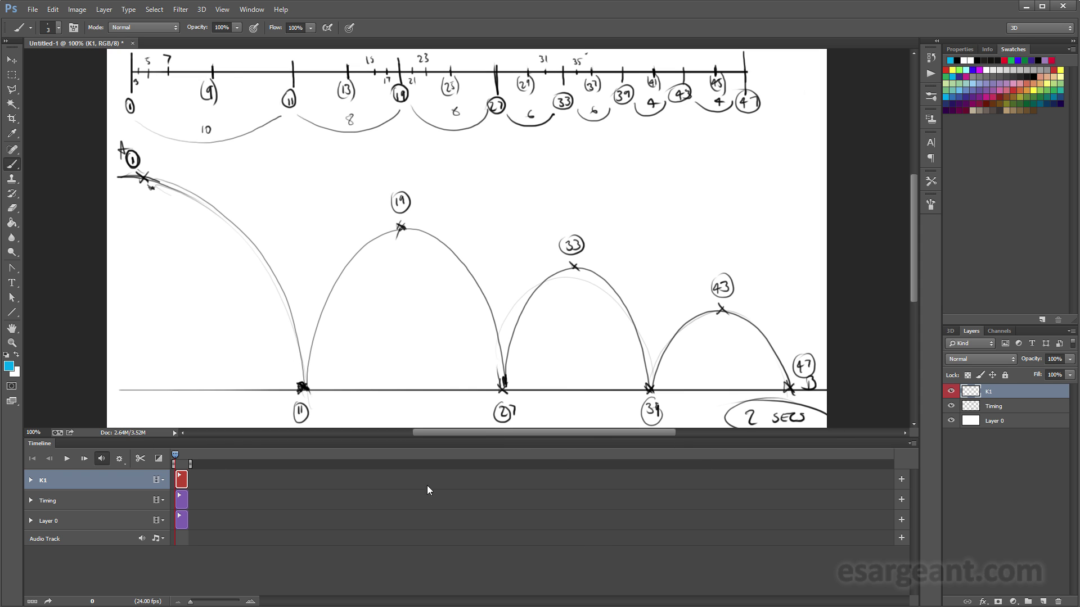
Trim the K1 clip to two frames and shift the K1, Timing and Layer 0 clips to start at frame 1.
{"action": "left_click_drag", "start_coordinate": [191, 602], "coordinate": [209, 601]}
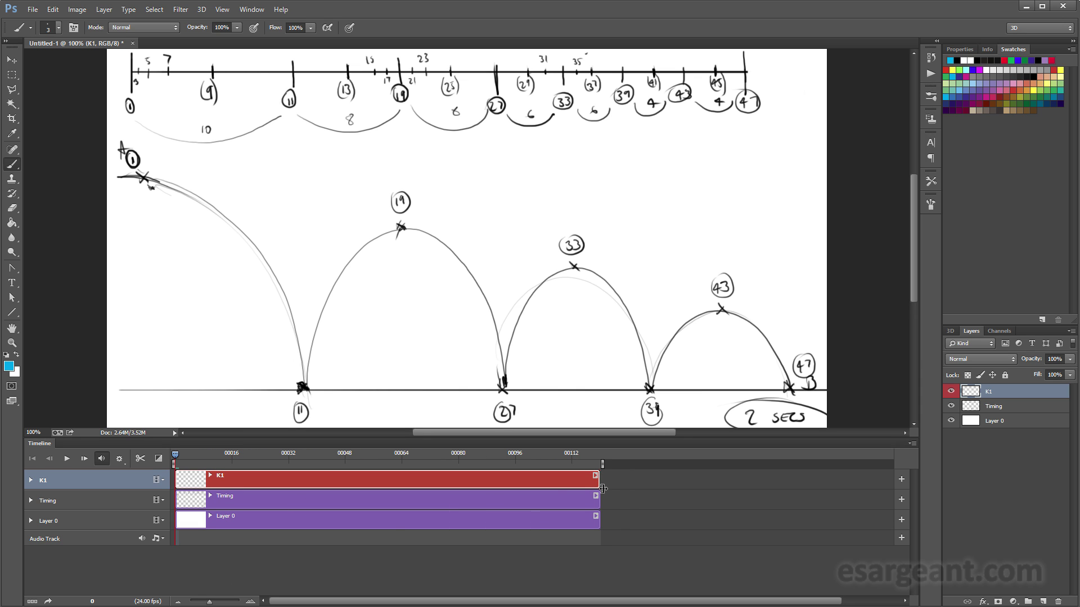
{"action": "left_click_drag", "start_coordinate": [603, 489], "coordinate": [182, 487]}
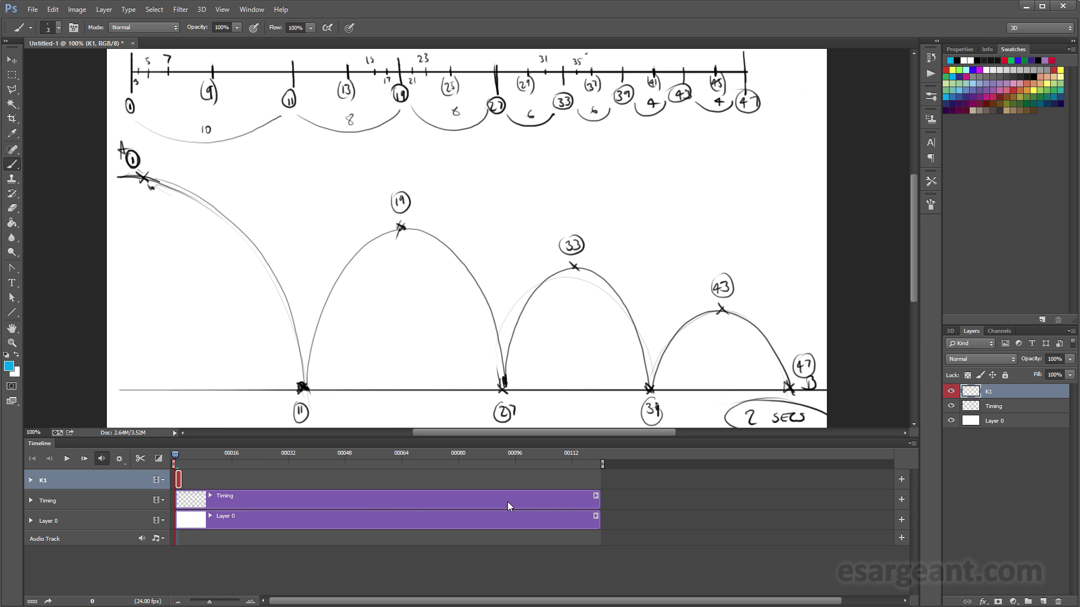
{"action": "left_click_drag", "start_coordinate": [205, 604], "coordinate": [241, 603]}
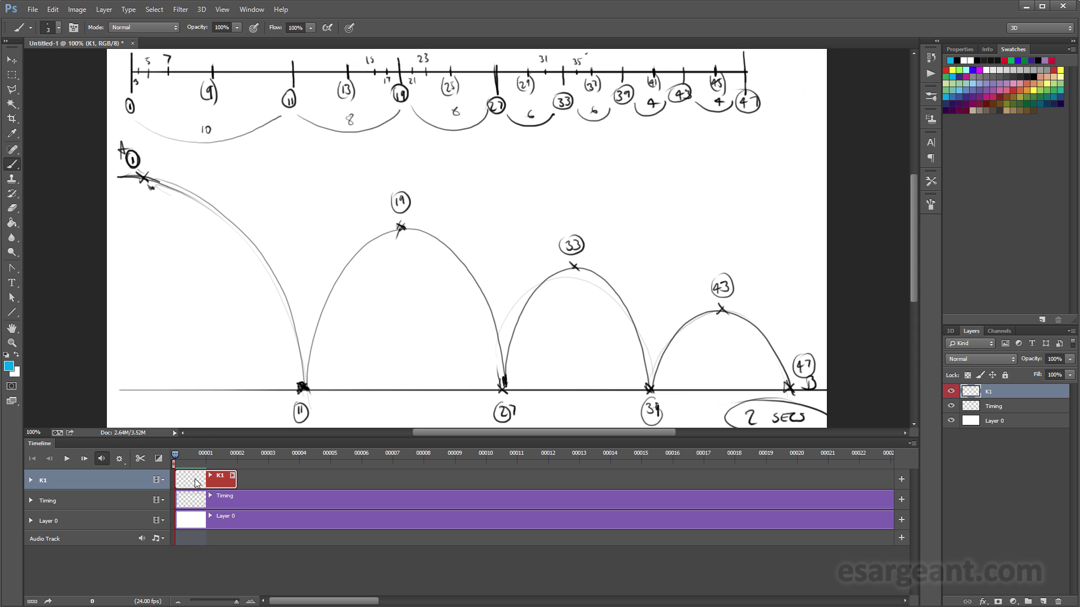
{"action": "left_click_drag", "start_coordinate": [196, 484], "coordinate": [207, 522]}
{"action": "left_click", "coordinate": [214, 453]}
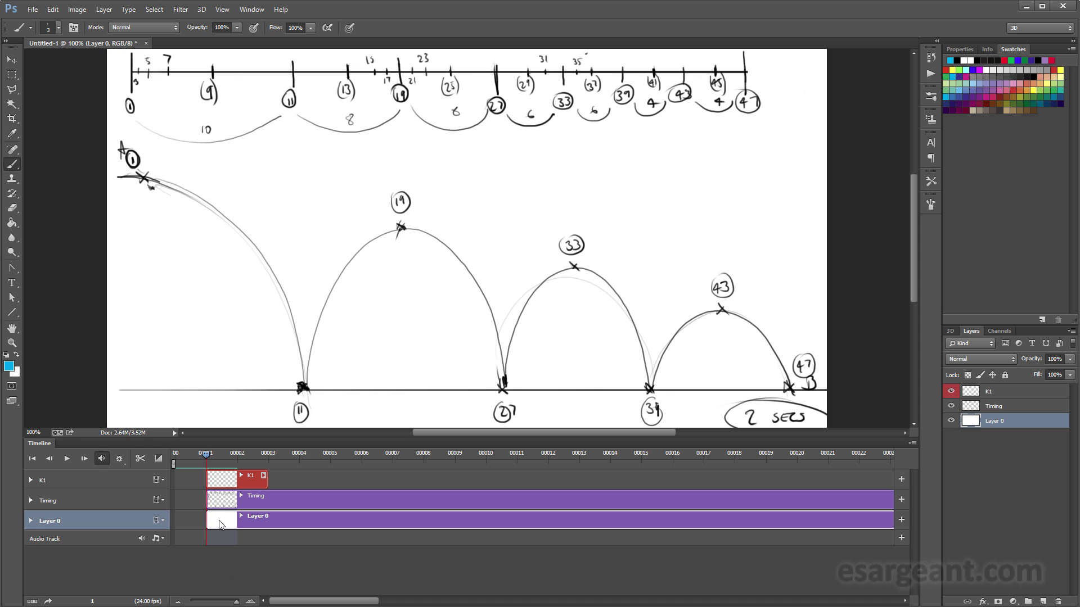
Shorten the Timing and Layer 0 clips so both run through frame 48.
{"action": "left_click_drag", "start_coordinate": [236, 601], "coordinate": [212, 602]}
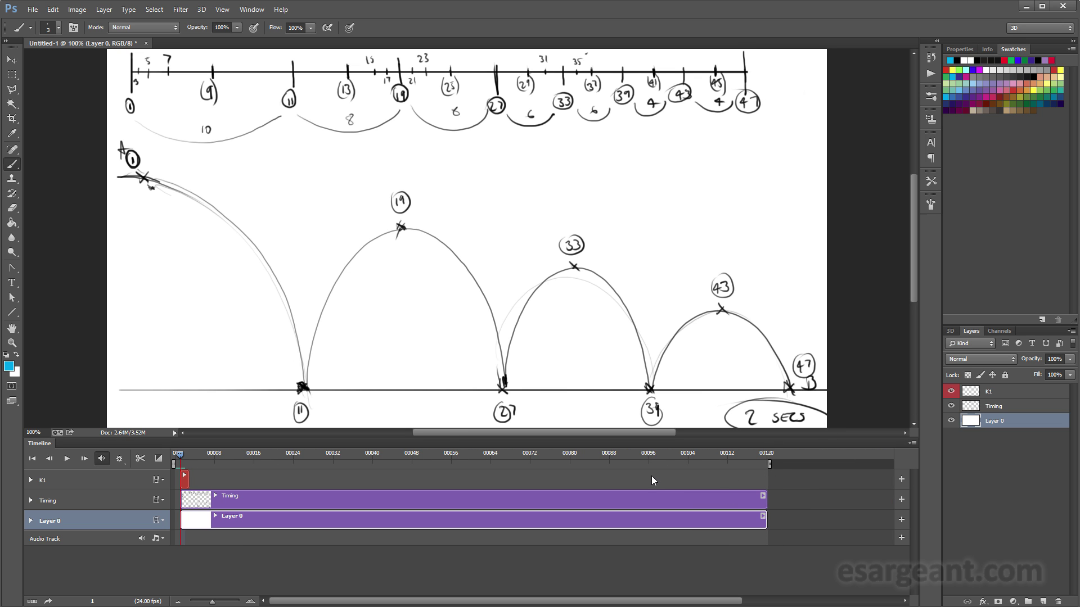
{"action": "left_click_drag", "start_coordinate": [766, 503], "coordinate": [422, 508]}
{"action": "left_click_drag", "start_coordinate": [767, 526], "coordinate": [422, 528]}
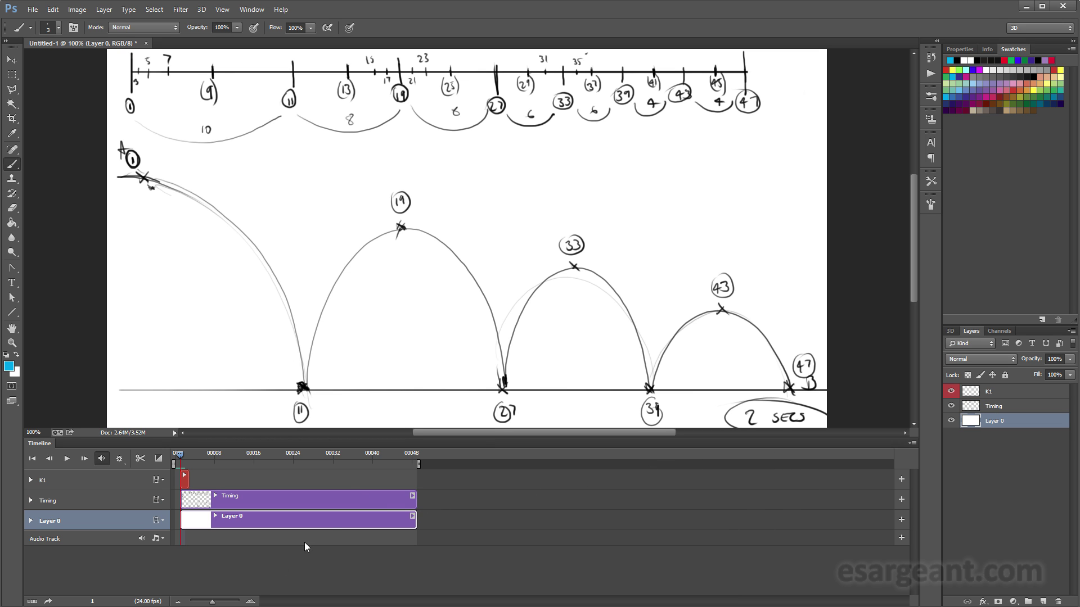
{"action": "left_click_drag", "start_coordinate": [213, 602], "coordinate": [223, 603]}
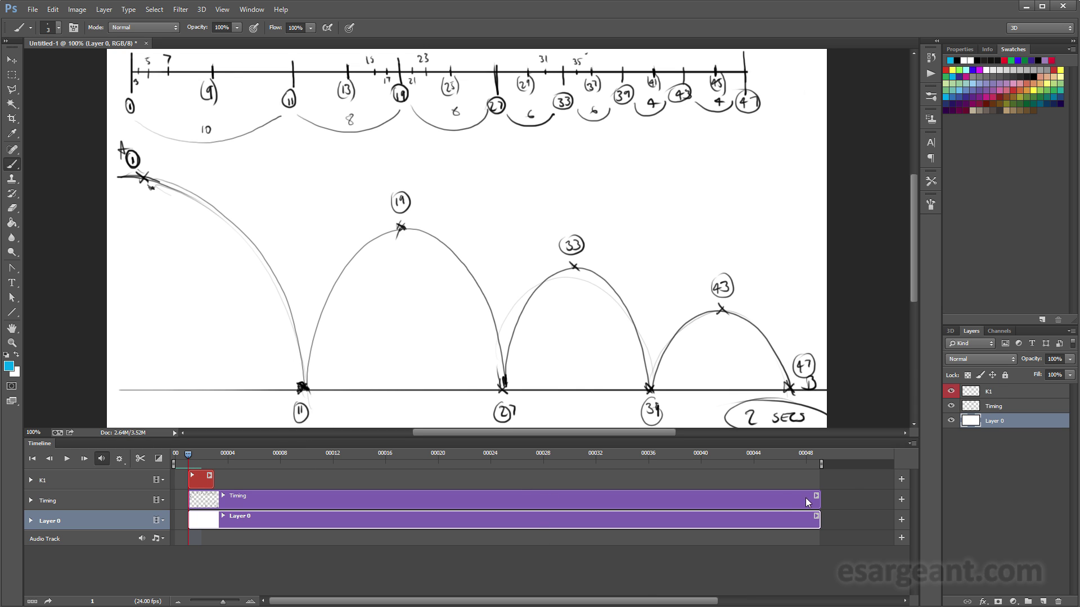
{"action": "left_click", "coordinate": [1044, 602]}
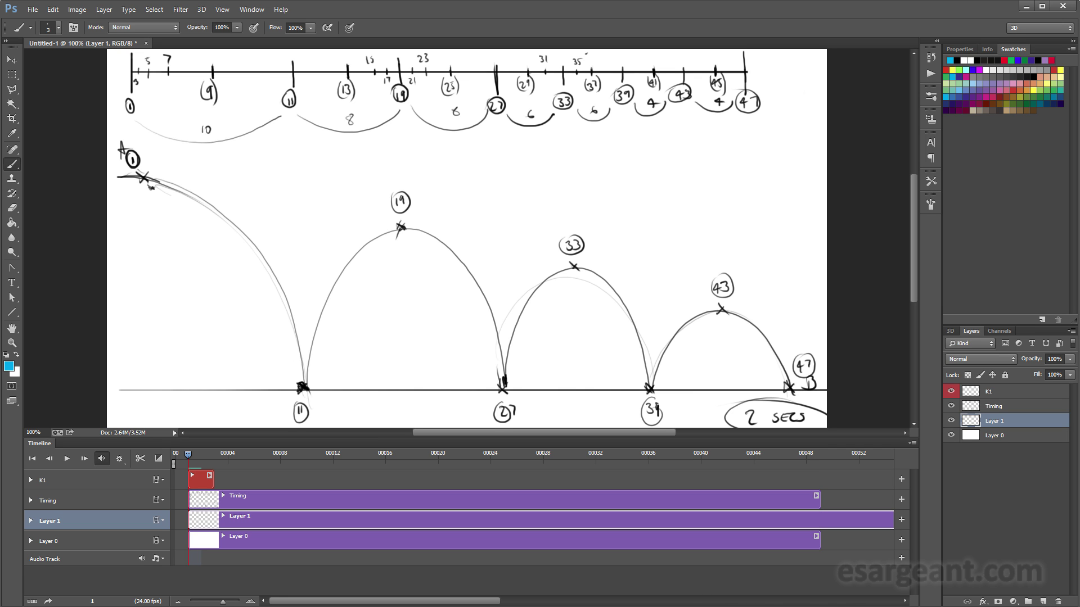
{"action": "left_click_drag", "start_coordinate": [342, 601], "coordinate": [279, 604]}
{"action": "key", "text": "ctrl+z"}
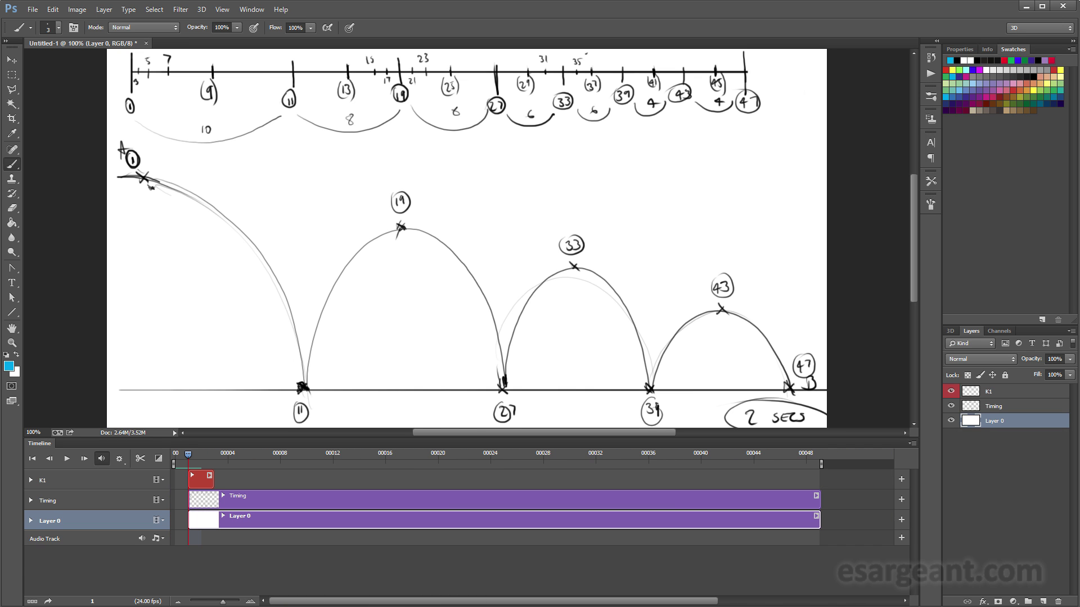
Duplicate the K1 layer in the same document and name the copy Temp.
{"action": "left_click", "coordinate": [1021, 396]}
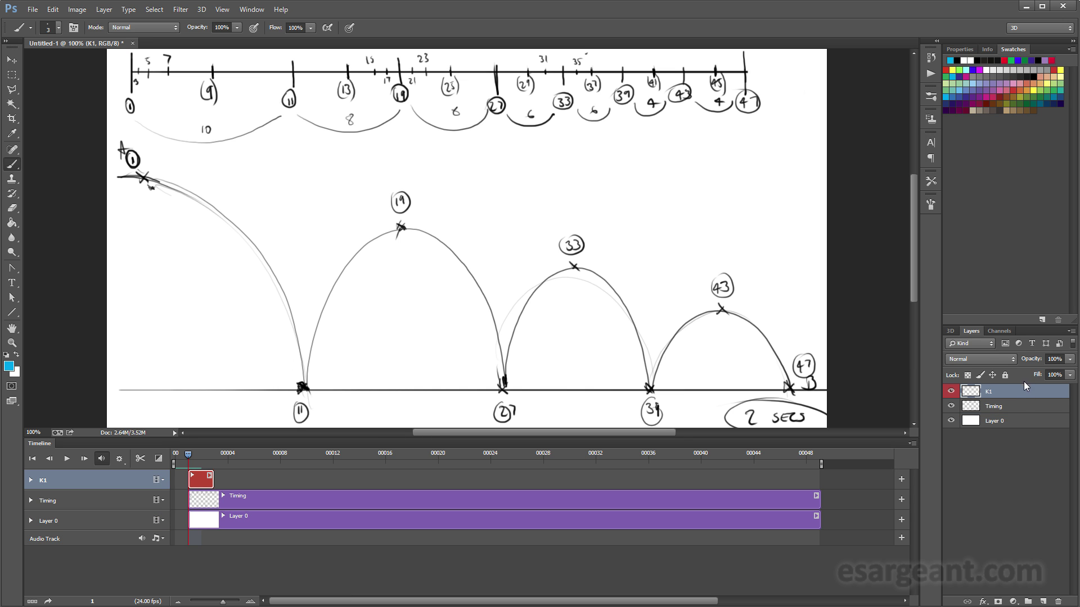
{"action": "right_click", "coordinate": [1019, 392]}
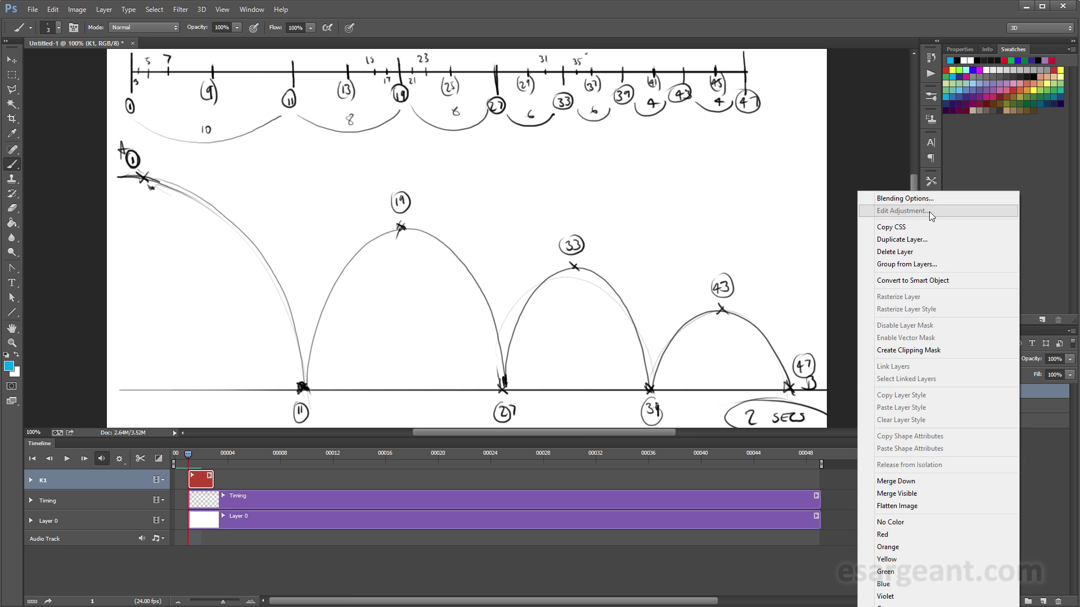
{"action": "left_click", "coordinate": [934, 240]}
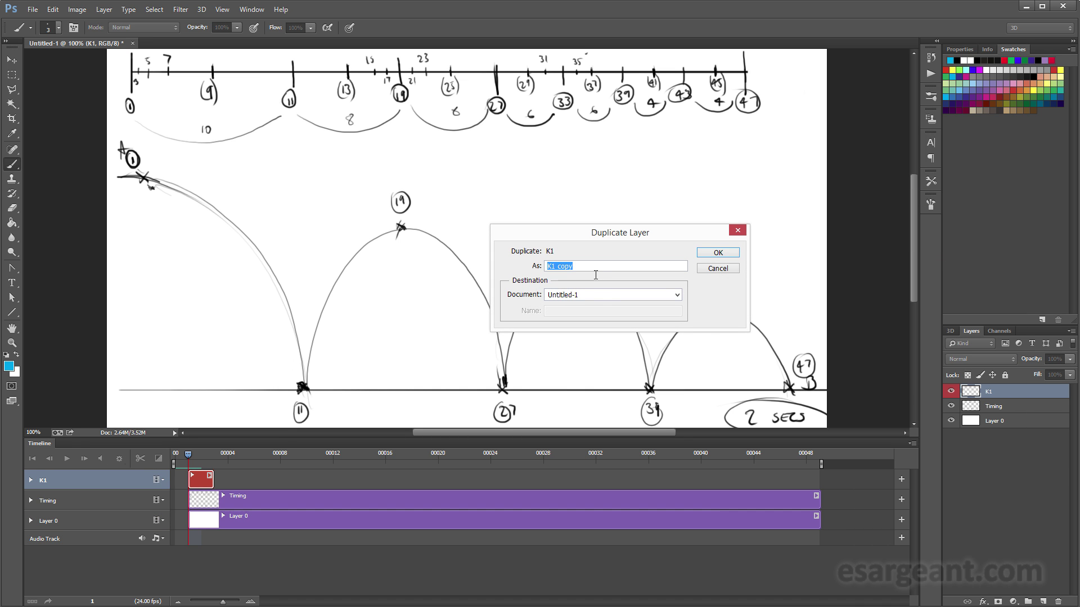
{"action": "type", "text": "Temp"}
{"action": "left_click", "coordinate": [718, 252]}
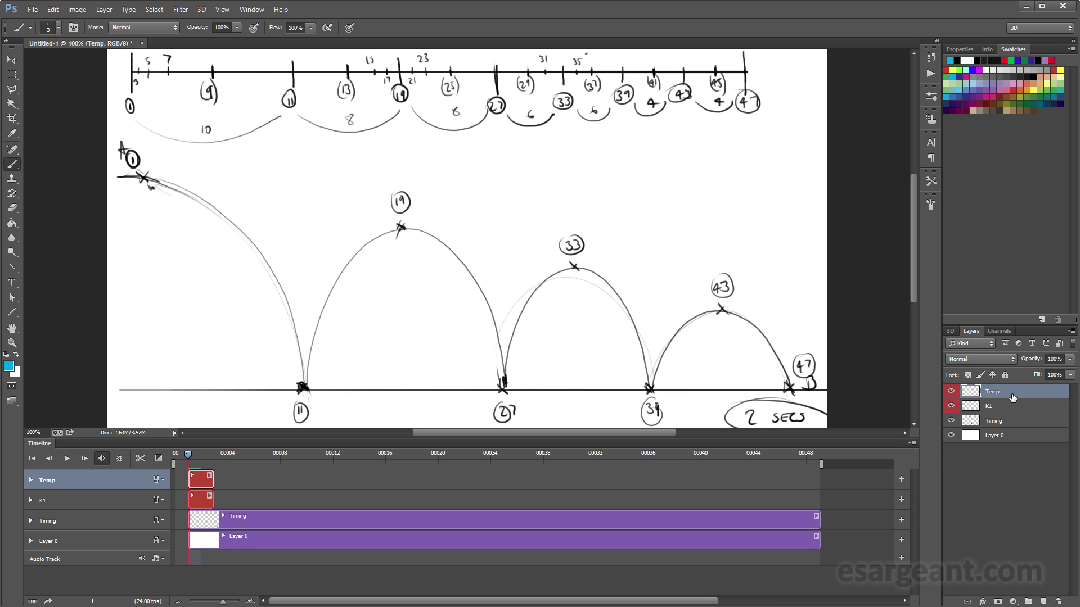
Remove the colour label from the Temp layer and place it directly below K1.
{"action": "right_click", "coordinate": [1012, 398]}
{"action": "left_click", "coordinate": [940, 526]}
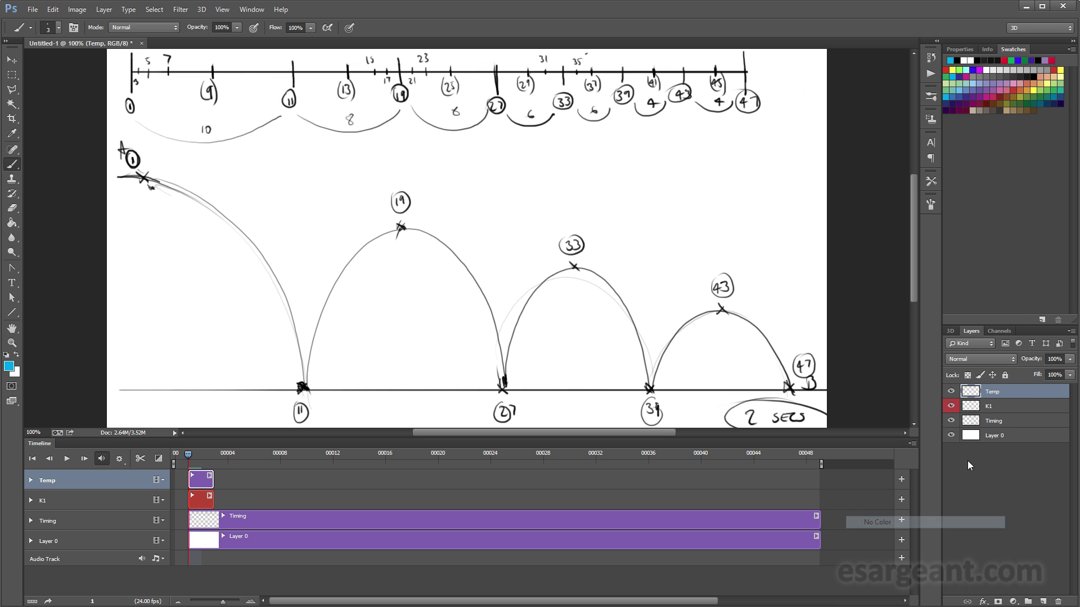
{"action": "left_click_drag", "start_coordinate": [1002, 397], "coordinate": [1002, 413]}
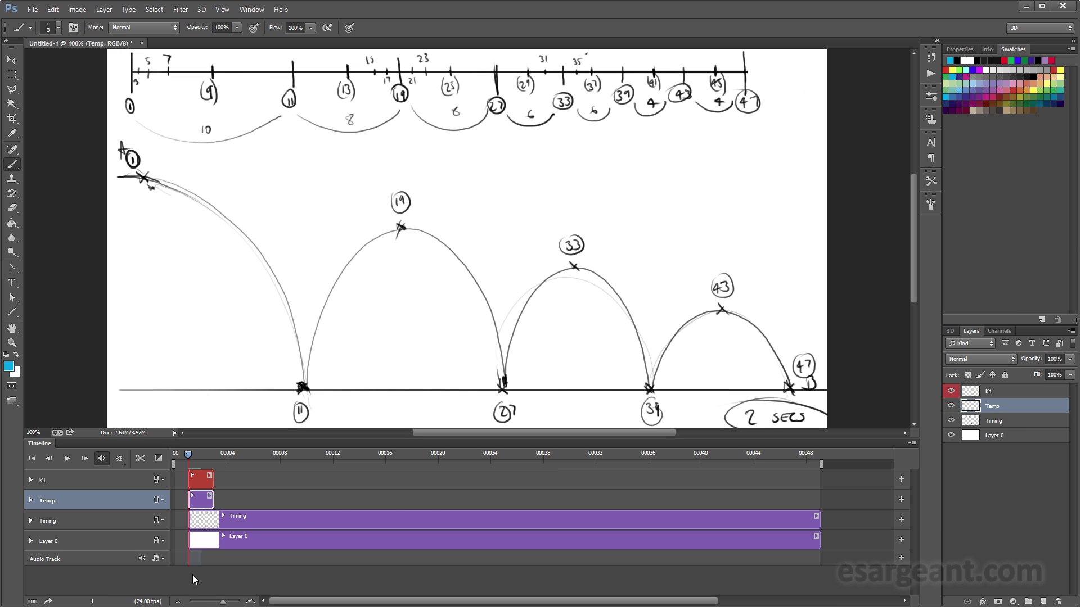
On the K1 layer, sketch a light blue circle for the ball around the position 1 cross at the start of the path.
{"action": "left_click", "coordinate": [203, 481]}
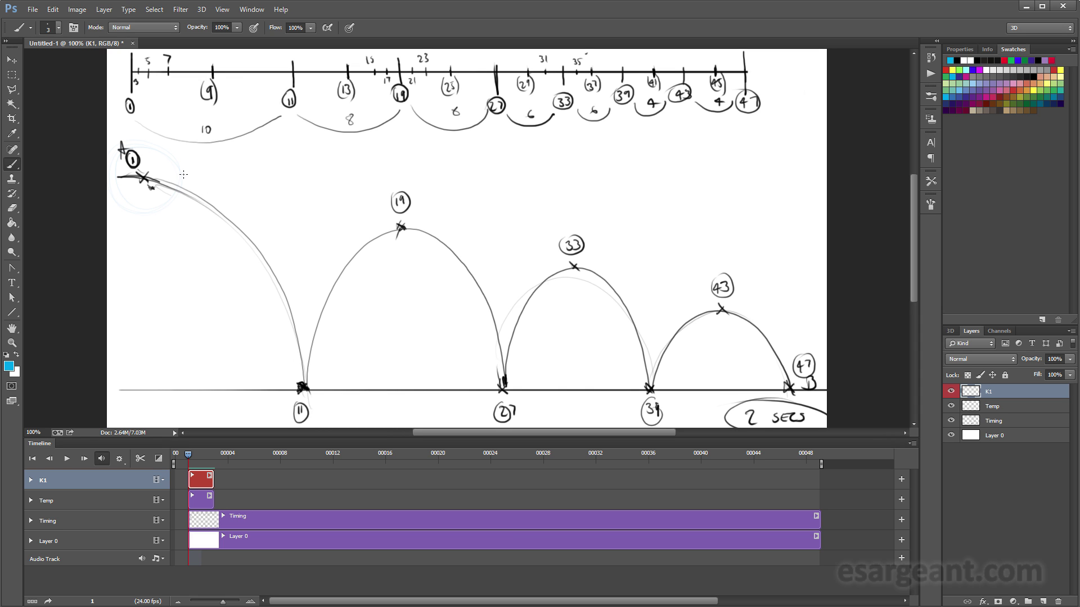
{"action": "mouse_move", "coordinate": [161, 156]}
{"action": "left_mouse_down"}
{"action": "mouse_move", "coordinate": [123, 206]}
{"action": "mouse_move", "coordinate": [167, 155]}
{"action": "mouse_move", "coordinate": [135, 209]}
{"action": "mouse_move", "coordinate": [151, 151]}
{"action": "mouse_move", "coordinate": [133, 207]}
{"action": "mouse_move", "coordinate": [154, 155]}
{"action": "mouse_move", "coordinate": [143, 217]}
{"action": "mouse_move", "coordinate": [142, 153]}
{"action": "mouse_move", "coordinate": [155, 210]}
{"action": "mouse_move", "coordinate": [115, 167]}
{"action": "left_mouse_up"}
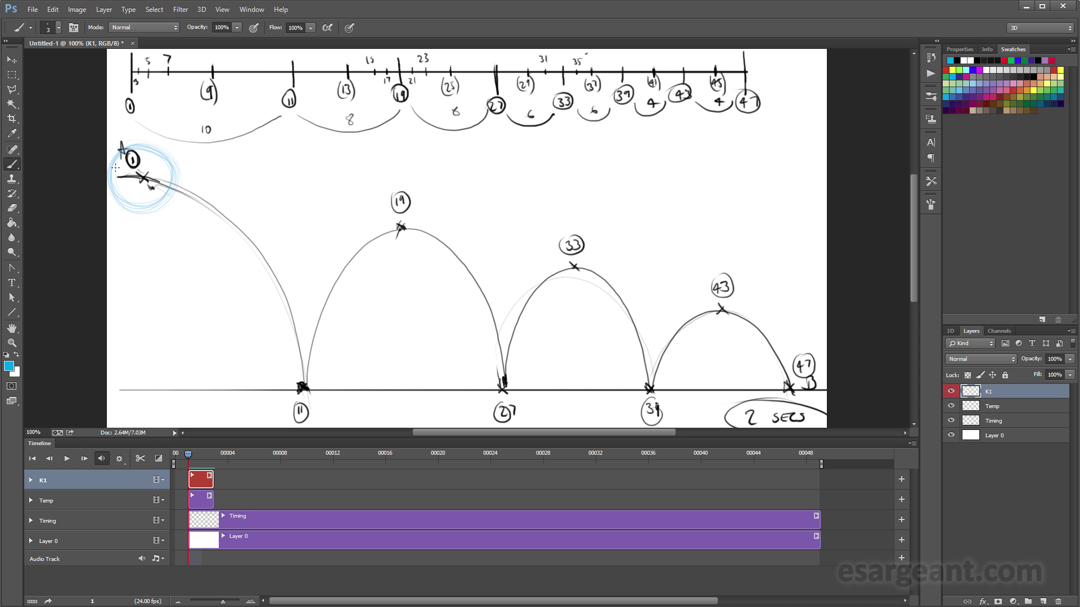
{"action": "mouse_move", "coordinate": [161, 194]}
{"action": "left_mouse_down"}
{"action": "mouse_move", "coordinate": [180, 208]}
{"action": "mouse_move", "coordinate": [164, 198]}
{"action": "left_mouse_up"}
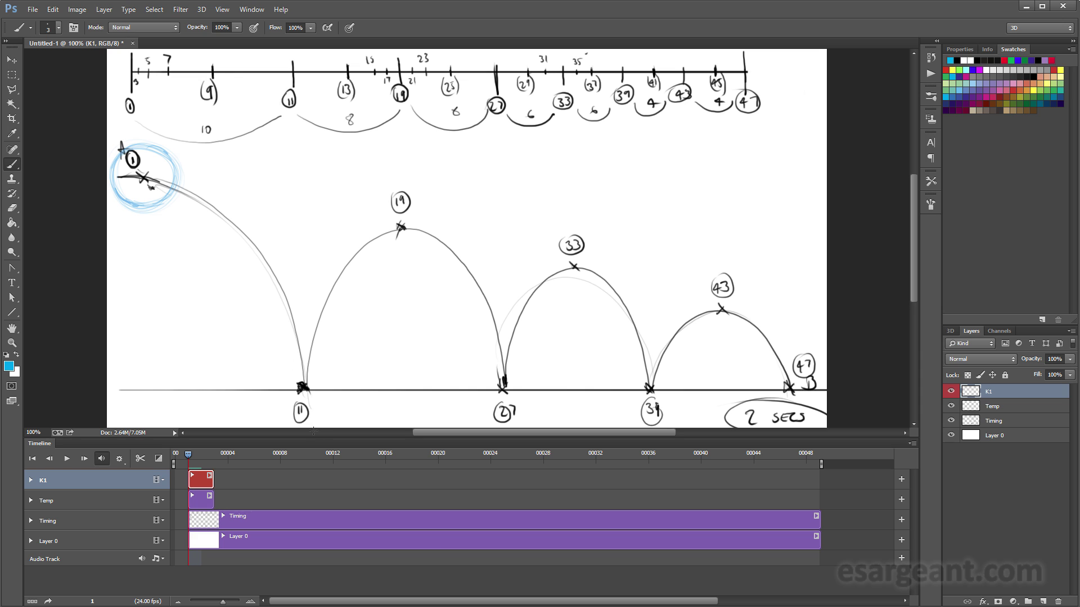
On the Timing layer, mark and number frames 3, 5, 7 and a circled 9 in black along the first falling arc.
{"action": "left_click", "coordinate": [1006, 422]}
{"action": "left_click", "coordinate": [956, 60]}
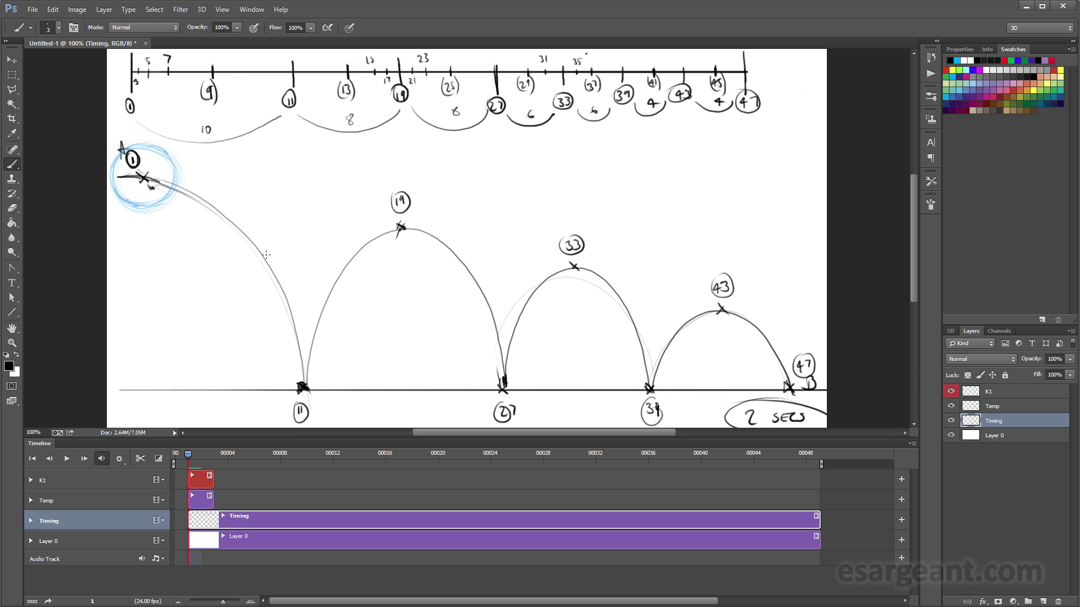
{"action": "left_click_drag", "start_coordinate": [273, 265], "coordinate": [273, 277]}
{"action": "left_click_drag", "start_coordinate": [282, 256], "coordinate": [285, 281]}
{"action": "mouse_move", "coordinate": [220, 205]}
{"action": "left_mouse_down"}
{"action": "mouse_move", "coordinate": [214, 214]}
{"action": "mouse_move", "coordinate": [226, 205]}
{"action": "mouse_move", "coordinate": [158, 187]}
{"action": "left_mouse_up"}
Mark and number frames 13, 15, 17, 21, 23 and 25 along the second arc, circling 13 and 25.
{"action": "mouse_move", "coordinate": [327, 293]}
{"action": "left_mouse_down"}
{"action": "mouse_move", "coordinate": [310, 293]}
{"action": "mouse_move", "coordinate": [325, 289]}
{"action": "left_mouse_up"}
{"action": "mouse_move", "coordinate": [356, 247]}
{"action": "left_mouse_down"}
{"action": "mouse_move", "coordinate": [362, 254]}
{"action": "mouse_move", "coordinate": [347, 243]}
{"action": "mouse_move", "coordinate": [374, 224]}
{"action": "left_mouse_up"}
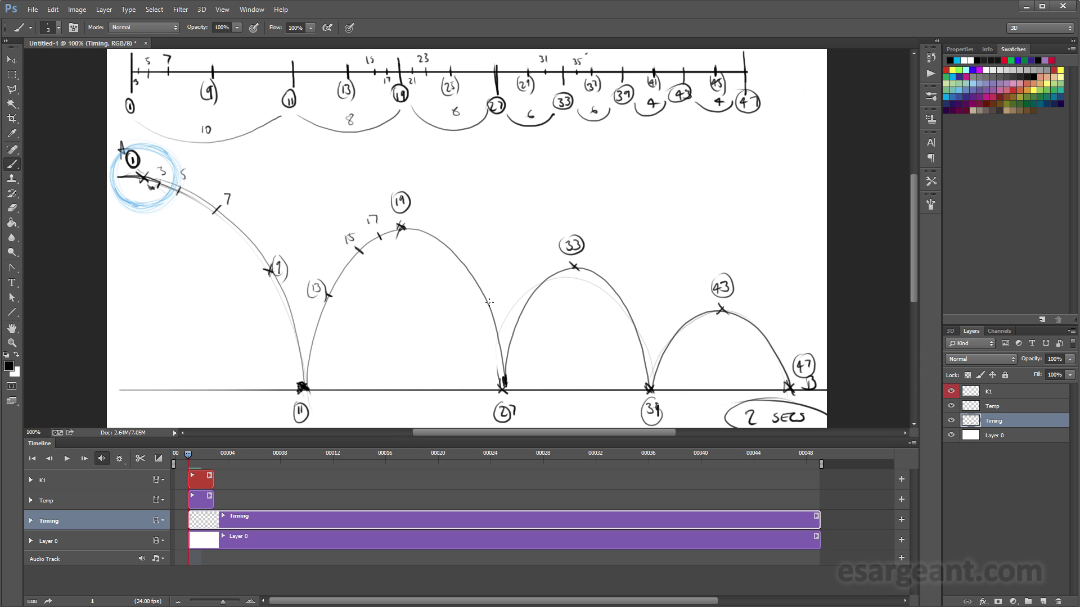
{"action": "mouse_move", "coordinate": [490, 295]}
{"action": "left_mouse_down"}
{"action": "mouse_move", "coordinate": [478, 302]}
{"action": "mouse_move", "coordinate": [513, 290]}
{"action": "left_mouse_up"}
{"action": "mouse_move", "coordinate": [459, 253]}
{"action": "left_mouse_down"}
{"action": "mouse_move", "coordinate": [450, 258]}
{"action": "mouse_move", "coordinate": [477, 253]}
{"action": "left_mouse_up"}
{"action": "mouse_move", "coordinate": [427, 228]}
{"action": "left_mouse_down"}
{"action": "mouse_move", "coordinate": [423, 237]}
{"action": "mouse_move", "coordinate": [438, 223]}
{"action": "left_mouse_up"}
Mark and number frames 29, 31, 35 and 37 along the third arc, circling 29 and 37.
{"action": "left_click_drag", "start_coordinate": [519, 312], "coordinate": [524, 316]}
{"action": "left_click_drag", "start_coordinate": [532, 320], "coordinate": [540, 327]}
{"action": "left_click_drag", "start_coordinate": [543, 318], "coordinate": [545, 338]}
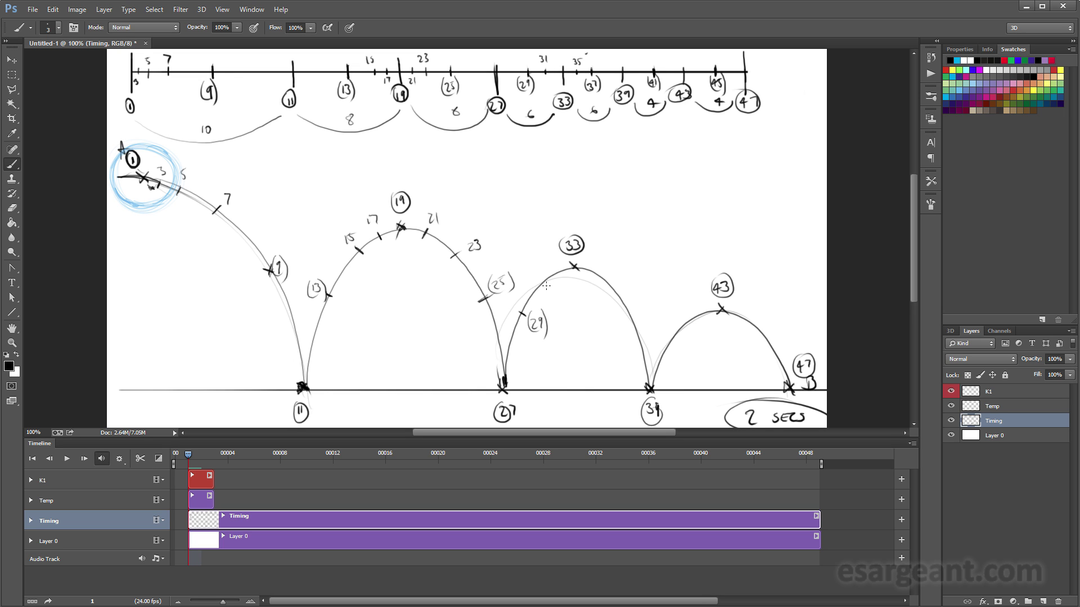
{"action": "left_click_drag", "start_coordinate": [543, 278], "coordinate": [530, 271]}
{"action": "left_click_drag", "start_coordinate": [605, 278], "coordinate": [611, 282]}
{"action": "left_click_drag", "start_coordinate": [644, 307], "coordinate": [652, 324]}
{"action": "left_click_drag", "start_coordinate": [619, 268], "coordinate": [627, 277]}
{"action": "left_click_drag", "start_coordinate": [628, 267], "coordinate": [633, 265]}
Mark frames 41 and 45 along the last arc and write their numbers in brackets.
{"action": "left_click_drag", "start_coordinate": [685, 322], "coordinate": [682, 328]}
{"action": "mouse_move", "coordinate": [680, 303]}
{"action": "left_mouse_down"}
{"action": "mouse_move", "coordinate": [687, 311]}
{"action": "mouse_move", "coordinate": [675, 315]}
{"action": "mouse_move", "coordinate": [692, 317]}
{"action": "left_mouse_up"}
{"action": "left_click_drag", "start_coordinate": [759, 322], "coordinate": [769, 314]}
{"action": "mouse_move", "coordinate": [774, 307]}
{"action": "left_mouse_down"}
{"action": "mouse_move", "coordinate": [762, 319]}
{"action": "mouse_move", "coordinate": [783, 336]}
{"action": "left_mouse_up"}
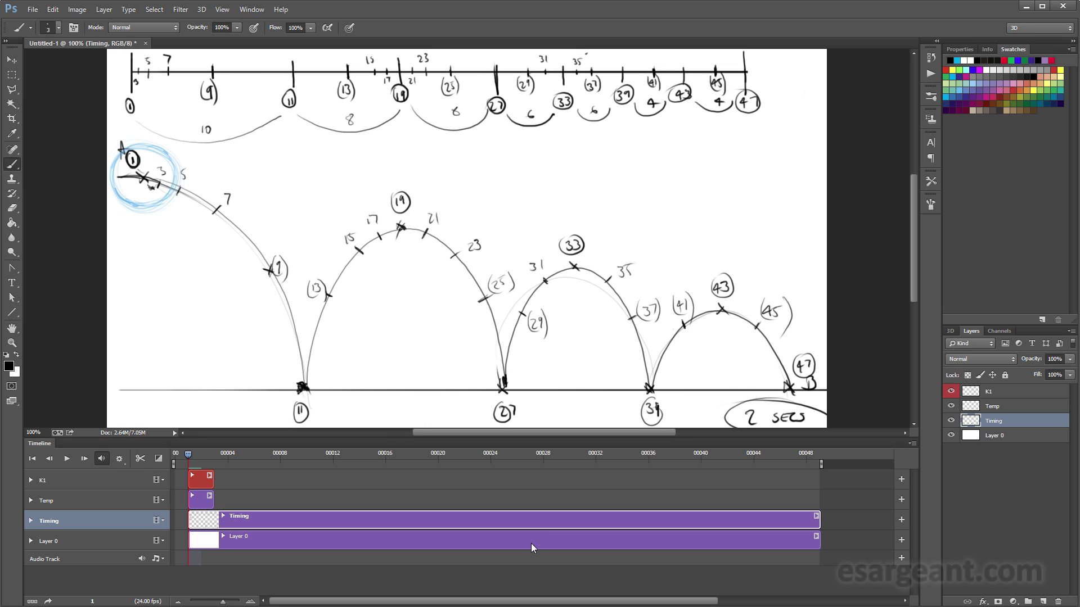
Duplicate the Temp layer in the same document and name the copy K11.
{"action": "left_click", "coordinate": [1015, 396]}
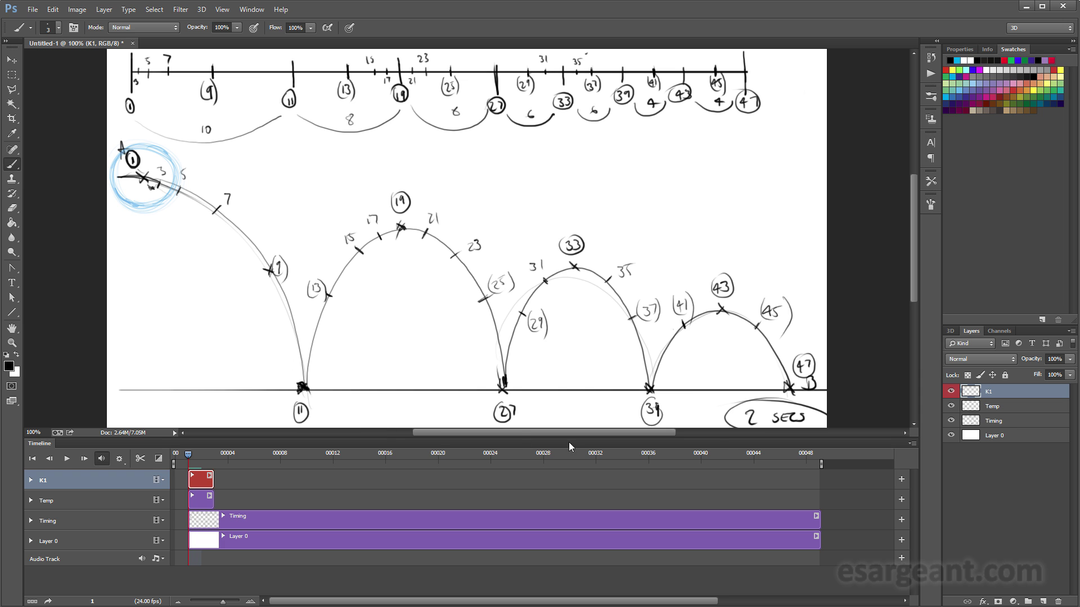
{"action": "right_click", "coordinate": [1017, 407]}
{"action": "left_click", "coordinate": [937, 239]}
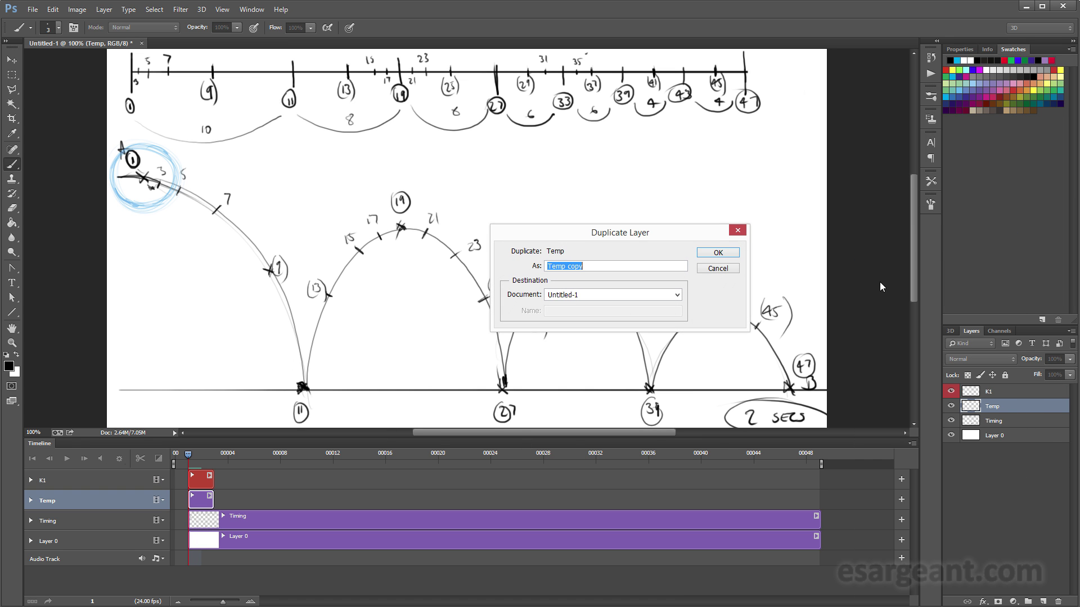
{"action": "type", "text": "K11"}
{"action": "left_click", "coordinate": [718, 252]}
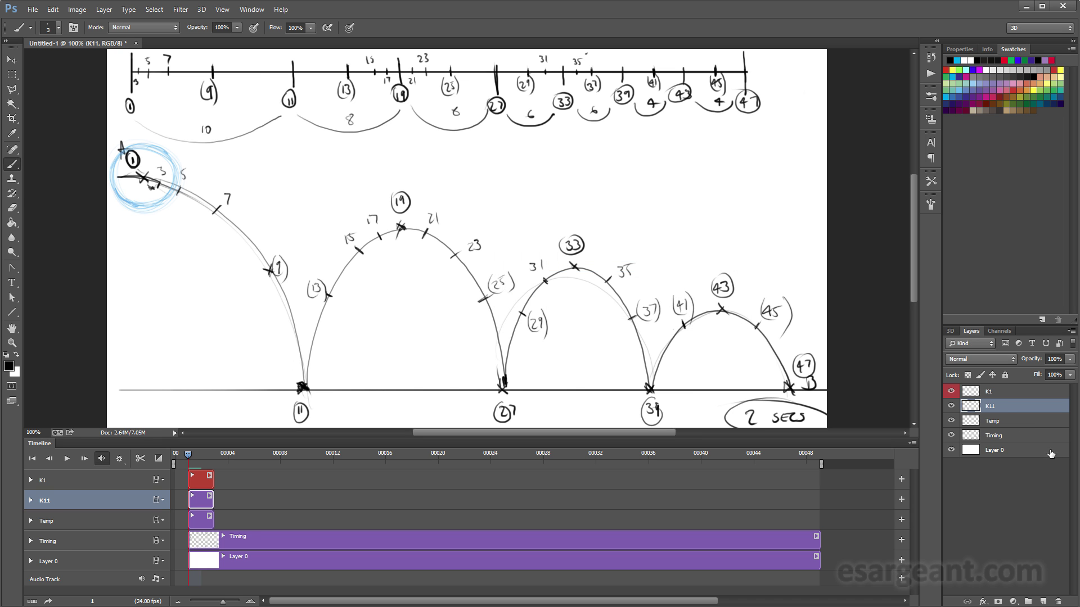
Give the K11 layer a red colour label and place it above K1.
{"action": "right_click", "coordinate": [1003, 407]}
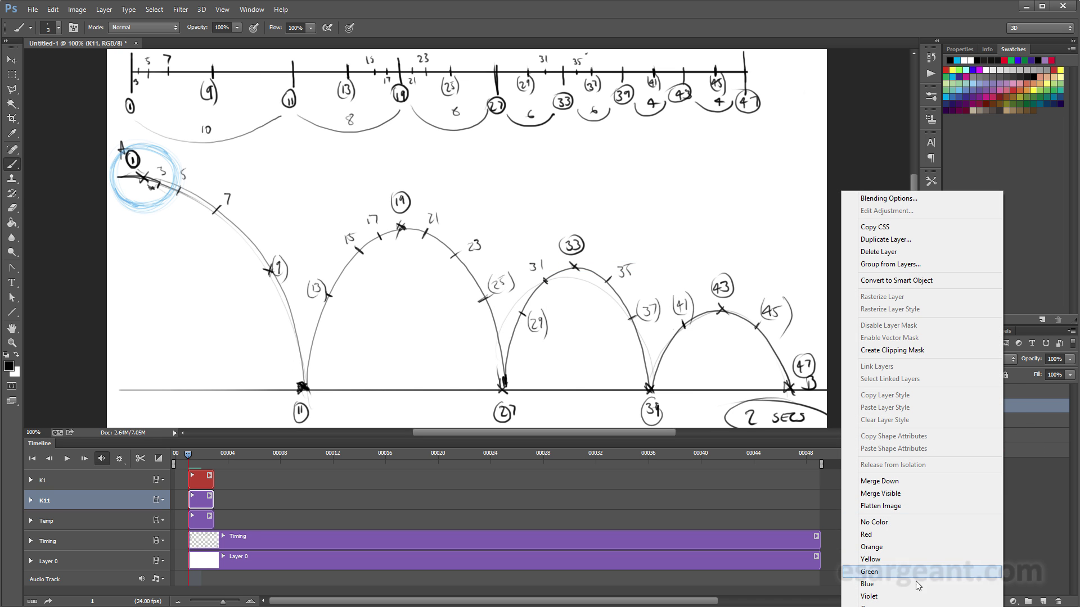
{"action": "left_click", "coordinate": [923, 538]}
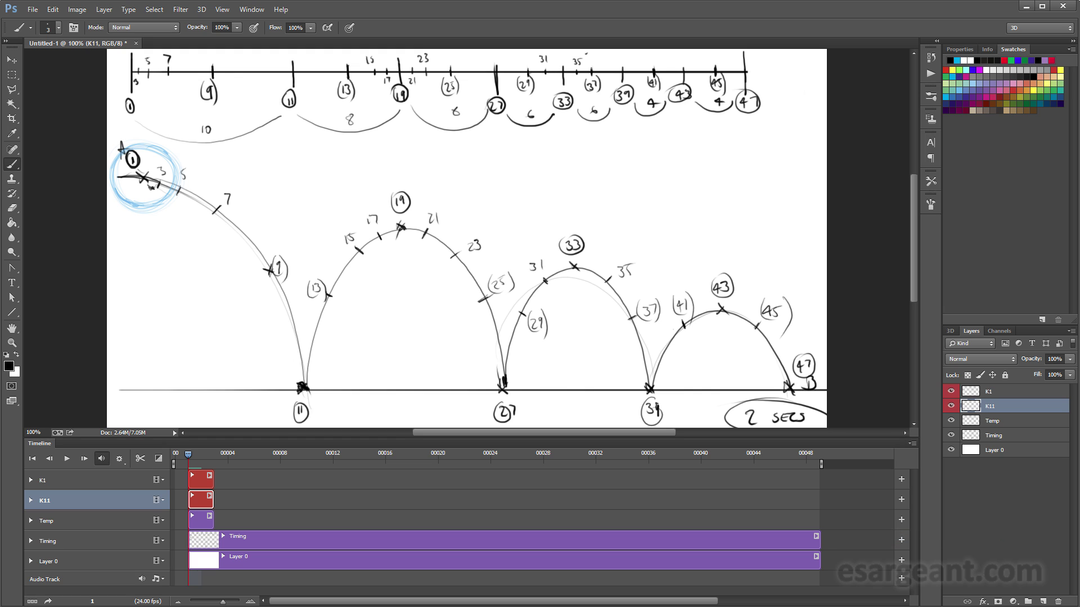
{"action": "left_click_drag", "start_coordinate": [1014, 413], "coordinate": [984, 387]}
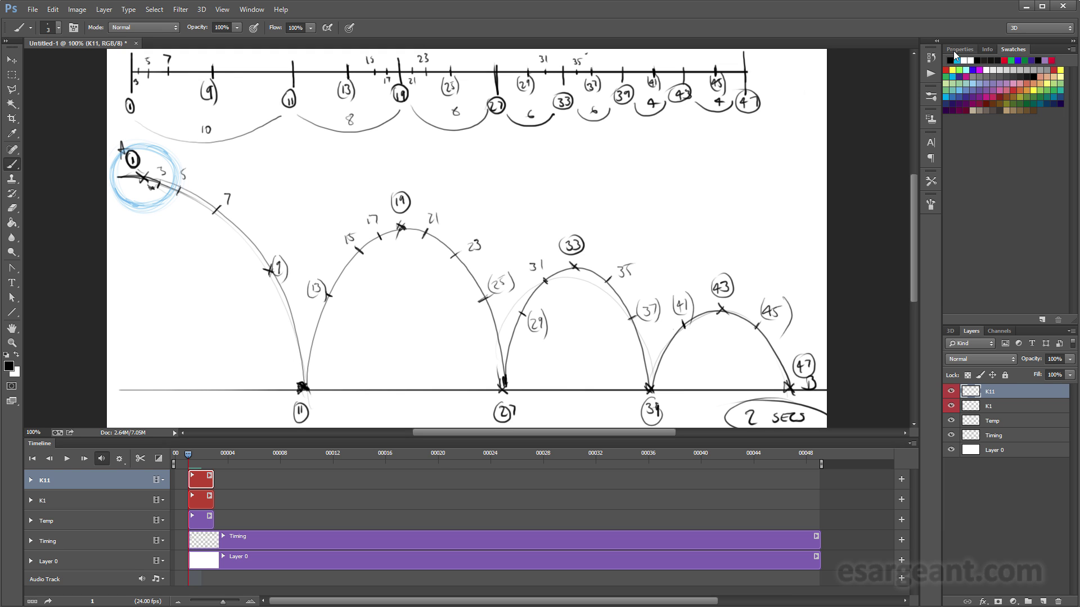
Draw a light blue squashed ball at ground contact 11 on K11 and scale it down to about 90%.
{"action": "left_click", "coordinate": [965, 70]}
{"action": "mouse_move", "coordinate": [353, 372]}
{"action": "left_mouse_down"}
{"action": "mouse_move", "coordinate": [337, 387]}
{"action": "mouse_move", "coordinate": [338, 356]}
{"action": "mouse_move", "coordinate": [267, 357]}
{"action": "left_mouse_up"}
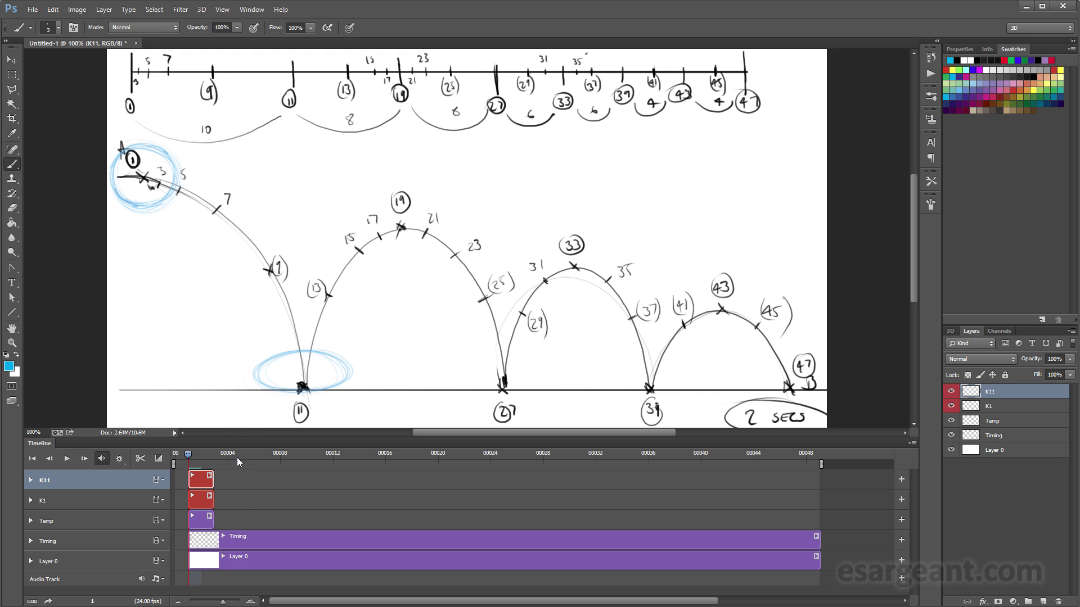
{"action": "key", "text": "ctrl+t"}
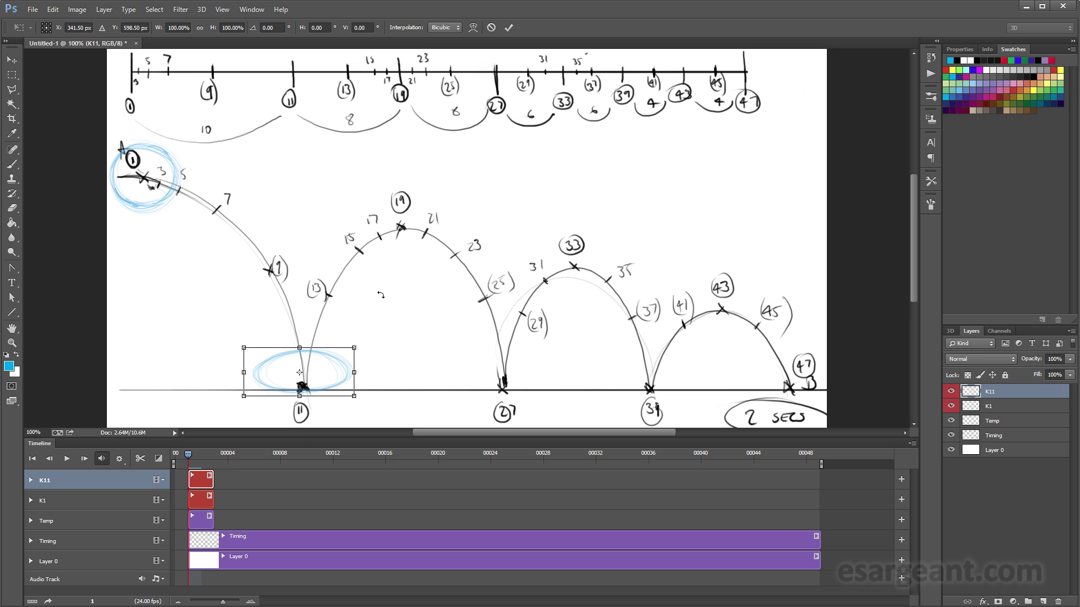
{"action": "left_click_drag", "start_coordinate": [354, 348], "coordinate": [315, 382]}
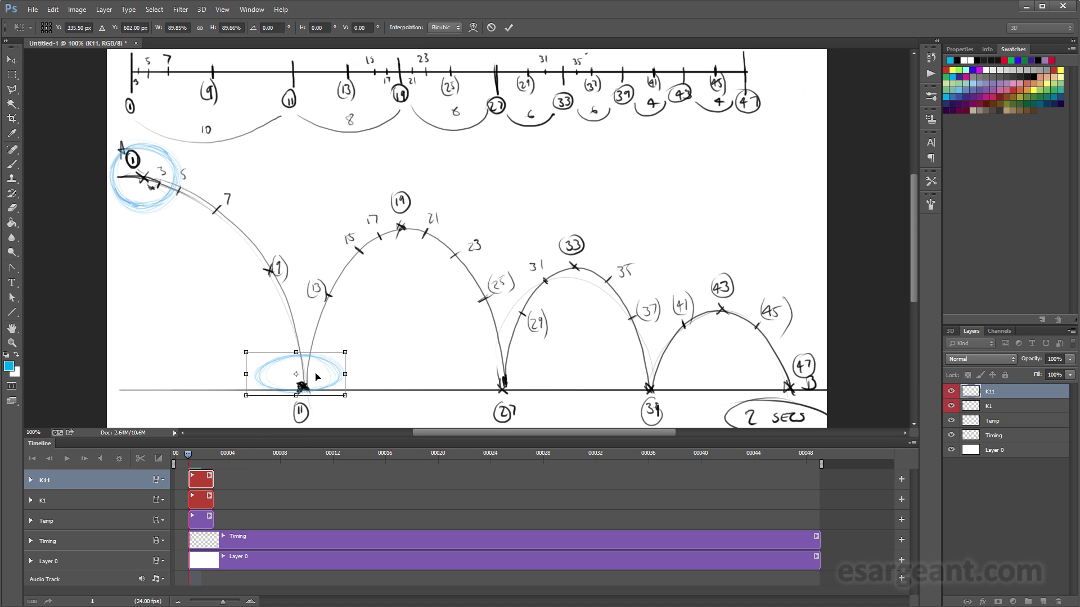
{"action": "key", "text": "Return"}
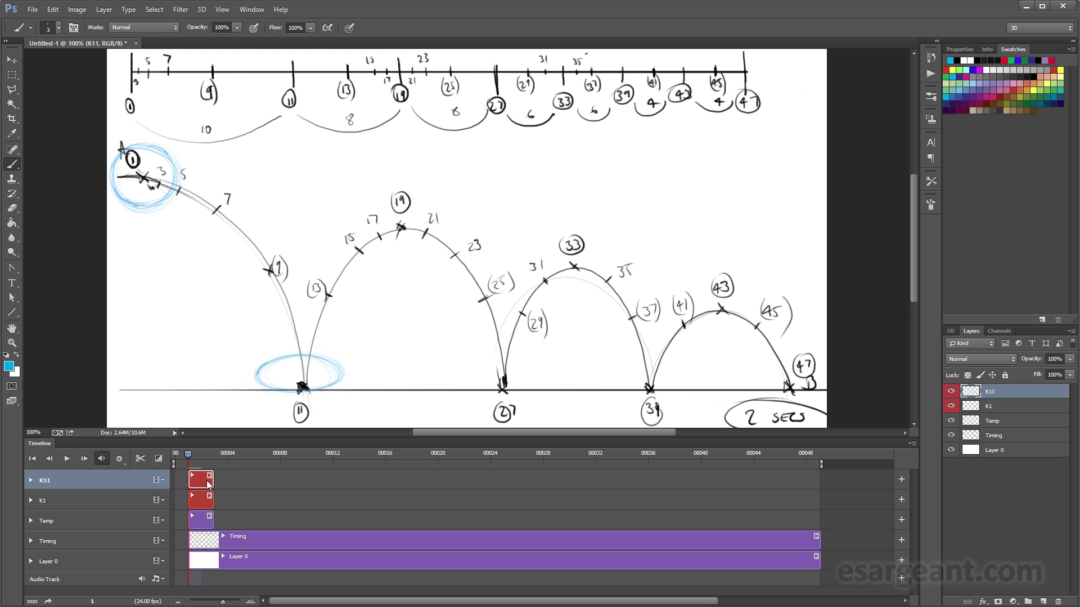
Move the K11 clip along the timeline so it starts at frame 11.
{"action": "left_click_drag", "start_coordinate": [202, 481], "coordinate": [344, 481]}
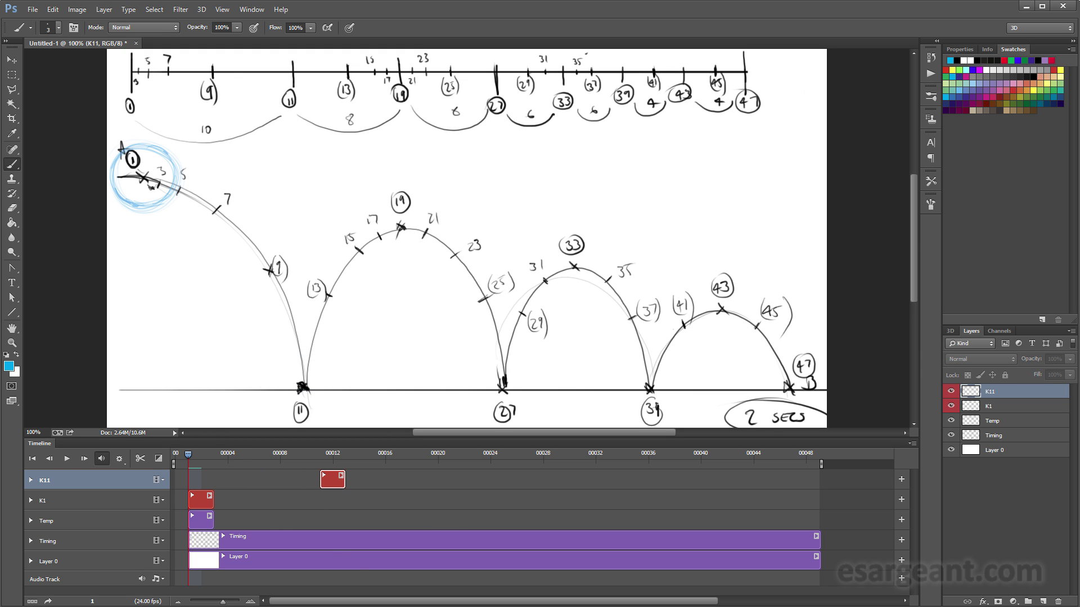
{"action": "left_click_drag", "start_coordinate": [225, 603], "coordinate": [229, 602]}
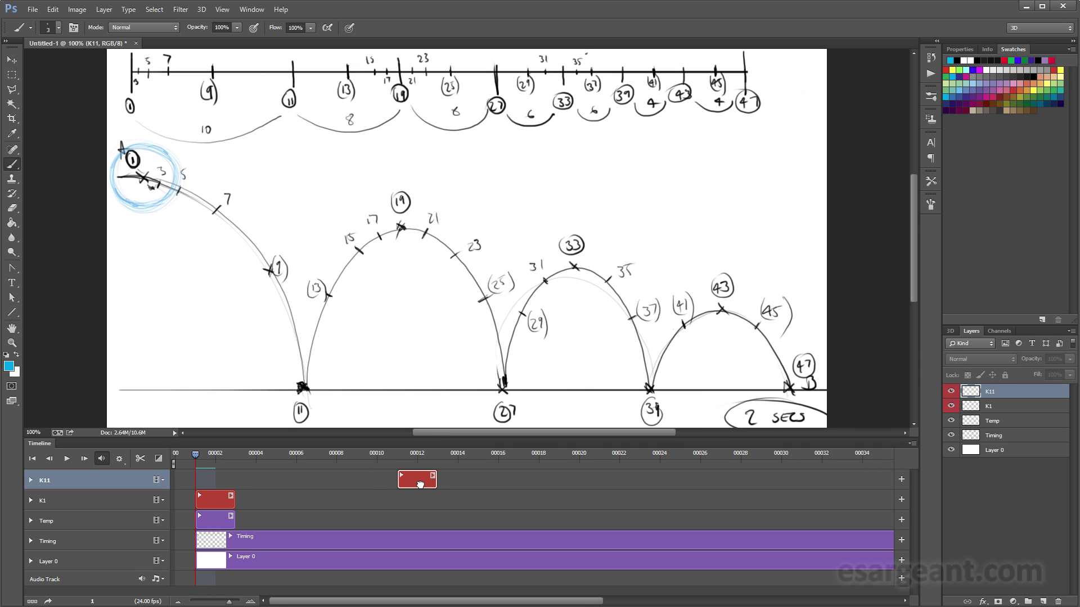
{"action": "left_click_drag", "start_coordinate": [229, 602], "coordinate": [229, 602]}
Compare the ball drawings at frames 1 and 11 by moving the playhead back and forth between them.
{"action": "left_click", "coordinate": [398, 454]}
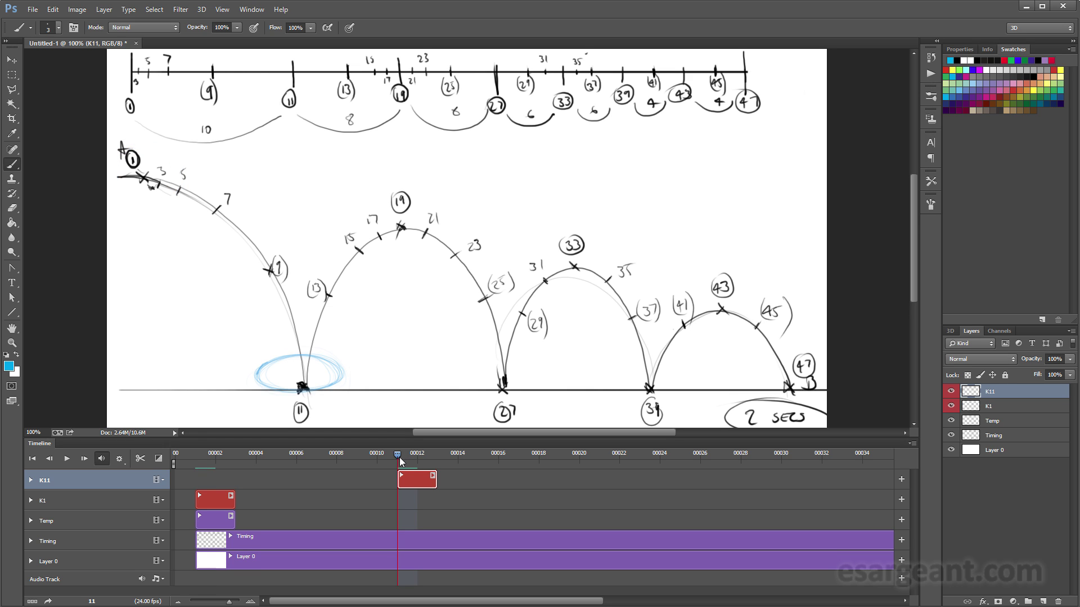
{"action": "left_click", "coordinate": [195, 455]}
{"action": "left_click", "coordinate": [398, 454]}
{"action": "left_click", "coordinate": [195, 455]}
{"action": "left_click", "coordinate": [399, 454]}
{"action": "left_click", "coordinate": [196, 455]}
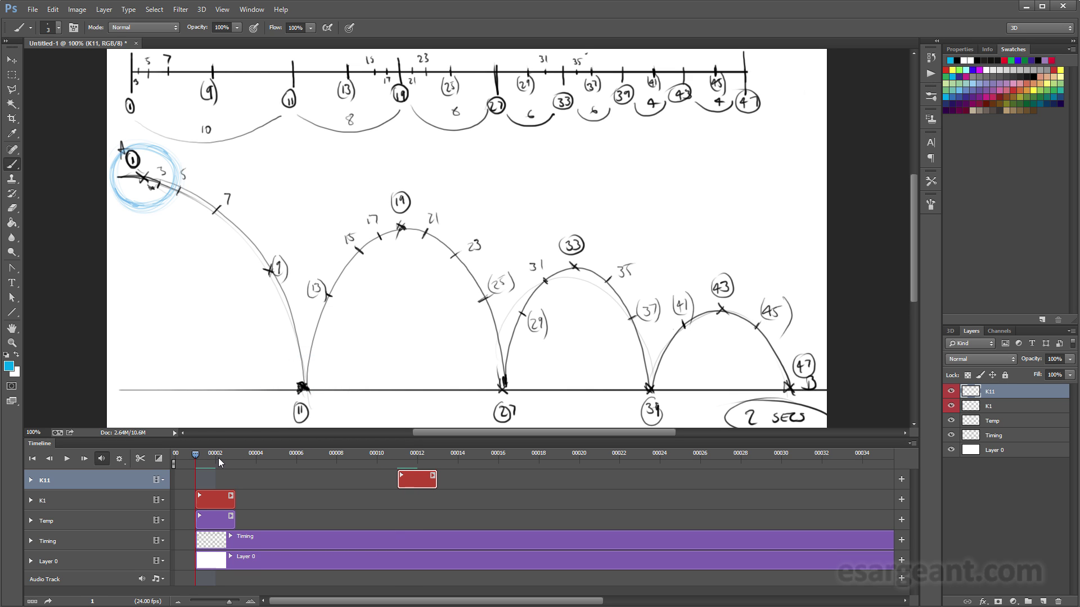
{"action": "left_click", "coordinate": [398, 454]}
{"action": "mouse_move", "coordinate": [212, 452]}
{"action": "left_mouse_down"}
{"action": "mouse_move", "coordinate": [323, 456]}
{"action": "mouse_move", "coordinate": [201, 460]}
{"action": "left_mouse_up"}
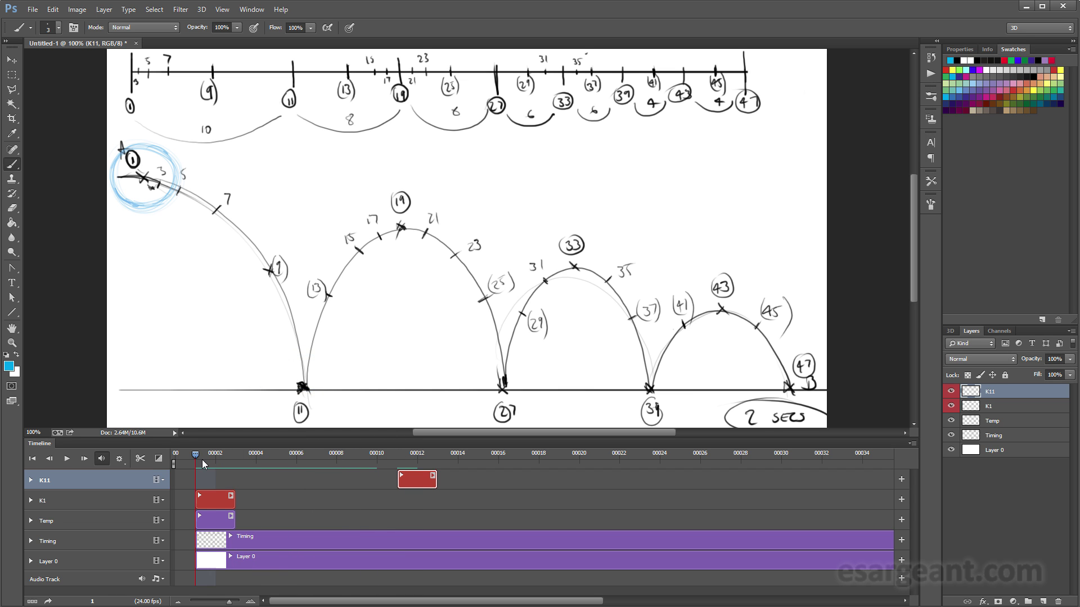
Set the onion skin count to 8 frames before and 8 frames after.
{"action": "left_click", "coordinate": [912, 444]}
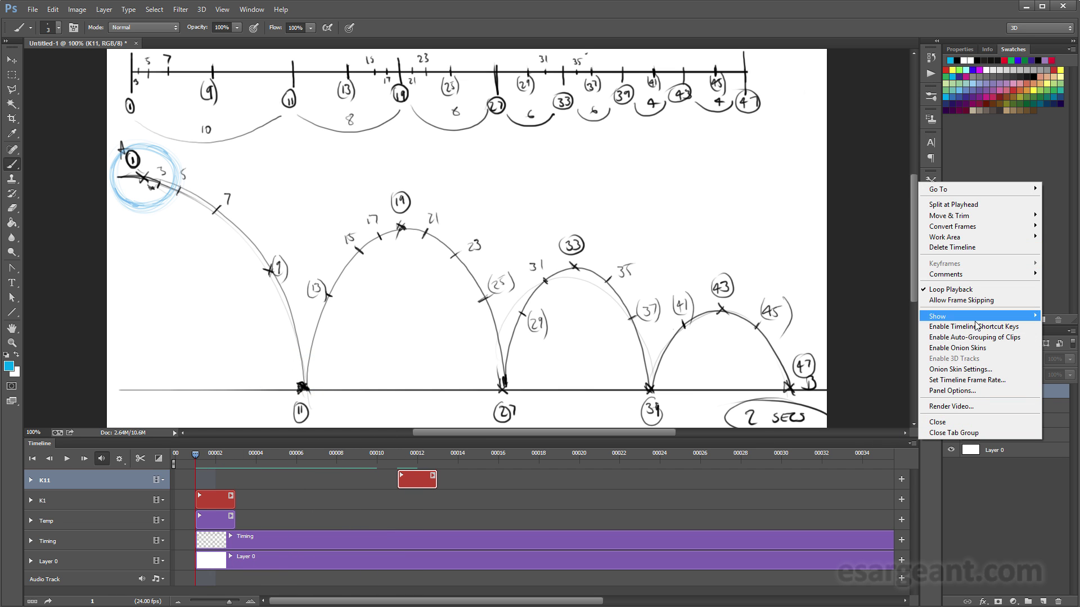
{"action": "left_click", "coordinate": [993, 370]}
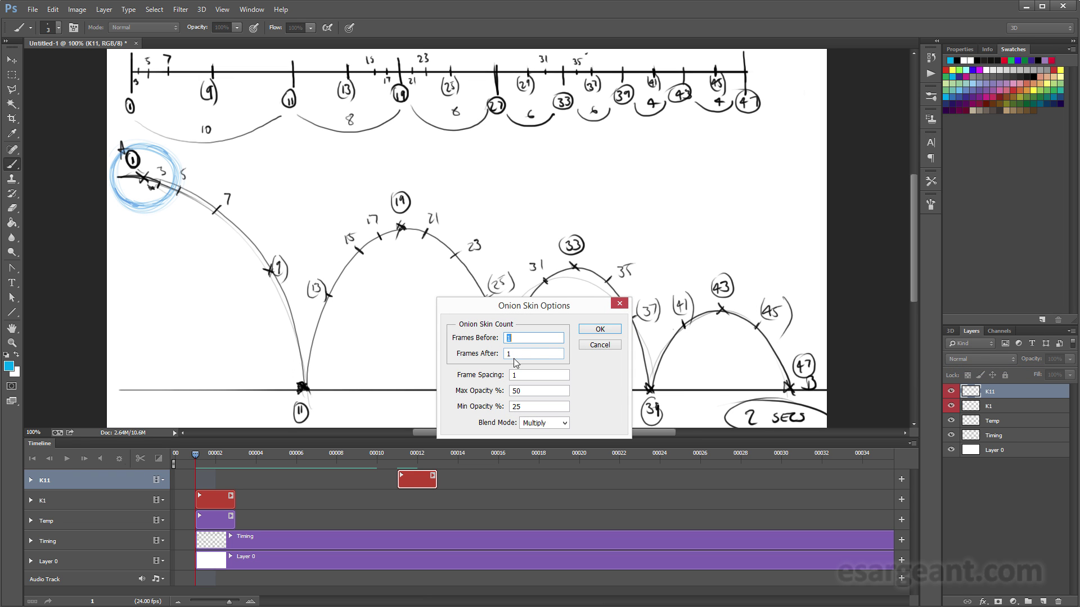
{"action": "left_click_drag", "start_coordinate": [530, 356], "coordinate": [505, 339]}
{"action": "type", "text": "88"}
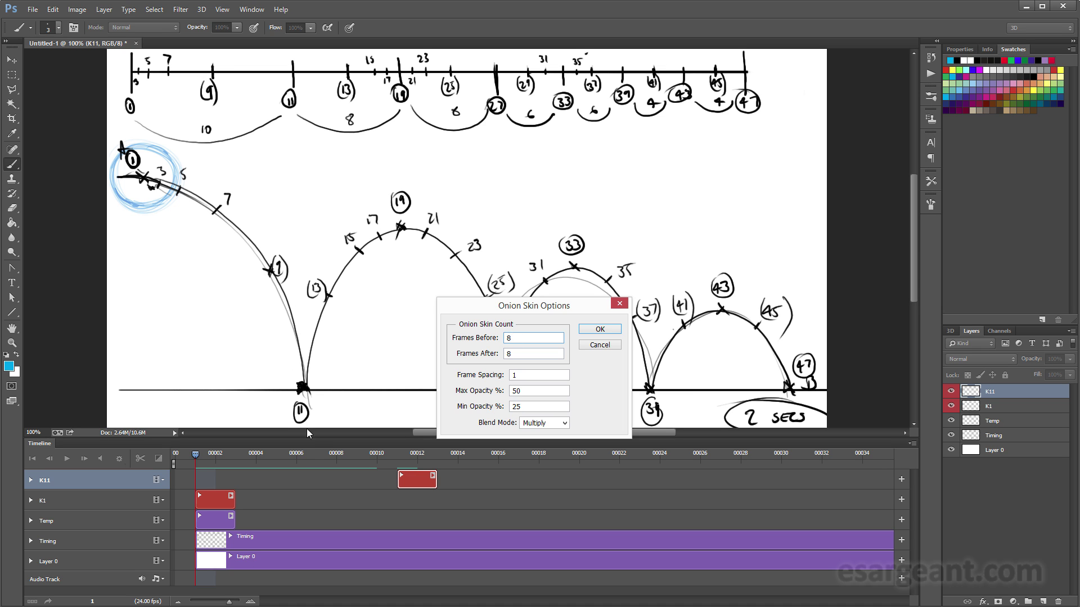
{"action": "left_click", "coordinate": [612, 332]}
Scrub the playhead to frame 7 to check the onion skins of the key drawings around position 9.
{"action": "left_click", "coordinate": [213, 457]}
{"action": "left_click_drag", "start_coordinate": [222, 457], "coordinate": [309, 461]}
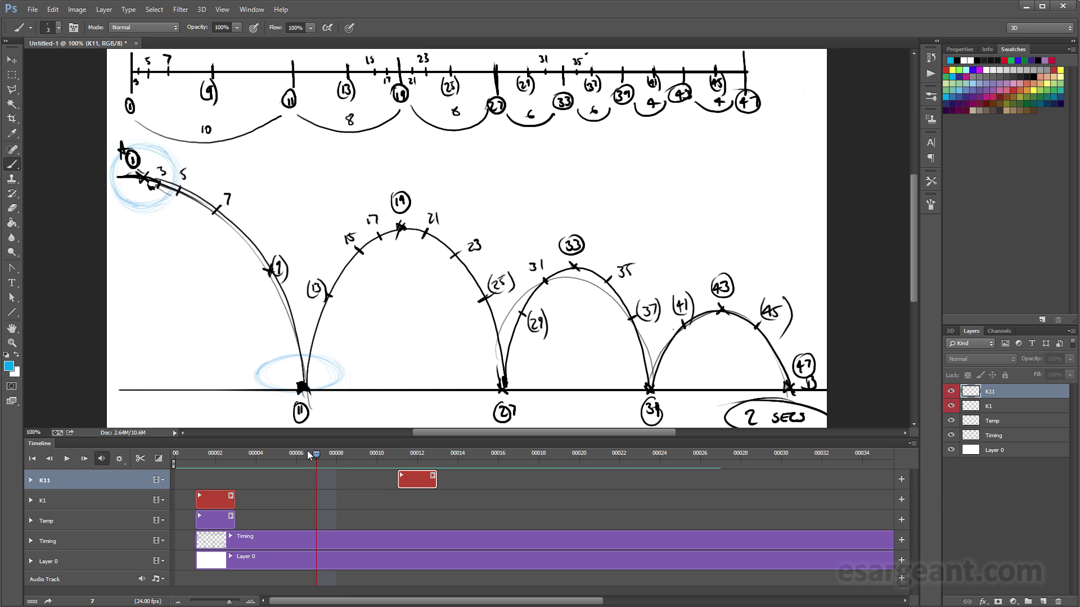
{"action": "left_click_drag", "start_coordinate": [266, 268], "coordinate": [274, 276]}
Duplicate the Temp layer as BD9.
{"action": "right_click", "coordinate": [1019, 422]}
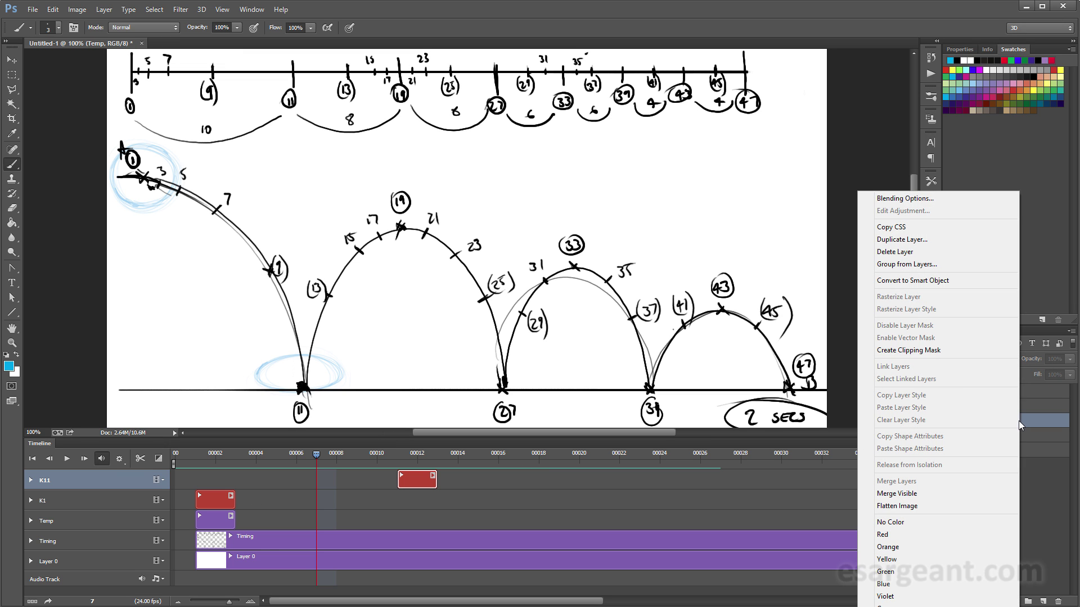
{"action": "left_click", "coordinate": [939, 240]}
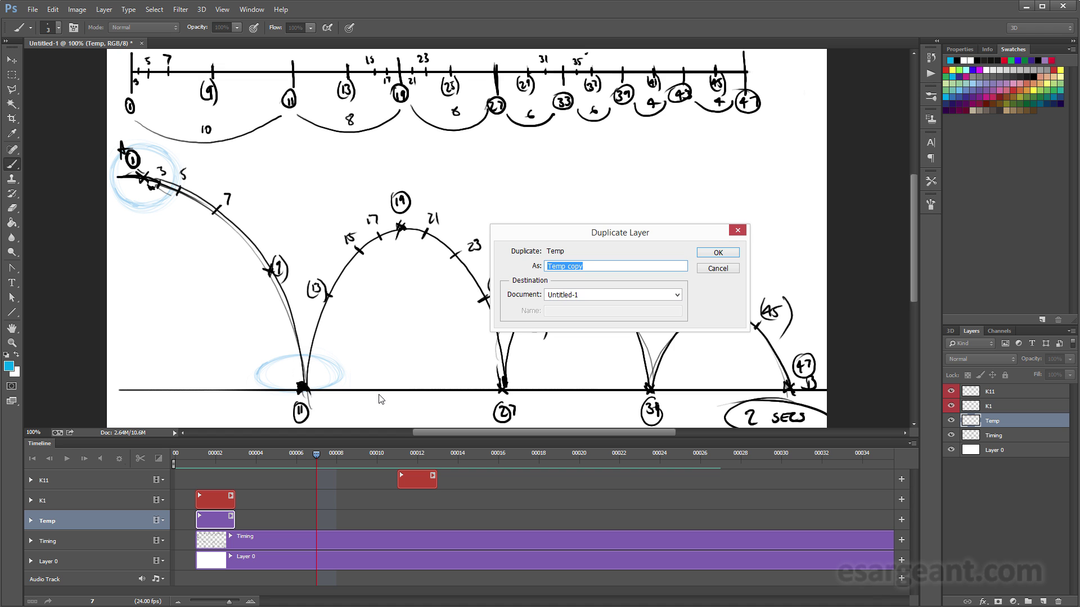
{"action": "type", "text": "BD9"}
{"action": "key", "text": "Return"}
Colour-code the BD9 layer green and place it directly above the K1 layer.
{"action": "right_click", "coordinate": [1006, 425]}
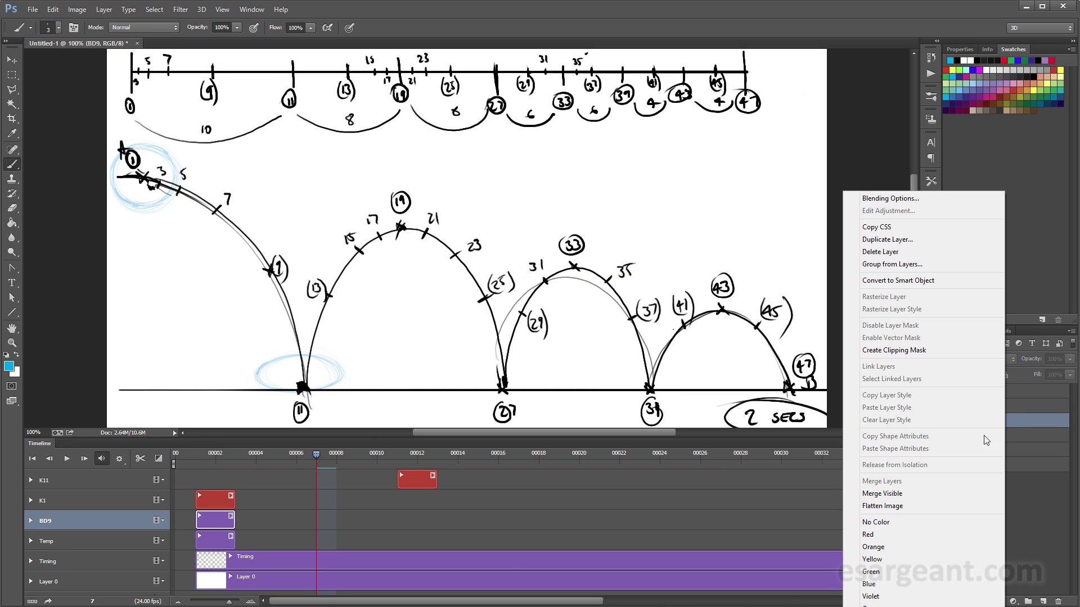
{"action": "left_click", "coordinate": [942, 571]}
{"action": "left_click_drag", "start_coordinate": [1014, 428], "coordinate": [1003, 409]}
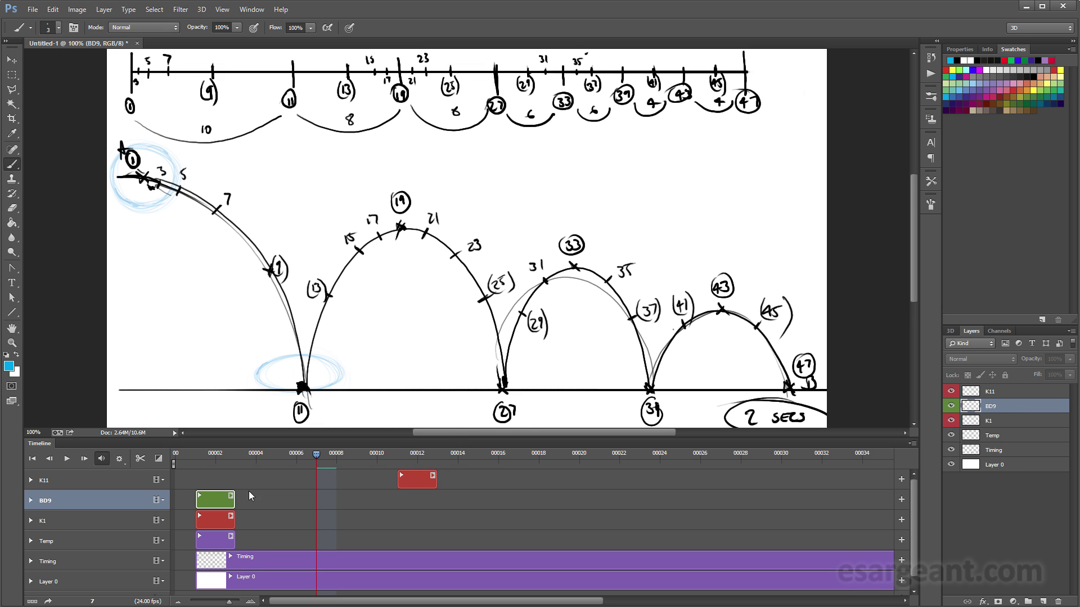
Move the BD9 clip to start at frame 9 and sketch a stretched ball along the arc at position 9.
{"action": "left_click_drag", "start_coordinate": [213, 500], "coordinate": [373, 500]}
{"action": "left_click", "coordinate": [357, 461]}
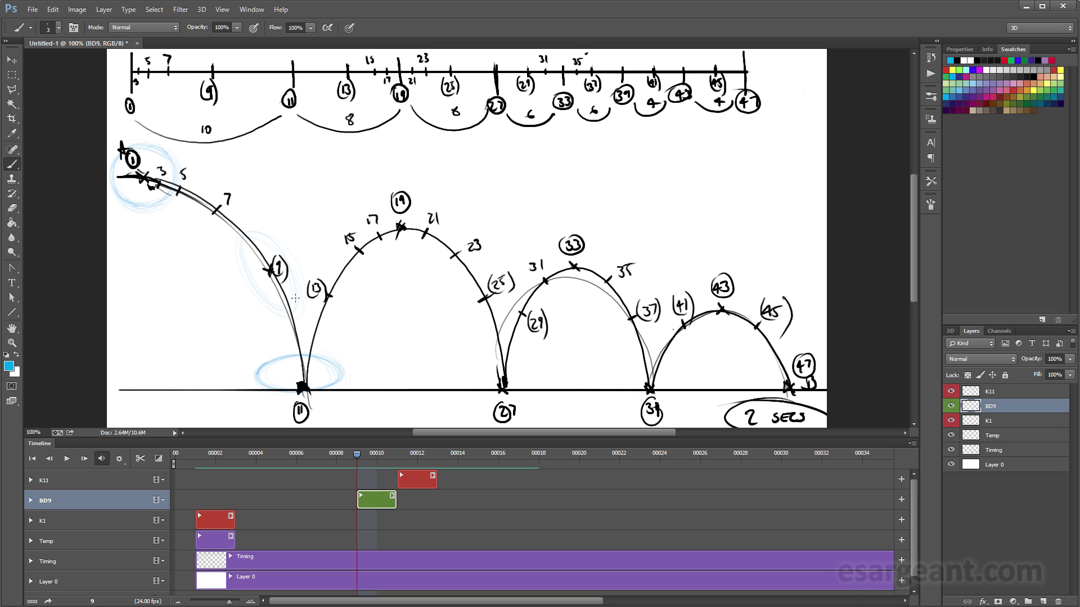
{"action": "mouse_move", "coordinate": [259, 244]}
{"action": "left_mouse_down"}
{"action": "mouse_move", "coordinate": [295, 275]}
{"action": "mouse_move", "coordinate": [292, 311]}
{"action": "left_mouse_up"}
{"action": "left_click_drag", "start_coordinate": [287, 268], "coordinate": [296, 298]}
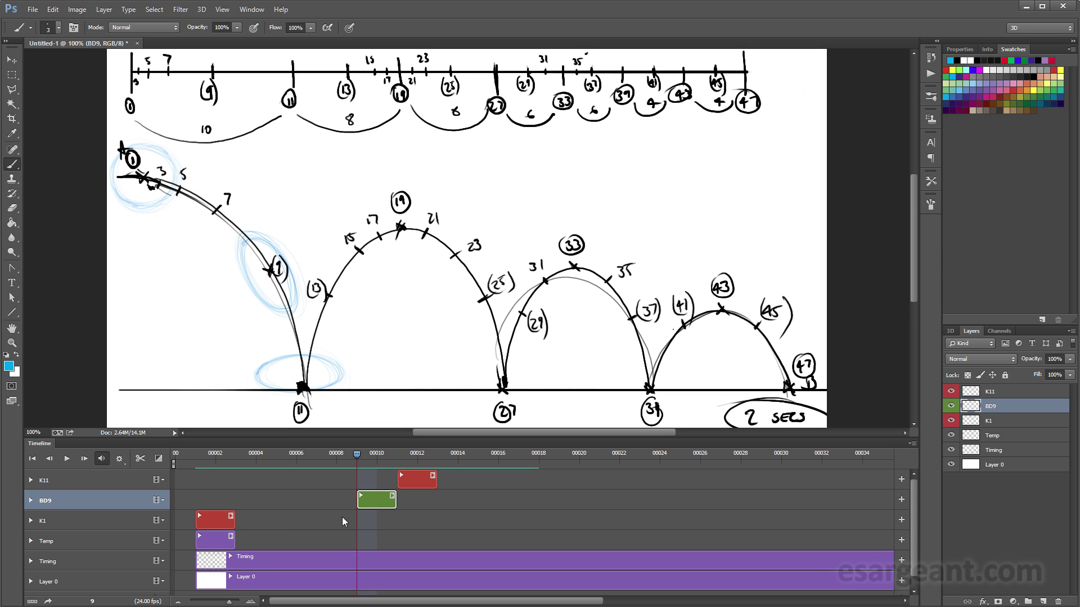
{"action": "left_click_drag", "start_coordinate": [280, 312], "coordinate": [300, 304]}
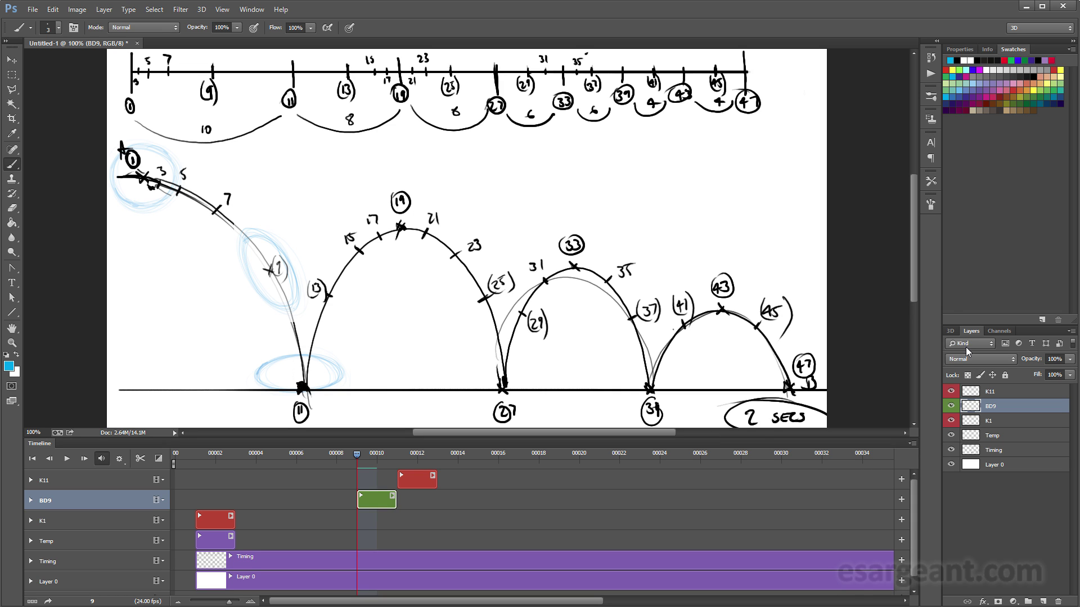
Set the playhead to frame 7 and duplicate the Temp layer as IB7.
{"action": "left_click", "coordinate": [317, 455]}
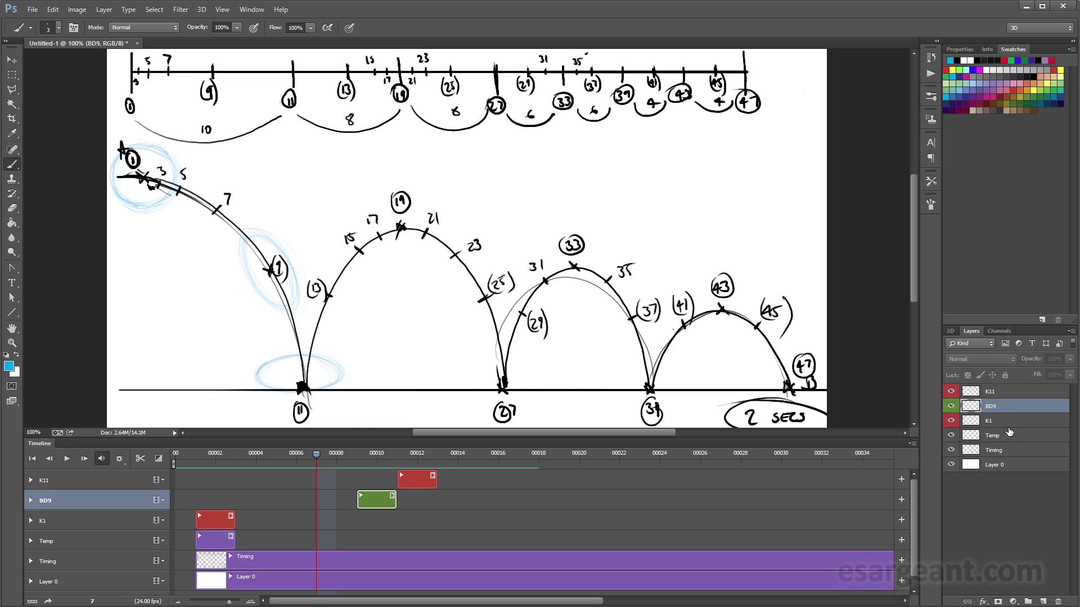
{"action": "right_click", "coordinate": [1012, 436]}
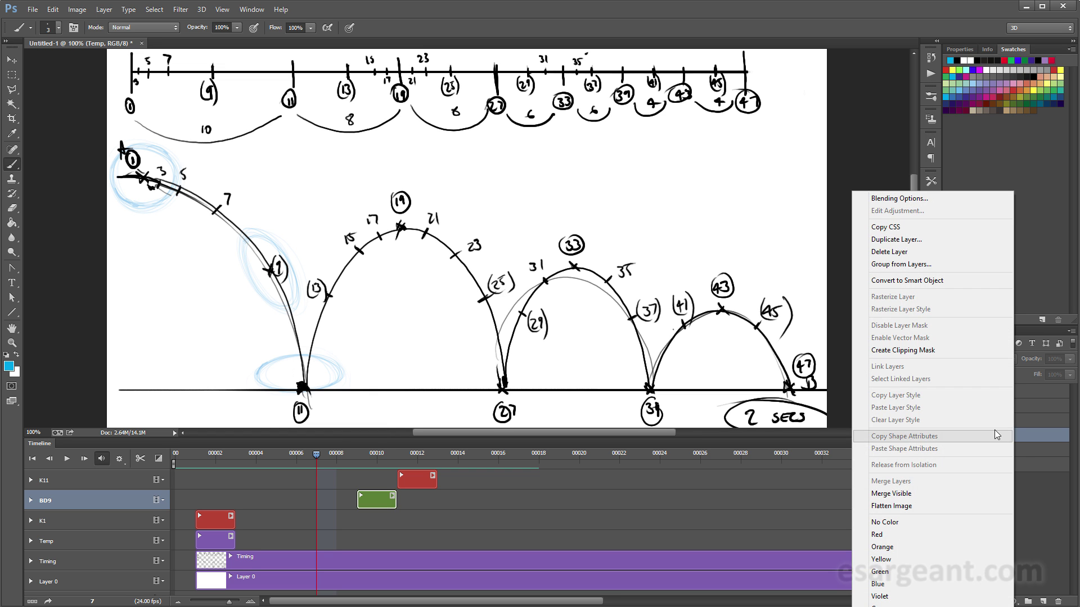
{"action": "left_click", "coordinate": [928, 239]}
{"action": "key", "text": "BackSpace"}
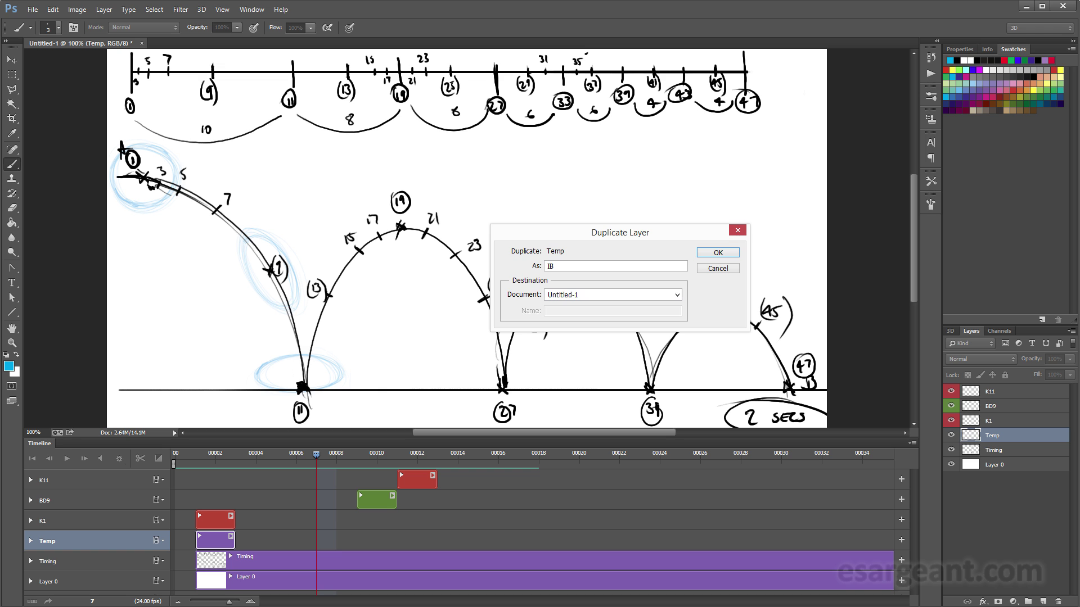
{"action": "key", "text": "Return"}
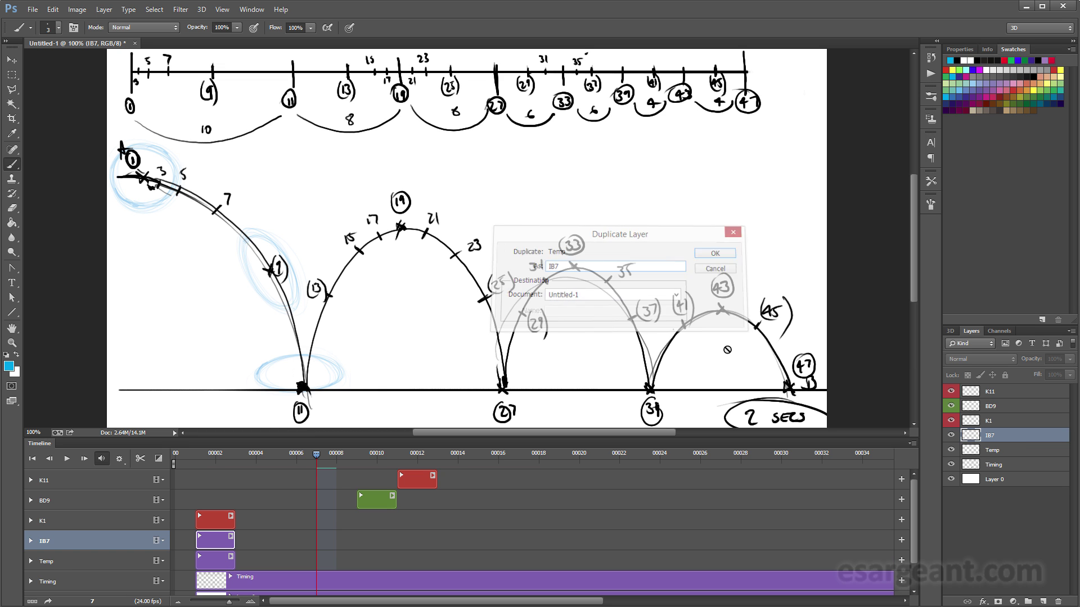
Colour-code the IB7 layer blue and place it between the BD9 and K1 layers.
{"action": "right_click", "coordinate": [998, 438]}
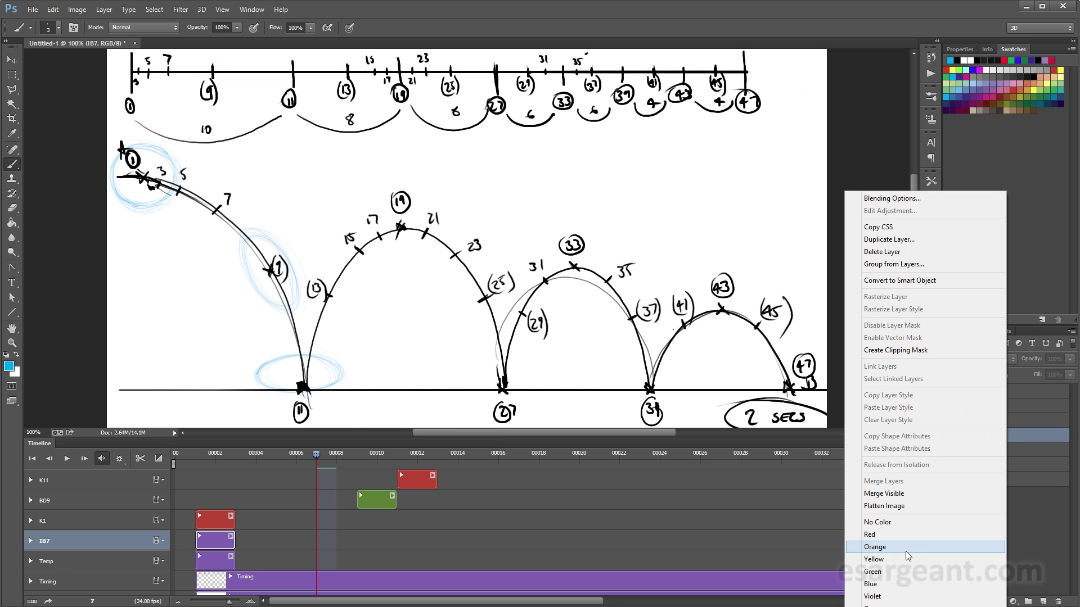
{"action": "left_click", "coordinate": [896, 584]}
{"action": "left_click_drag", "start_coordinate": [1012, 440], "coordinate": [1019, 421]}
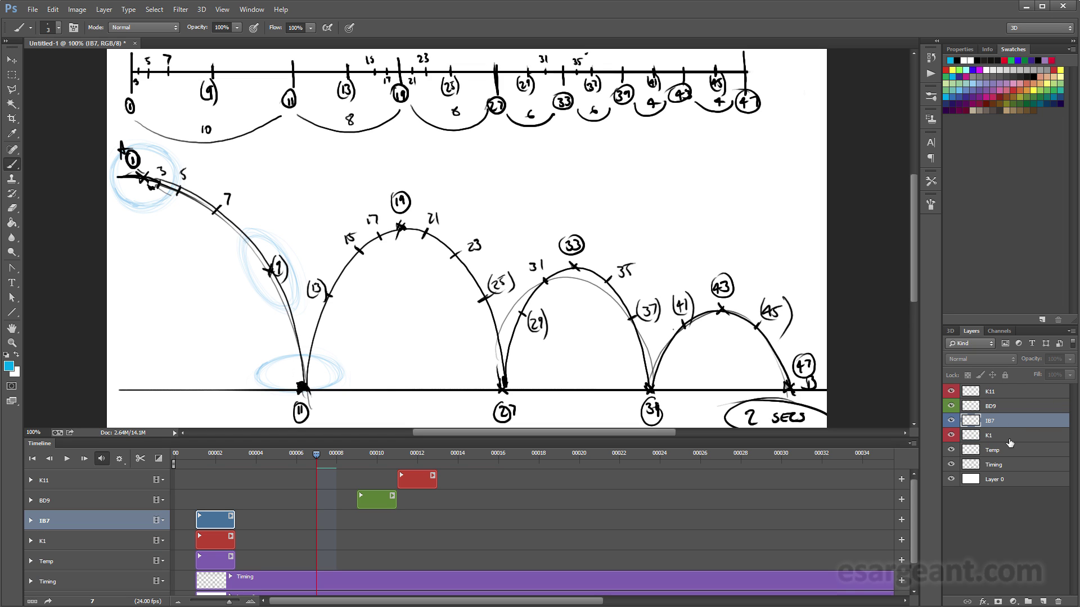
Move the IB7 clip to start at frame 7 and sketch a slightly stretched ball on the arc at position 7.
{"action": "left_click_drag", "start_coordinate": [225, 520], "coordinate": [345, 520]}
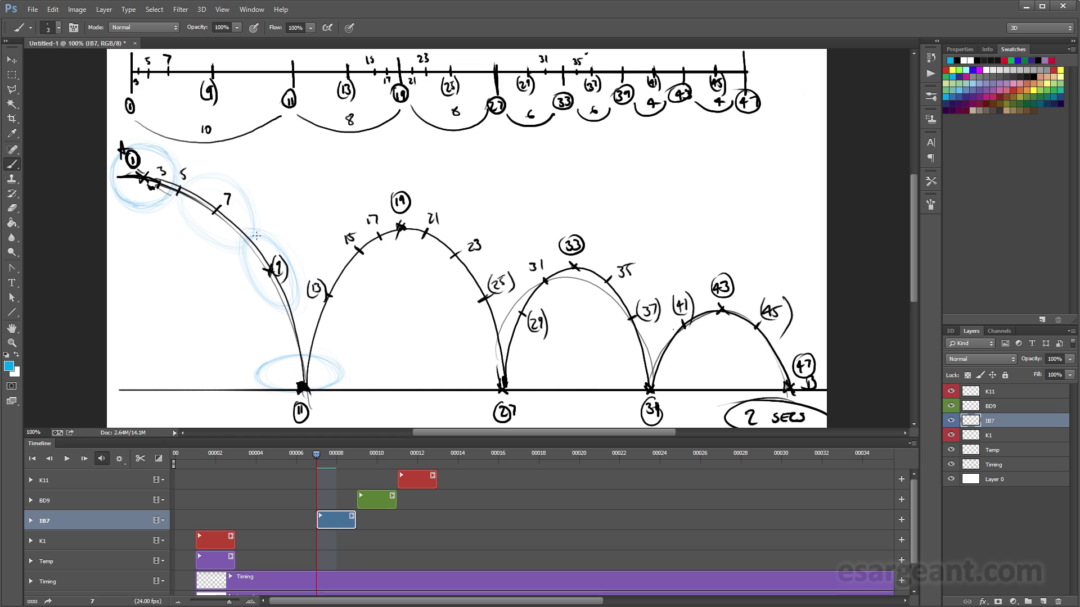
{"action": "left_click_drag", "start_coordinate": [257, 224], "coordinate": [245, 239]}
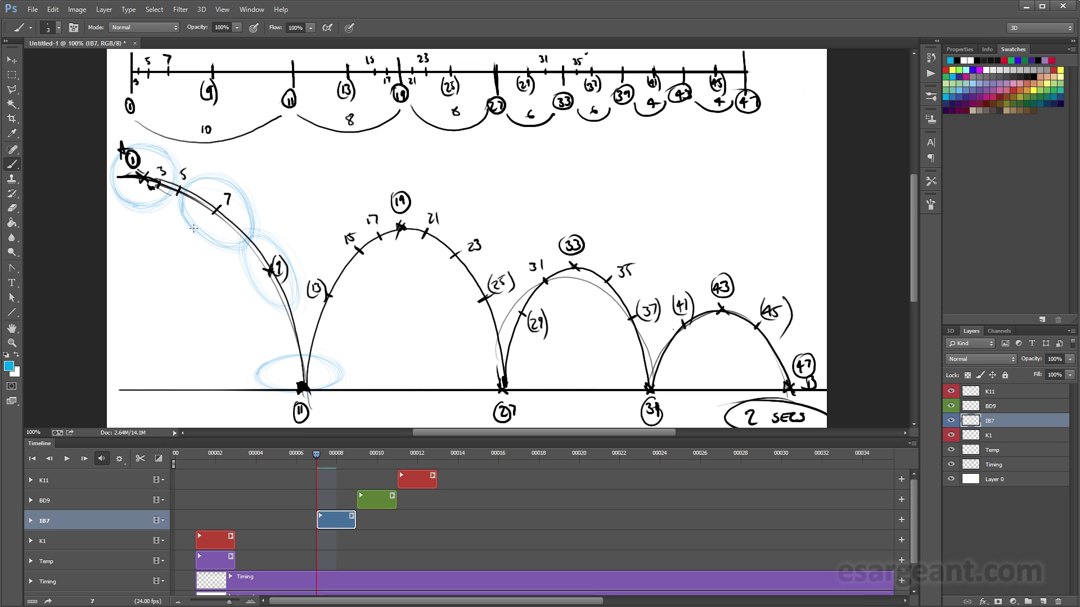
{"action": "left_click_drag", "start_coordinate": [211, 245], "coordinate": [231, 248]}
Scale the IB7 ball drawing down to about 92% around its centre.
{"action": "key", "text": "ctrl+t"}
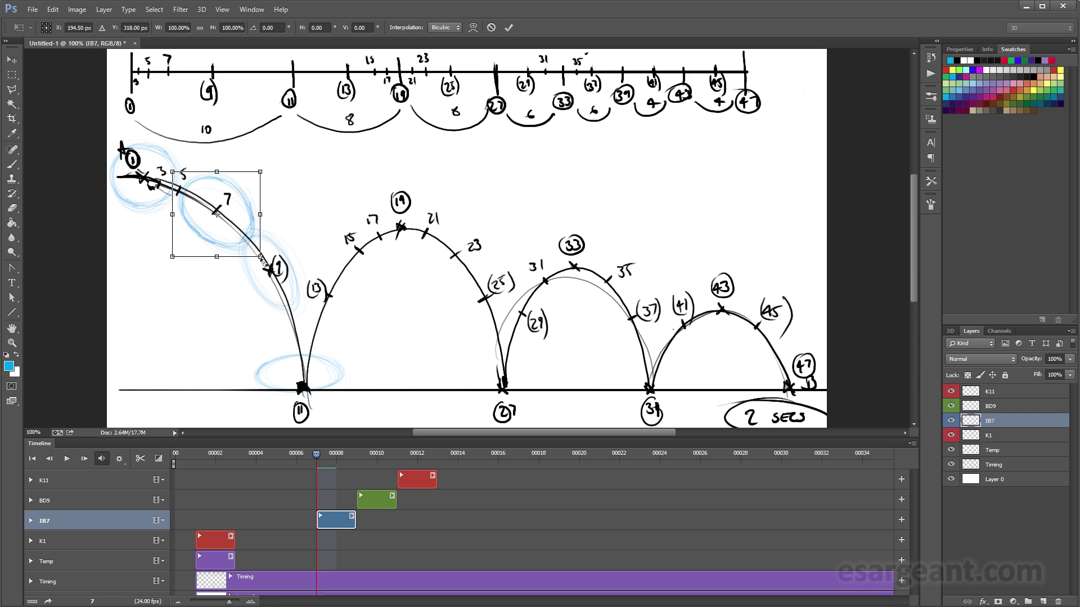
{"action": "left_click_drag", "start_coordinate": [261, 258], "coordinate": [259, 255]}
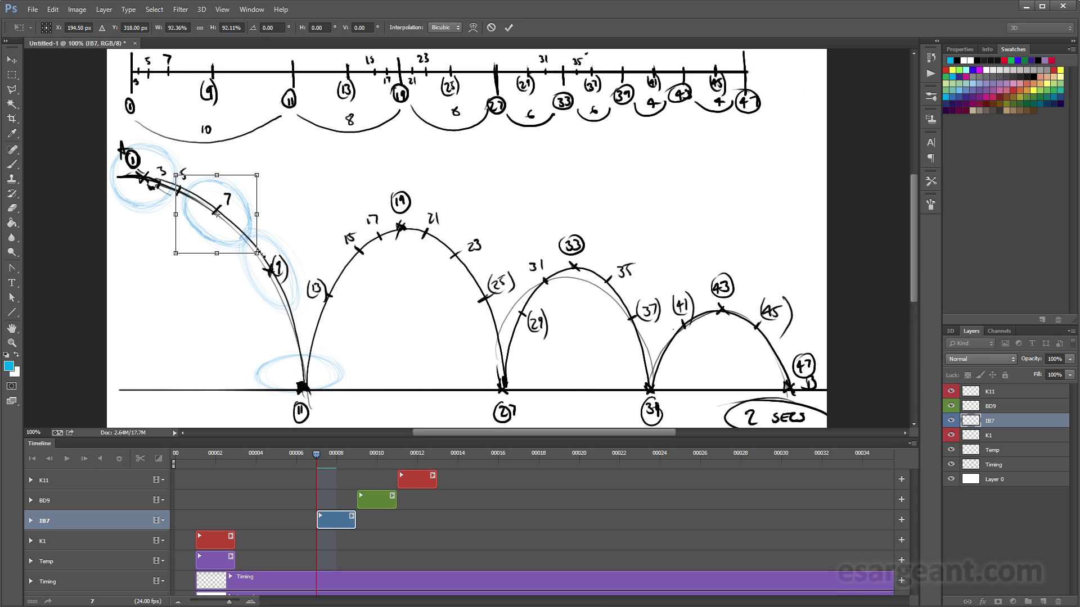
{"action": "key", "text": "Return"}
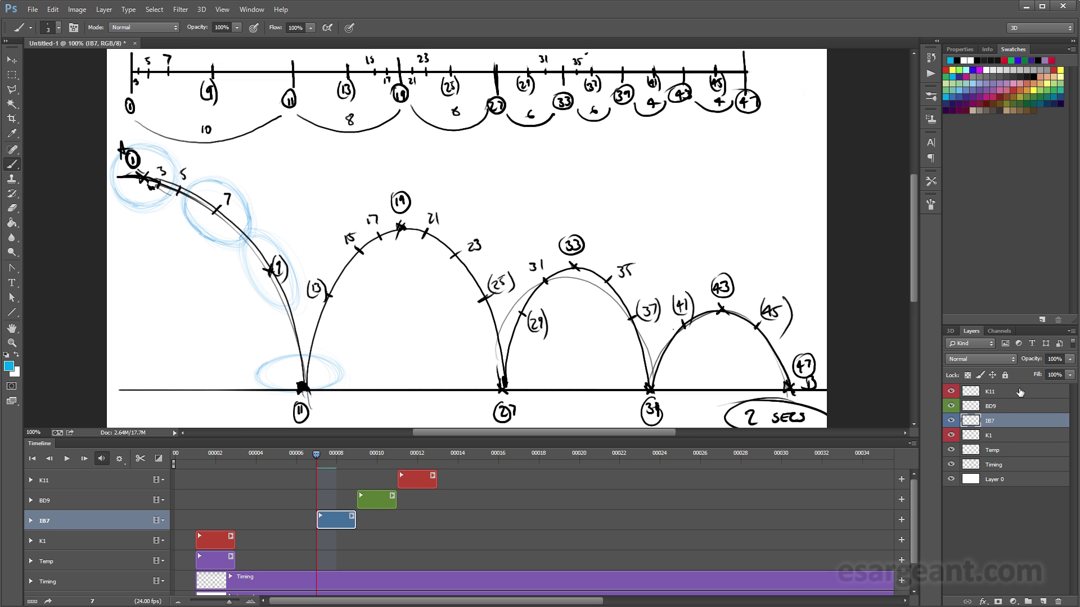
Duplicate the K1 layer as IB5.
{"action": "left_click", "coordinate": [1011, 436]}
{"action": "right_click", "coordinate": [1005, 437]}
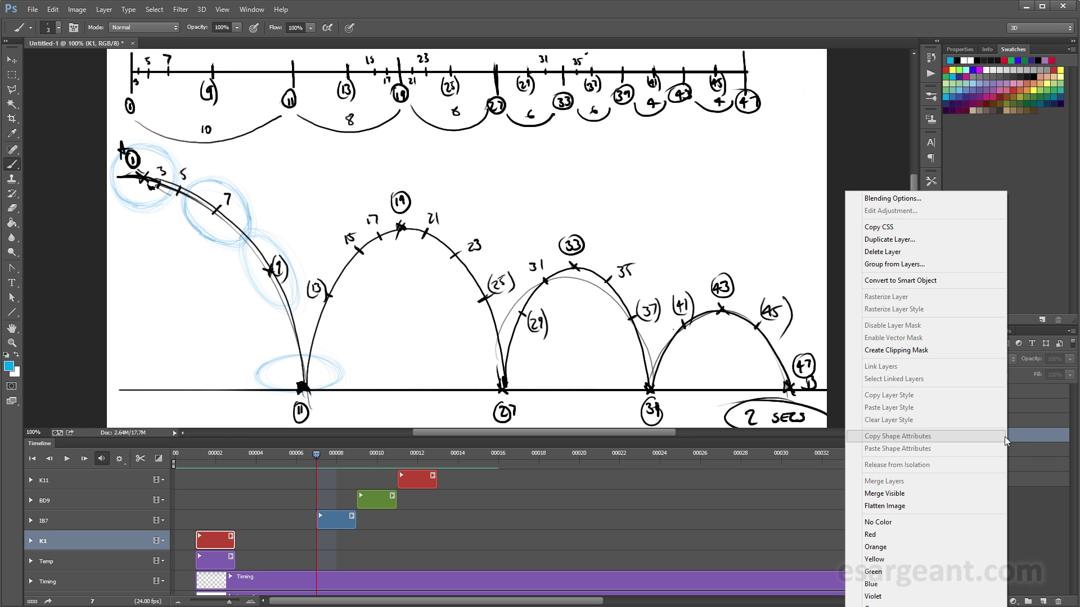
{"action": "left_click", "coordinate": [919, 241]}
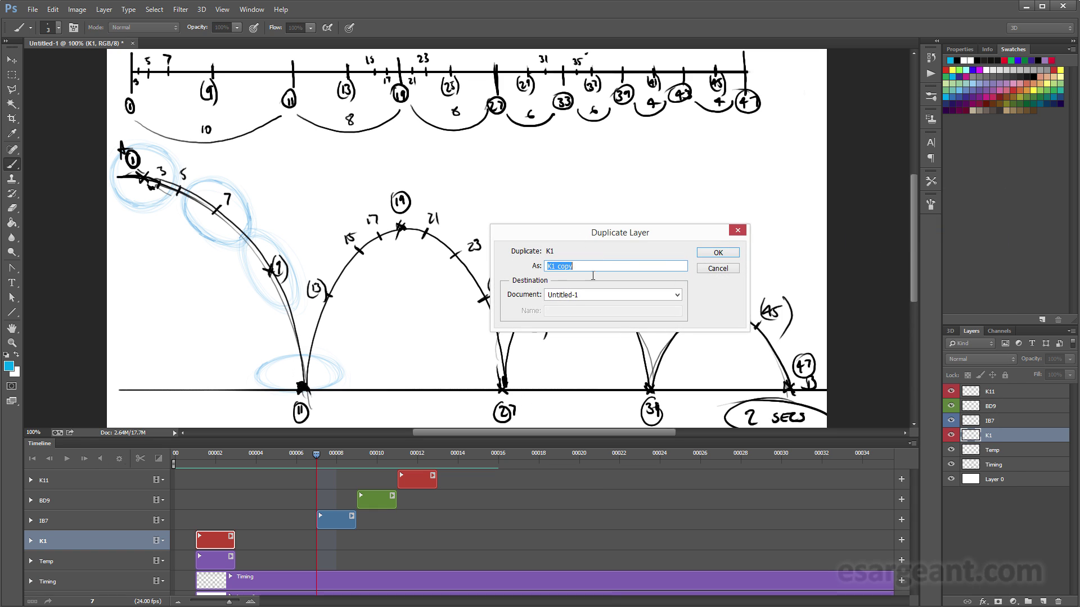
{"action": "key", "text": "BackSpace"}
{"action": "type", "text": "IB5"}
{"action": "left_click", "coordinate": [725, 254]}
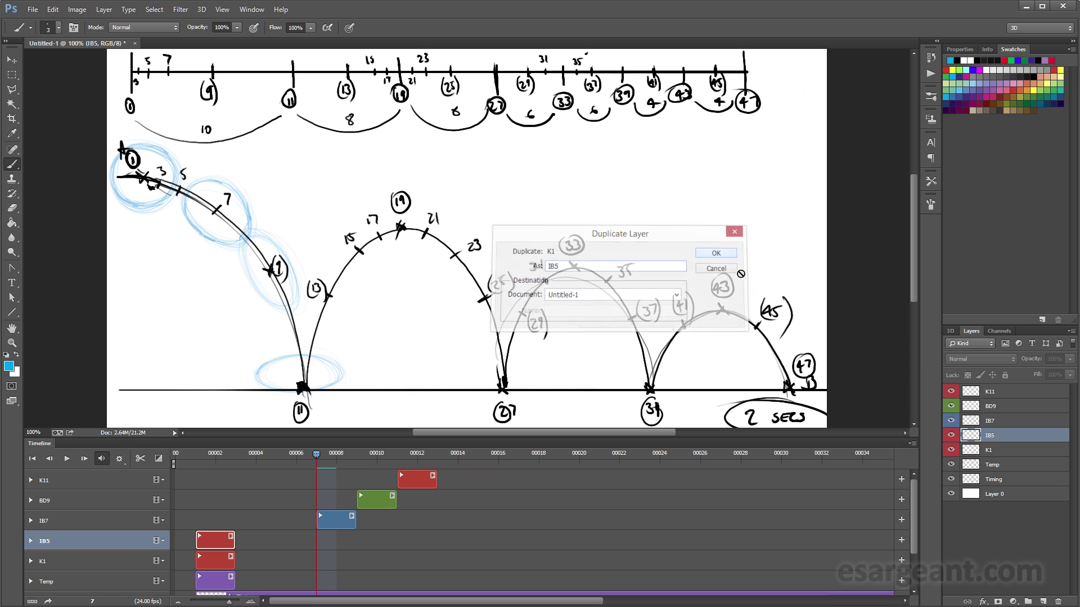
Colour-code the IB5 layer blue and move its clip to start at frame 5.
{"action": "right_click", "coordinate": [1010, 442]}
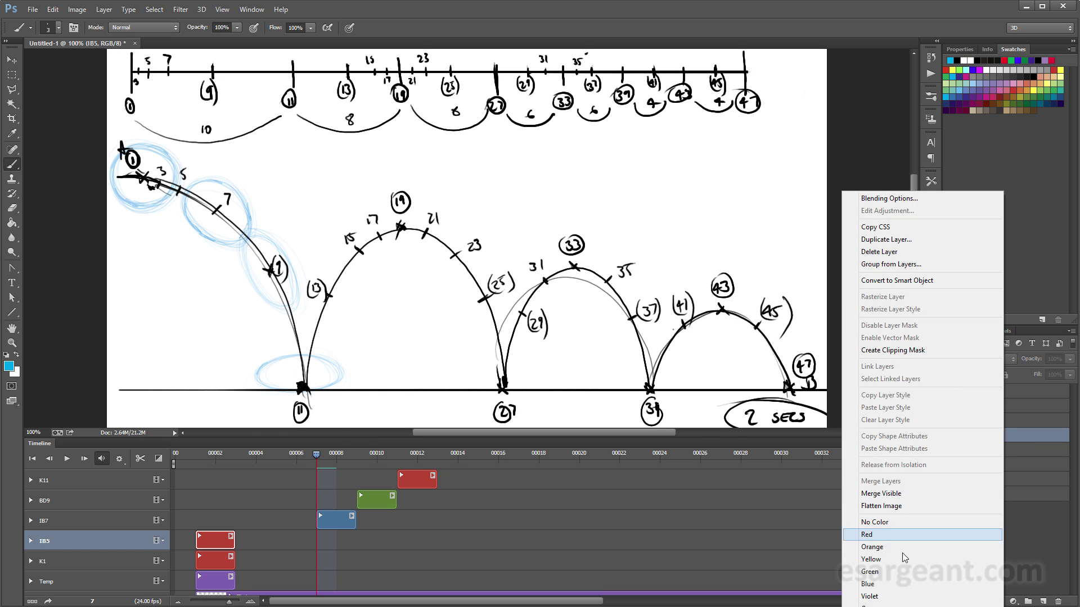
{"action": "left_click", "coordinate": [903, 584]}
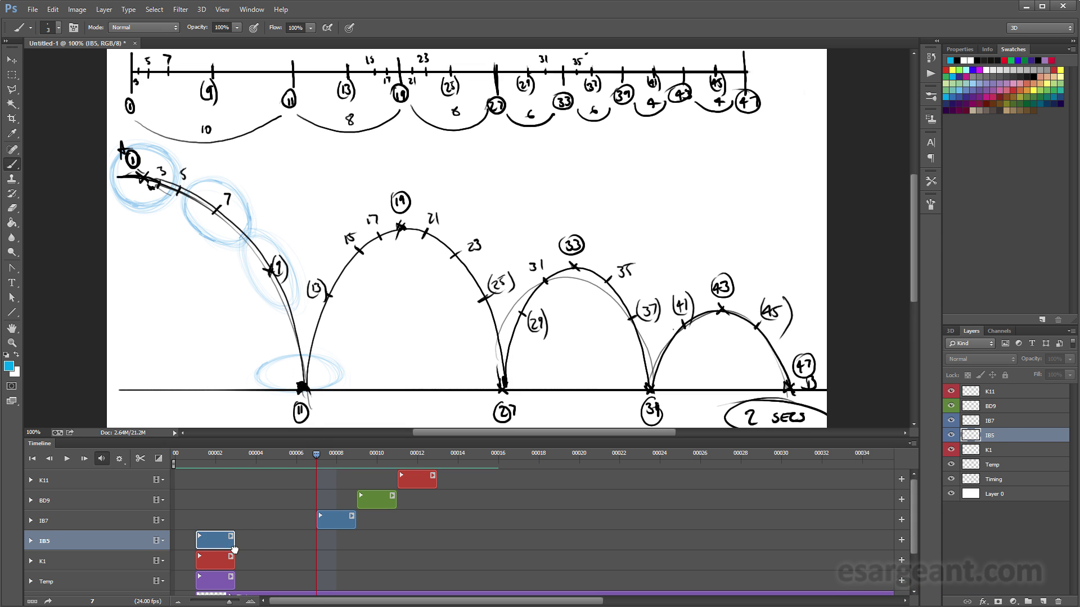
{"action": "left_click_drag", "start_coordinate": [234, 548], "coordinate": [315, 548]}
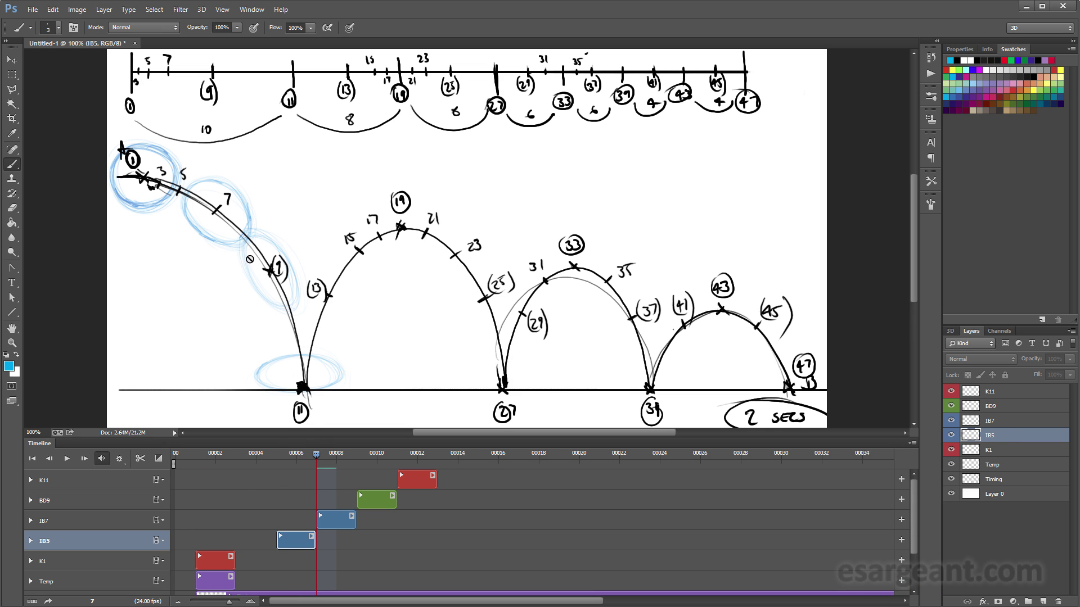
Position the IB5 ball on the arc at mark 5 with the playhead at frame 5.
{"action": "left_click_drag", "start_coordinate": [176, 181], "coordinate": [205, 201]}
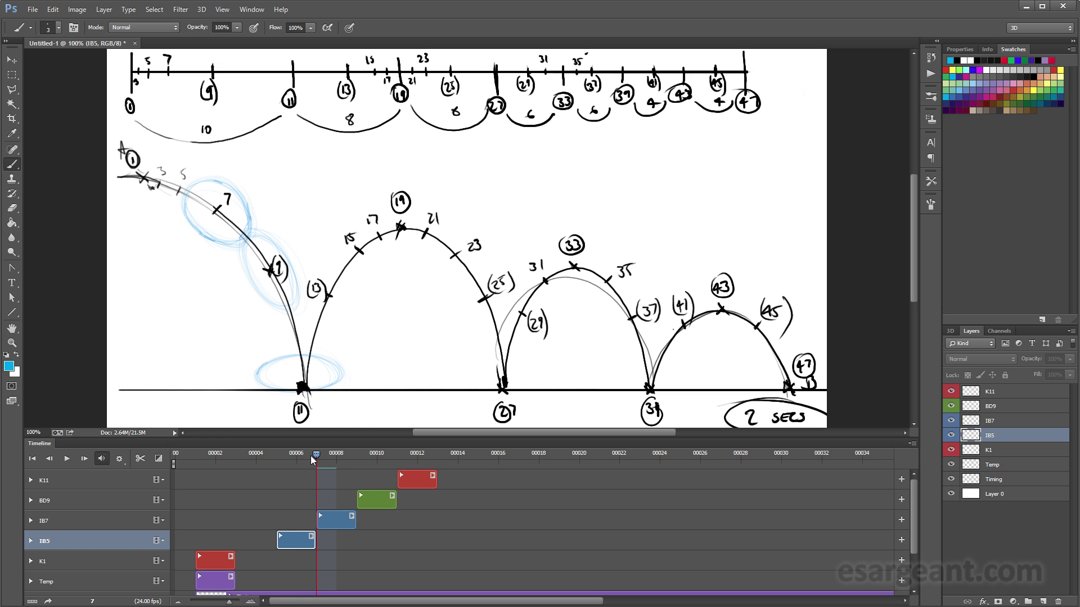
{"action": "left_click_drag", "start_coordinate": [310, 456], "coordinate": [271, 454]}
{"action": "left_click_drag", "start_coordinate": [184, 226], "coordinate": [195, 220]}
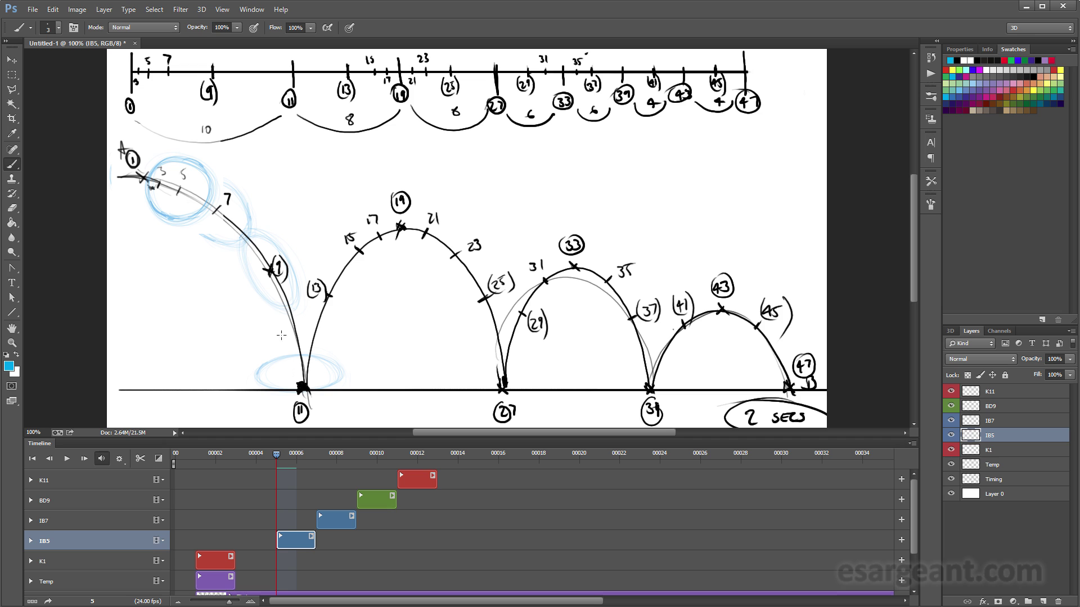
{"action": "left_click_drag", "start_coordinate": [275, 455], "coordinate": [287, 459]}
{"action": "key", "text": "Left"}
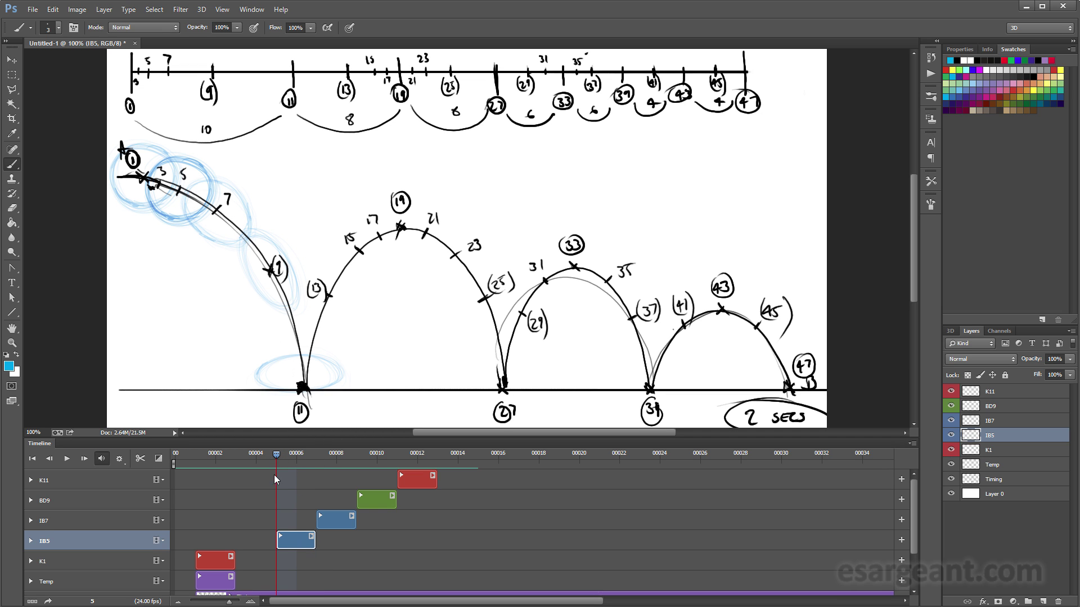
Duplicate the IB5 layer as IB3.
{"action": "right_click", "coordinate": [1012, 436]}
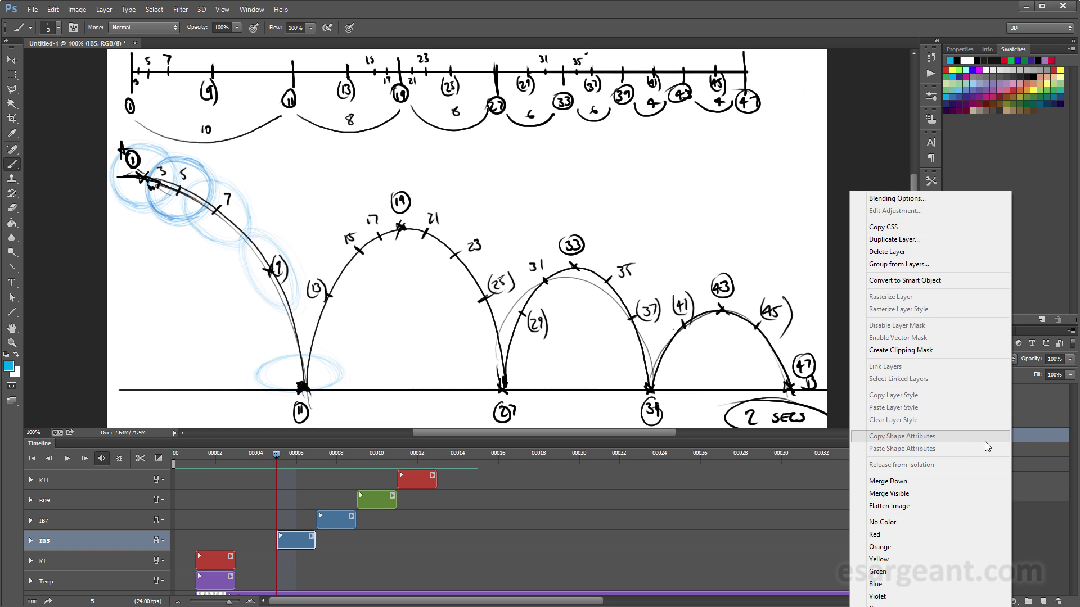
{"action": "left_click", "coordinate": [942, 239]}
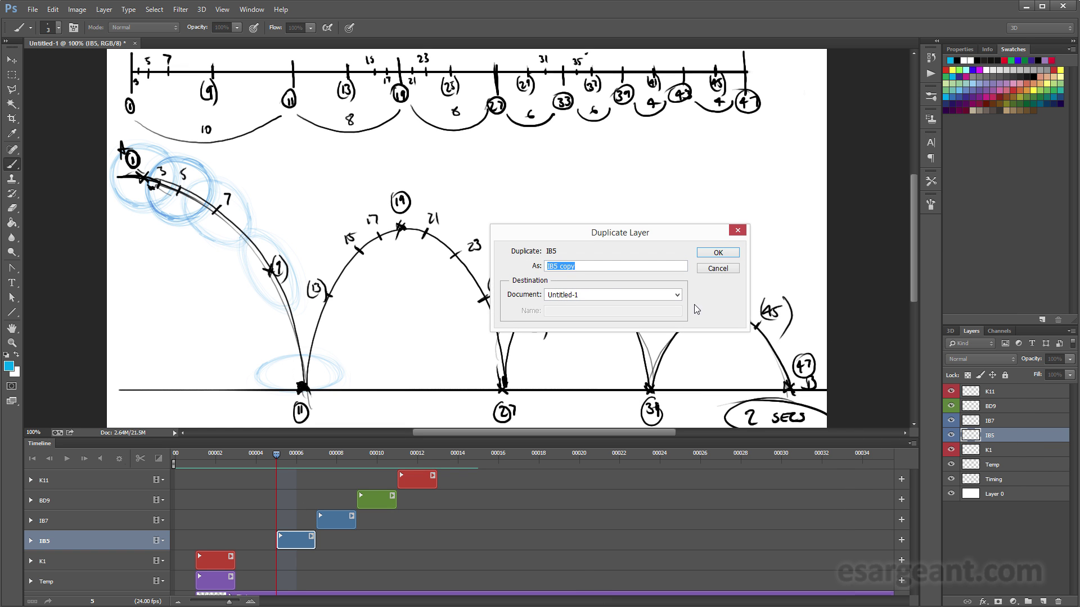
{"action": "left_click_drag", "start_coordinate": [554, 268], "coordinate": [597, 273]}
{"action": "type", "text": "3"}
{"action": "key", "text": "Return"}
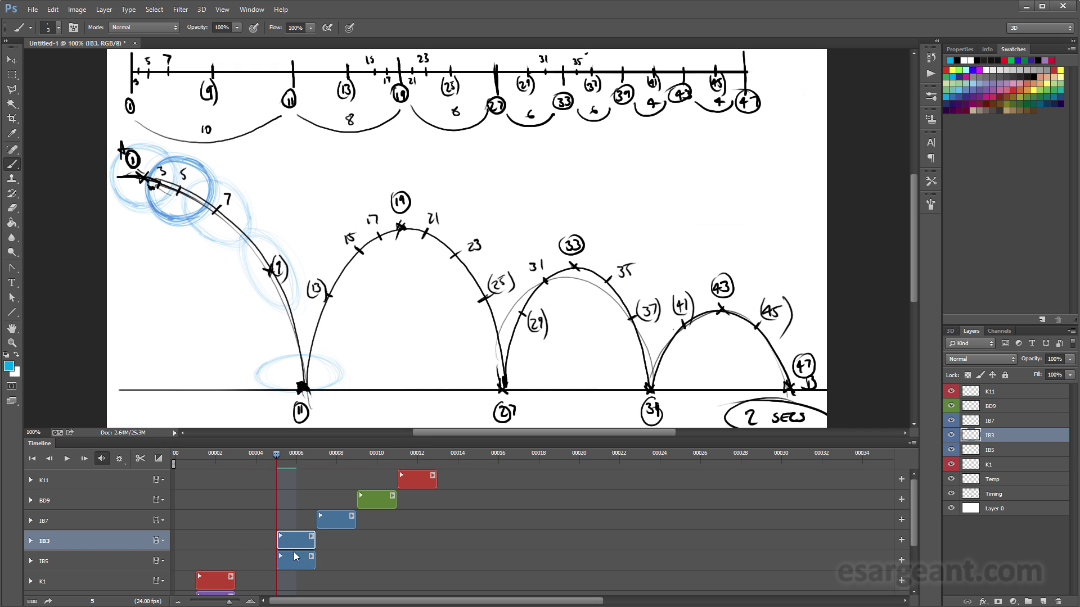
Move the IB3 clip to start at frame 3 and place its layer between IB5 and K1.
{"action": "left_click_drag", "start_coordinate": [295, 539], "coordinate": [255, 539]}
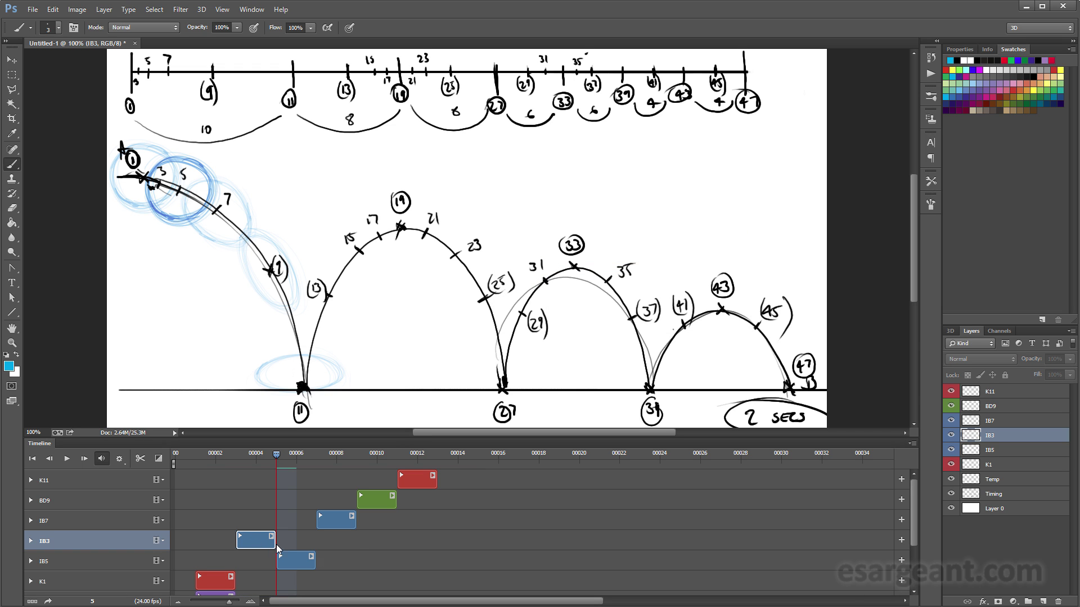
{"action": "left_click_drag", "start_coordinate": [1010, 436], "coordinate": [1006, 460]}
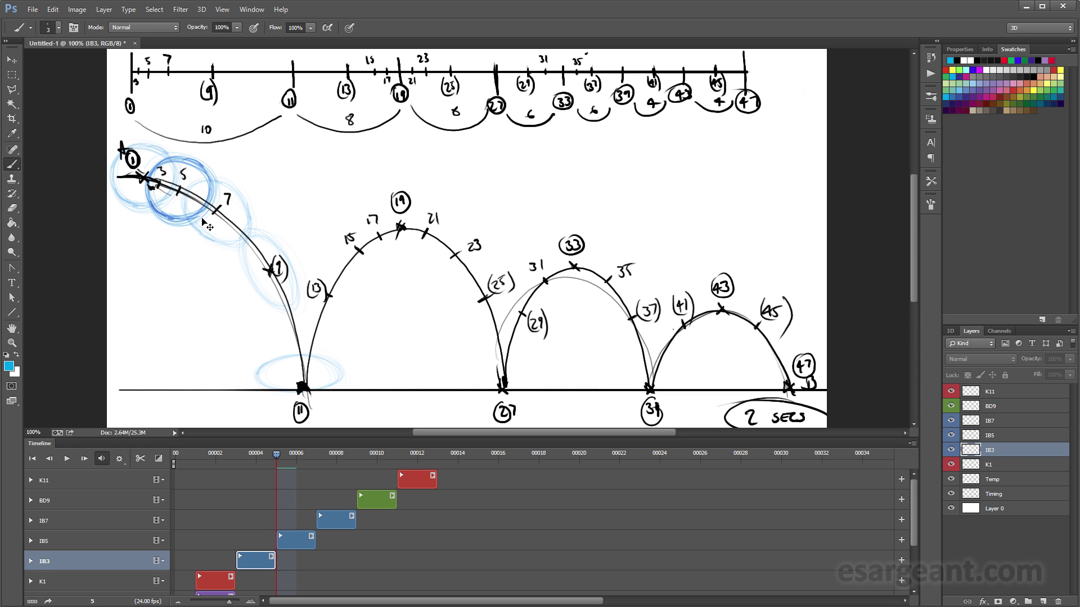
Position the IB3 ball on the arc at mark 3 and return the playhead to frame 1.
{"action": "left_click", "coordinate": [234, 454]}
{"action": "left_click_drag", "start_coordinate": [180, 222], "coordinate": [162, 215]}
{"action": "mouse_move", "coordinate": [236, 455]}
{"action": "left_mouse_down"}
{"action": "mouse_move", "coordinate": [211, 457]}
{"action": "mouse_move", "coordinate": [265, 453]}
{"action": "mouse_move", "coordinate": [234, 461]}
{"action": "mouse_move", "coordinate": [445, 489]}
{"action": "mouse_move", "coordinate": [230, 471]}
{"action": "mouse_move", "coordinate": [399, 484]}
{"action": "mouse_move", "coordinate": [235, 495]}
{"action": "mouse_move", "coordinate": [447, 471]}
{"action": "mouse_move", "coordinate": [201, 504]}
{"action": "left_mouse_up"}
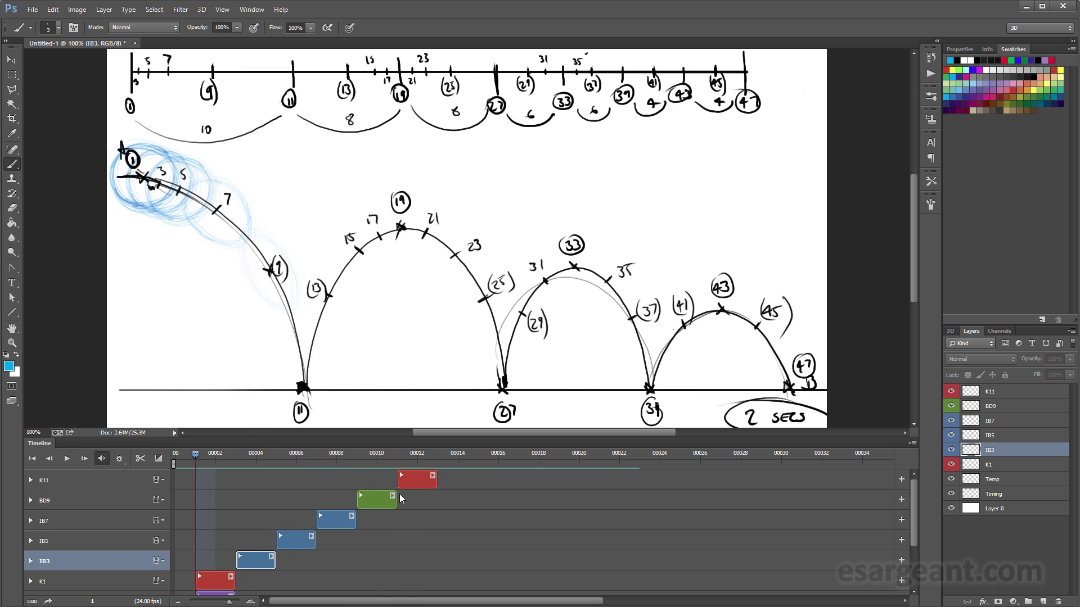
{"action": "mouse_move", "coordinate": [206, 458]}
{"action": "left_mouse_down"}
{"action": "mouse_move", "coordinate": [437, 467]}
{"action": "mouse_move", "coordinate": [217, 460]}
{"action": "mouse_move", "coordinate": [319, 475]}
{"action": "mouse_move", "coordinate": [366, 475]}
{"action": "mouse_move", "coordinate": [238, 466]}
{"action": "mouse_move", "coordinate": [421, 464]}
{"action": "mouse_move", "coordinate": [196, 453]}
{"action": "mouse_move", "coordinate": [430, 451]}
{"action": "mouse_move", "coordinate": [197, 462]}
{"action": "left_mouse_up"}
Turn off onion skins to view the ball drawing at frame 1 by itself.
{"action": "left_click", "coordinate": [912, 443]}
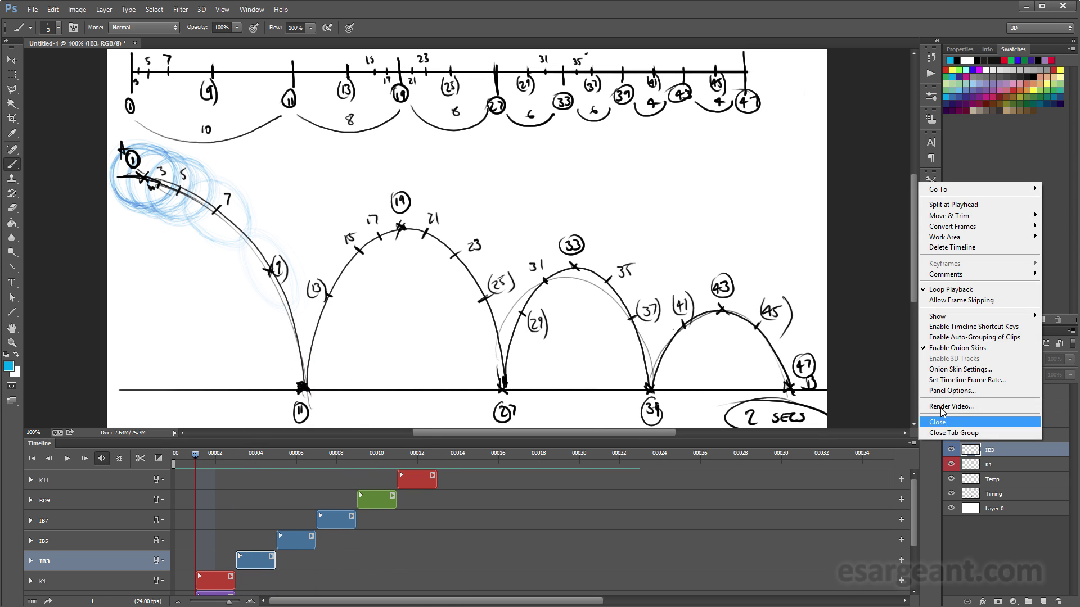
{"action": "left_click", "coordinate": [973, 346]}
{"action": "mouse_move", "coordinate": [197, 454]}
{"action": "left_mouse_down"}
{"action": "mouse_move", "coordinate": [400, 452]}
{"action": "mouse_move", "coordinate": [289, 447]}
{"action": "mouse_move", "coordinate": [414, 467]}
{"action": "mouse_move", "coordinate": [268, 444]}
{"action": "mouse_move", "coordinate": [200, 454]}
{"action": "left_mouse_up"}
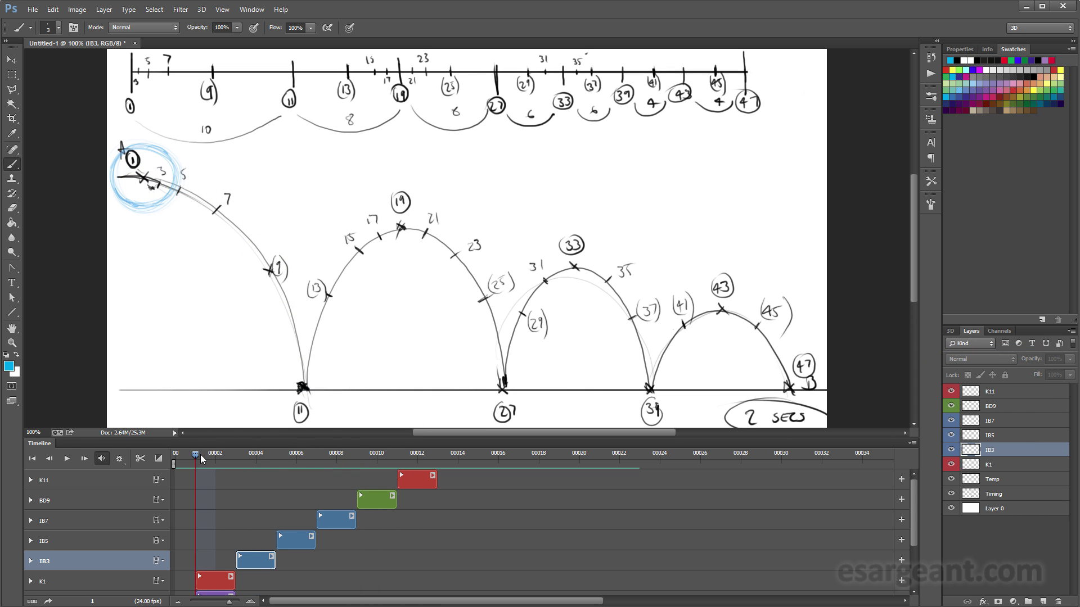
Limit the timeline work area to frames 1 through 13 and play back the ball's first fall.
{"action": "key", "text": "space"}
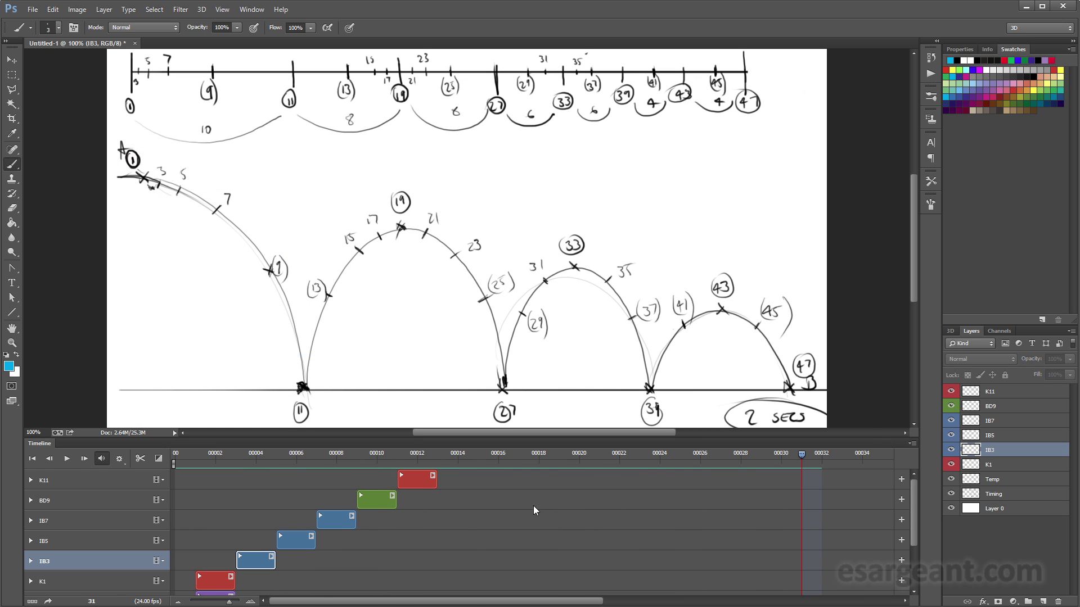
{"action": "left_click_drag", "start_coordinate": [230, 602], "coordinate": [220, 603]}
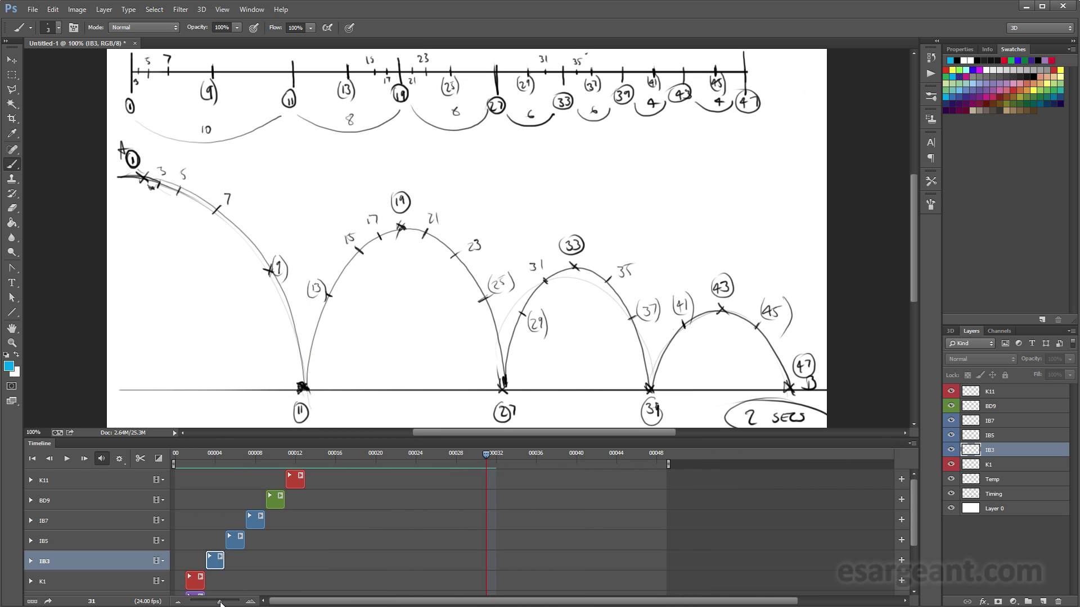
{"action": "left_click_drag", "start_coordinate": [671, 465], "coordinate": [307, 465]}
{"action": "key", "text": "space"}
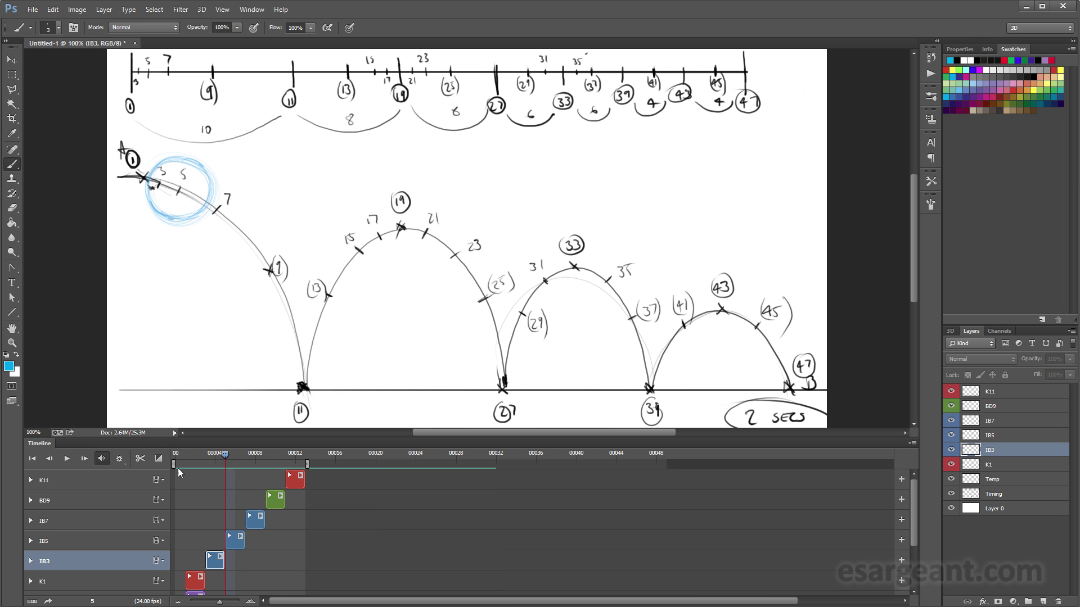
{"action": "left_click_drag", "start_coordinate": [173, 465], "coordinate": [184, 465]}
{"action": "key", "text": "space"}
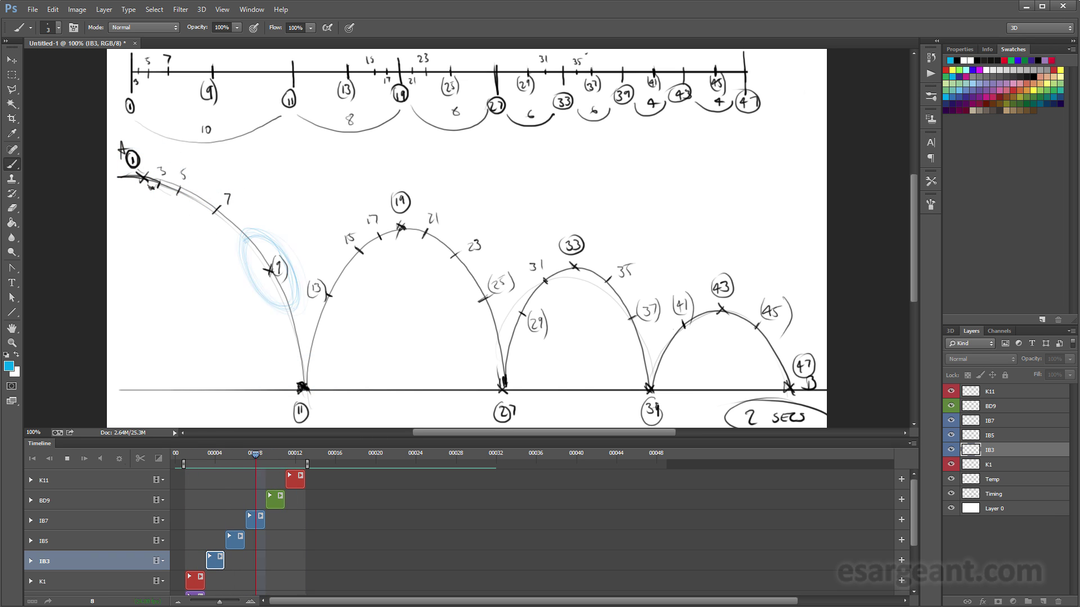
{"action": "key", "text": "space"}
{"action": "key", "text": "space"}
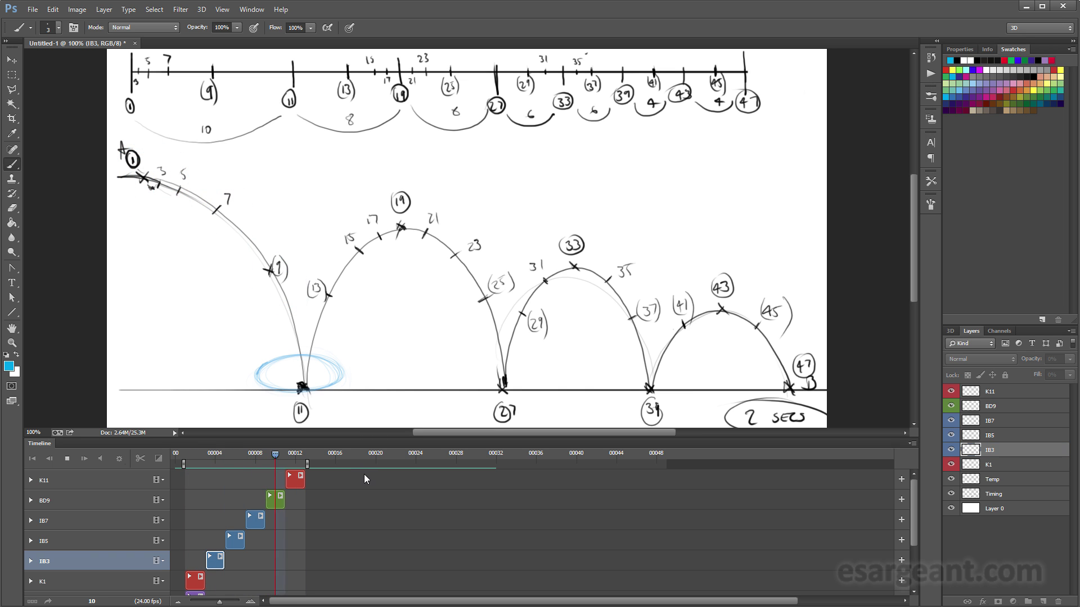
Extend the end of the work area to frame 48 and return the playhead to frame 1.
{"action": "mouse_move", "coordinate": [296, 454]}
{"action": "left_mouse_down"}
{"action": "mouse_move", "coordinate": [216, 451]}
{"action": "mouse_move", "coordinate": [305, 472]}
{"action": "mouse_move", "coordinate": [293, 468]}
{"action": "mouse_move", "coordinate": [355, 453]}
{"action": "mouse_move", "coordinate": [294, 454]}
{"action": "left_mouse_up"}
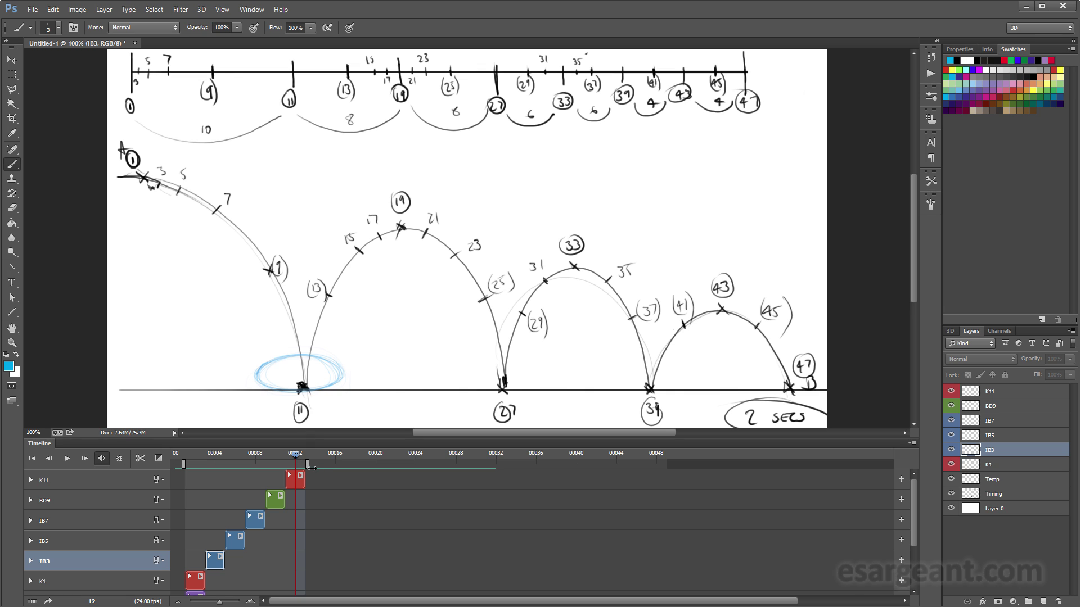
{"action": "left_click_drag", "start_coordinate": [311, 465], "coordinate": [660, 464]}
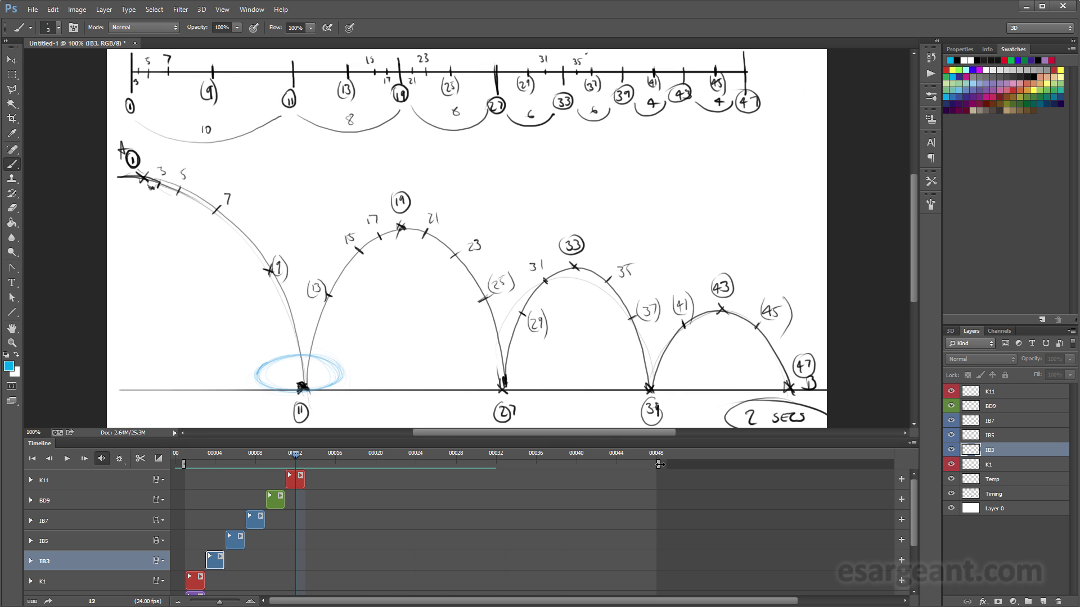
{"action": "left_click", "coordinate": [187, 454]}
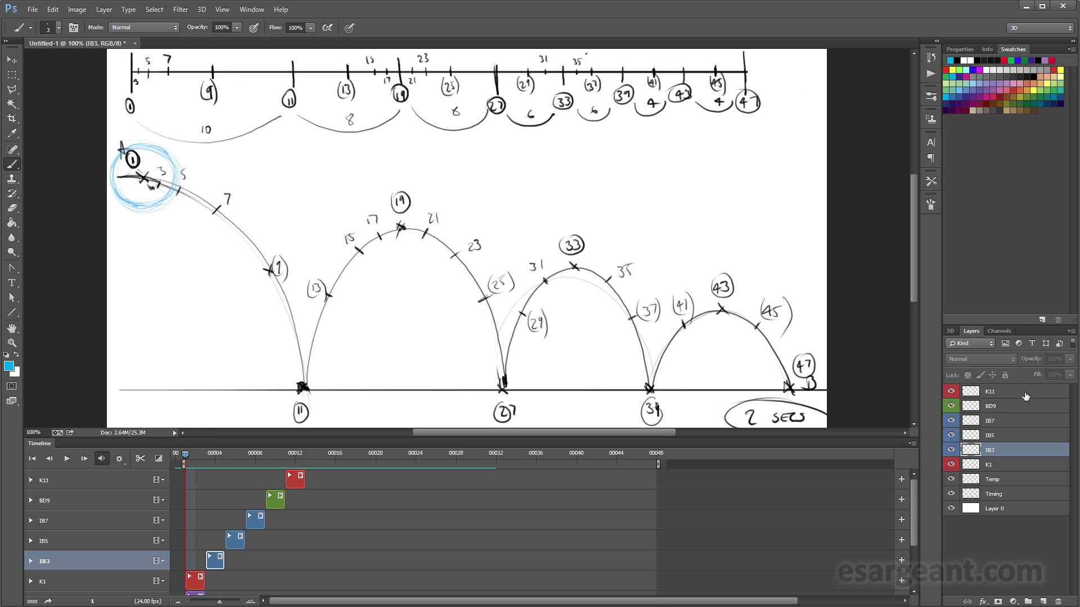
Duplicate the K1 layer as K19 and place it above K11 in the layer stack.
{"action": "left_click", "coordinate": [1018, 465]}
{"action": "right_click", "coordinate": [1019, 468]}
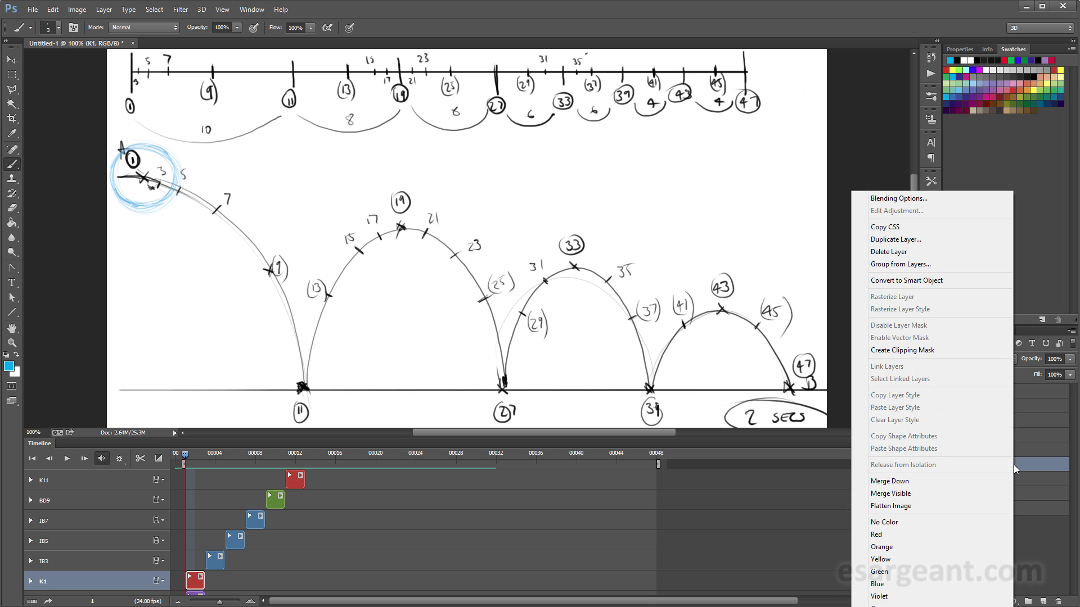
{"action": "left_click", "coordinate": [896, 239]}
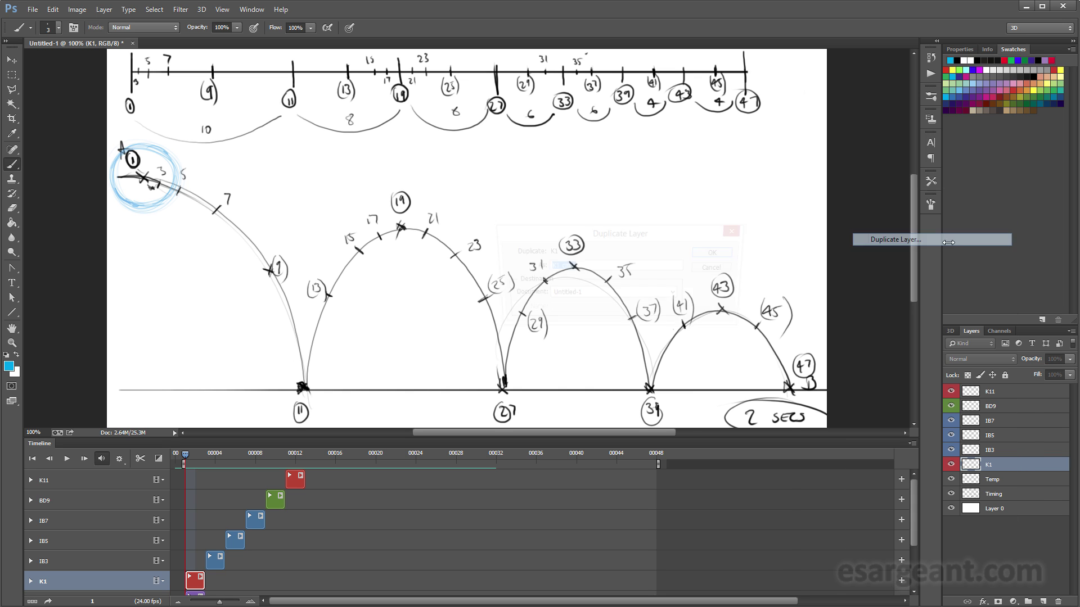
{"action": "left_click", "coordinate": [590, 271]}
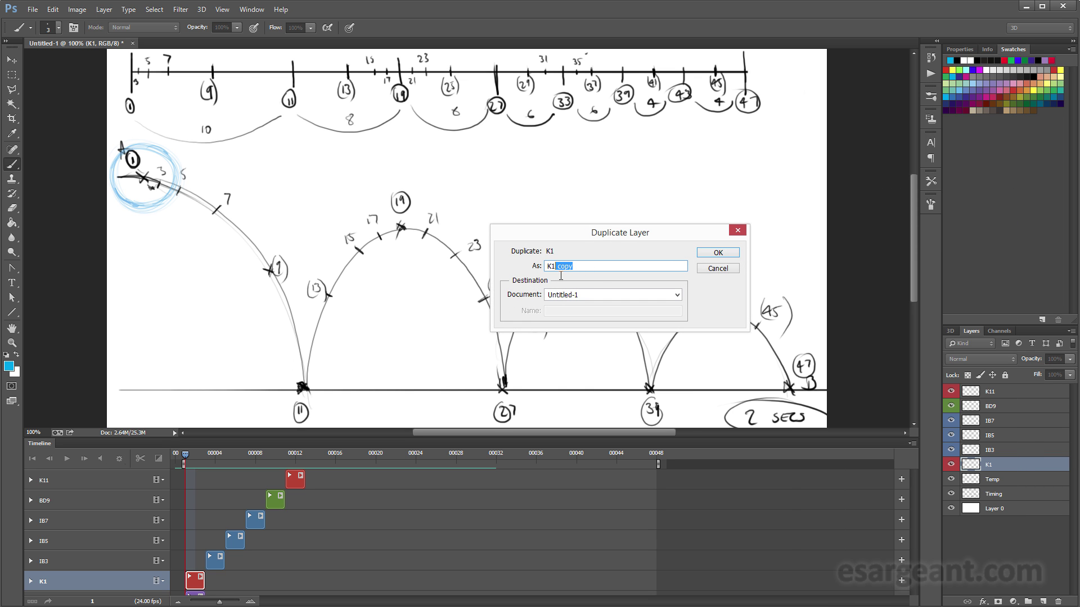
{"action": "type", "text": "19"}
{"action": "key", "text": "Return"}
{"action": "left_click_drag", "start_coordinate": [1017, 464], "coordinate": [1006, 392]}
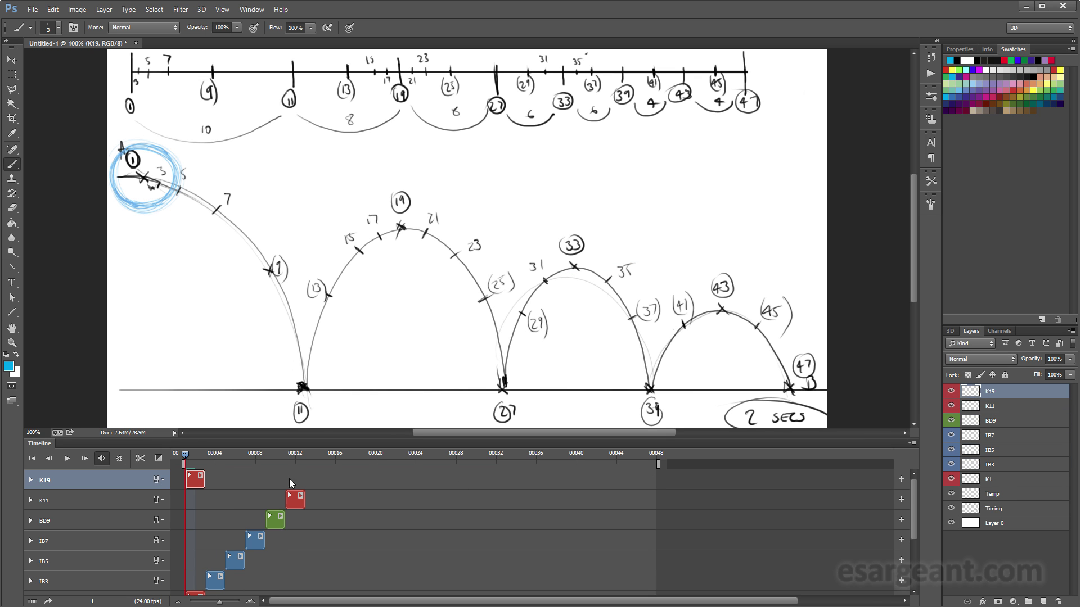
Start the K19 clip at frame 19 and position its ball at mark 19 on the peak of the second arc.
{"action": "left_click_drag", "start_coordinate": [195, 479], "coordinate": [366, 455]}
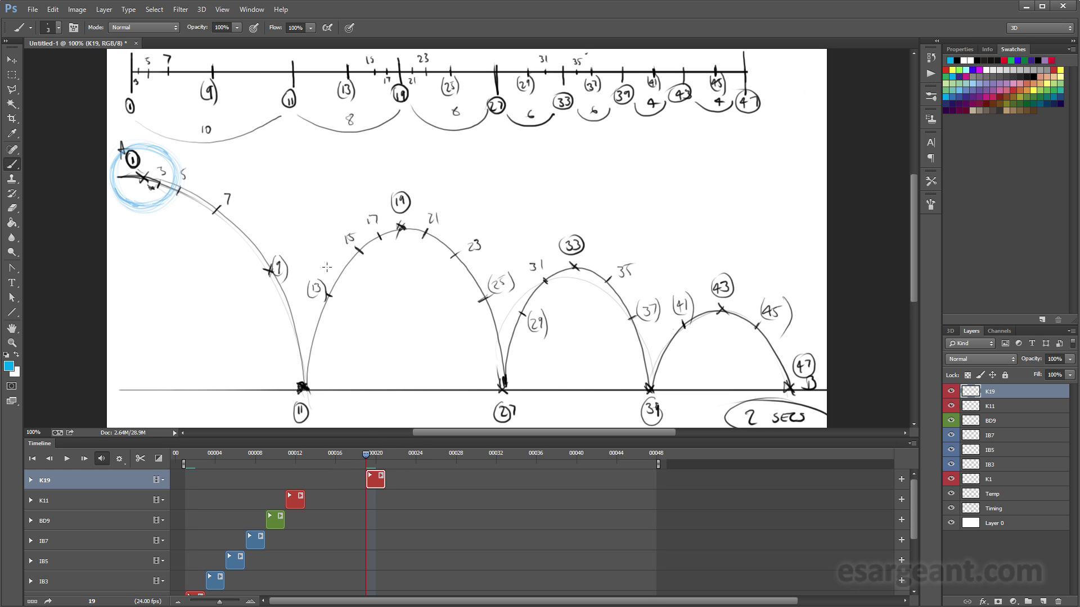
{"action": "left_click_drag", "start_coordinate": [175, 211], "coordinate": [427, 259]}
{"action": "mouse_move", "coordinate": [366, 456]}
{"action": "left_mouse_down"}
{"action": "mouse_move", "coordinate": [260, 460]}
{"action": "mouse_move", "coordinate": [383, 458]}
{"action": "mouse_move", "coordinate": [366, 456]}
{"action": "left_mouse_up"}
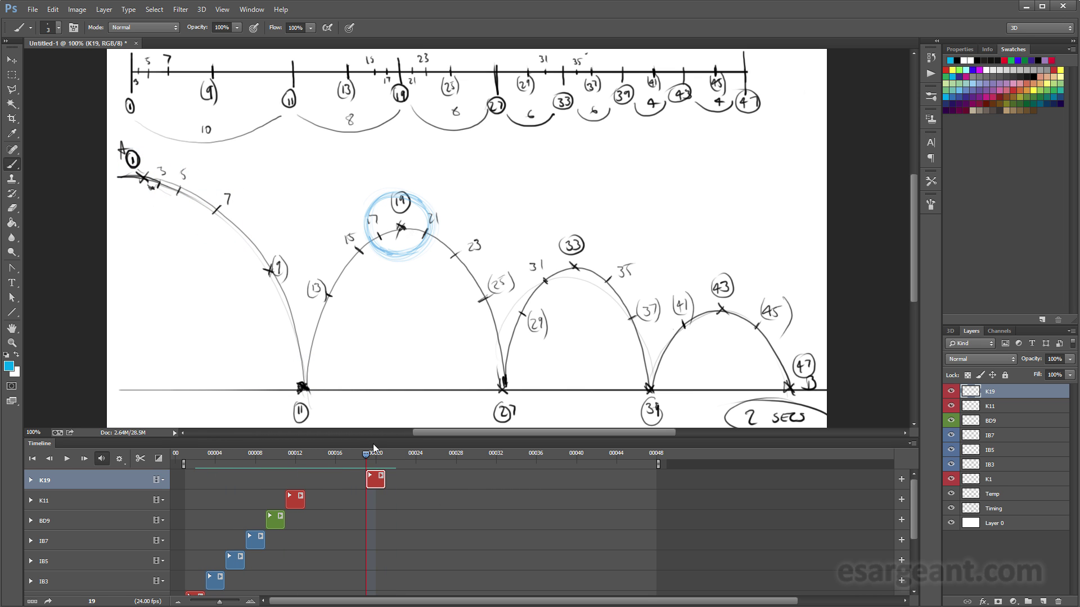
Enable onion skins and move the playhead back to frame 10.
{"action": "left_click", "coordinate": [912, 442]}
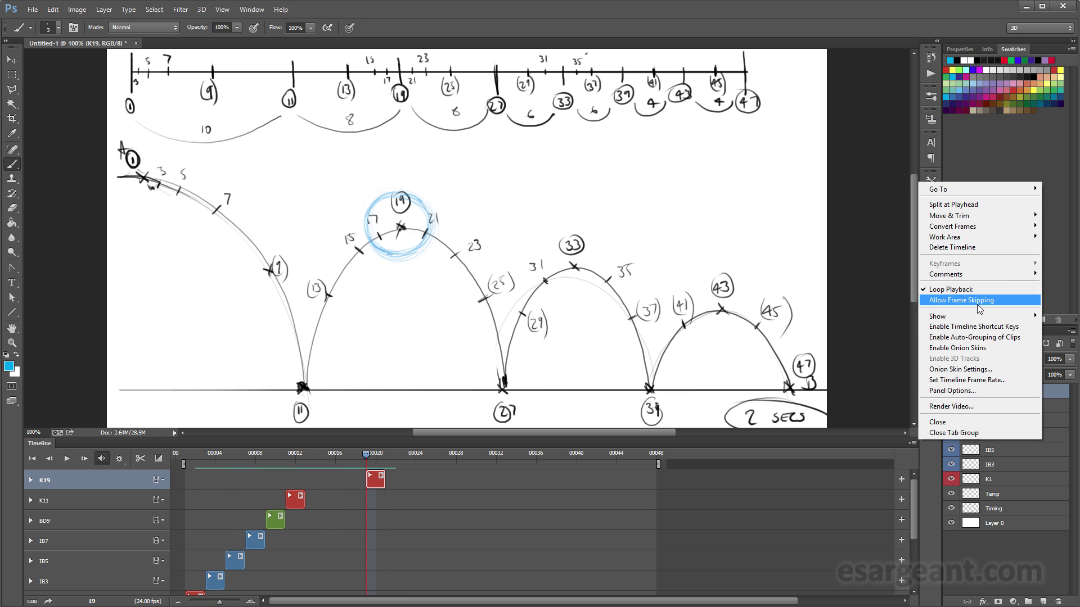
{"action": "left_click", "coordinate": [990, 349]}
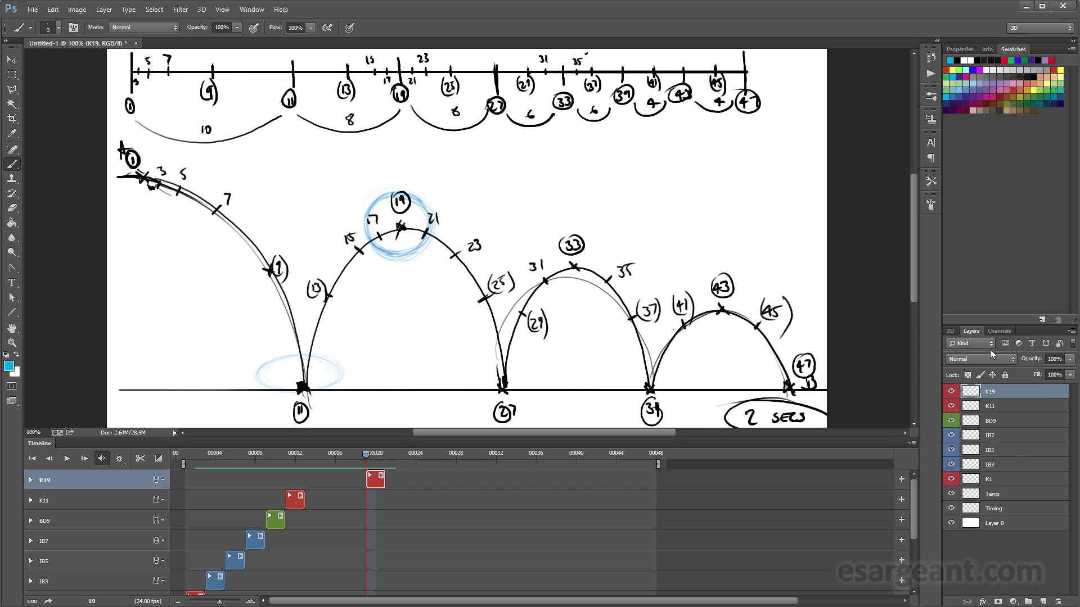
{"action": "left_click_drag", "start_coordinate": [366, 459], "coordinate": [270, 474]}
Duplicate the BD9 breakdown layer as BD13.
{"action": "left_click", "coordinate": [278, 520]}
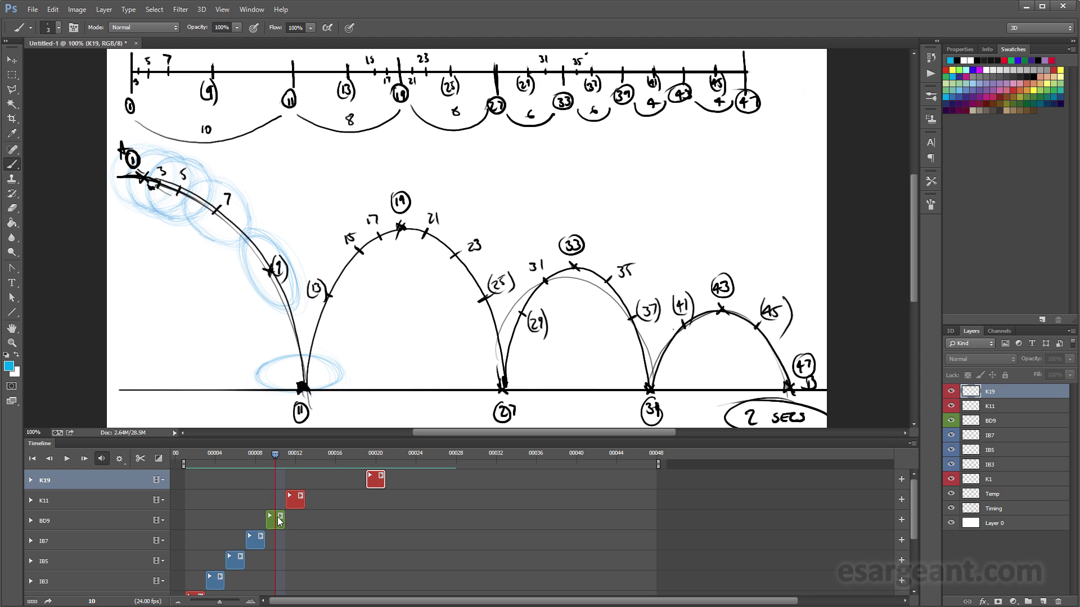
{"action": "right_click", "coordinate": [1025, 425]}
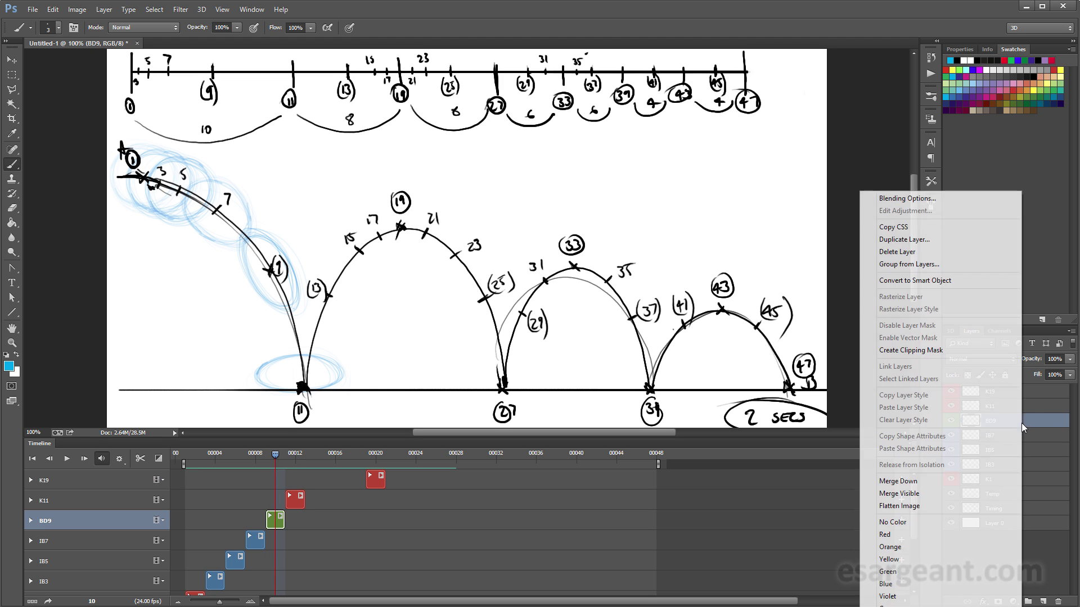
{"action": "left_click", "coordinate": [929, 239]}
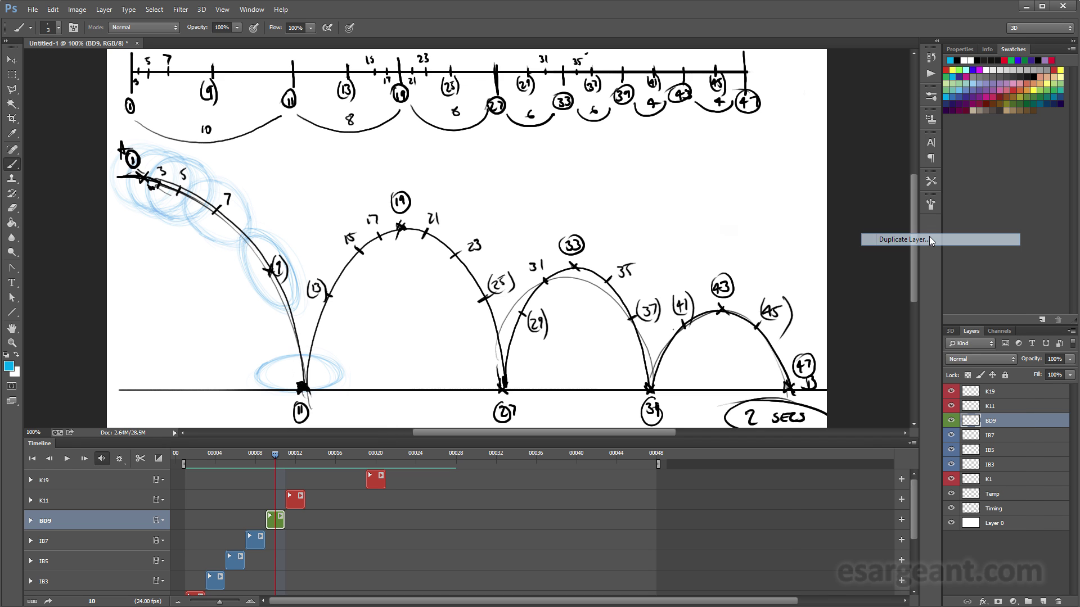
{"action": "left_click_drag", "start_coordinate": [555, 266], "coordinate": [626, 271]}
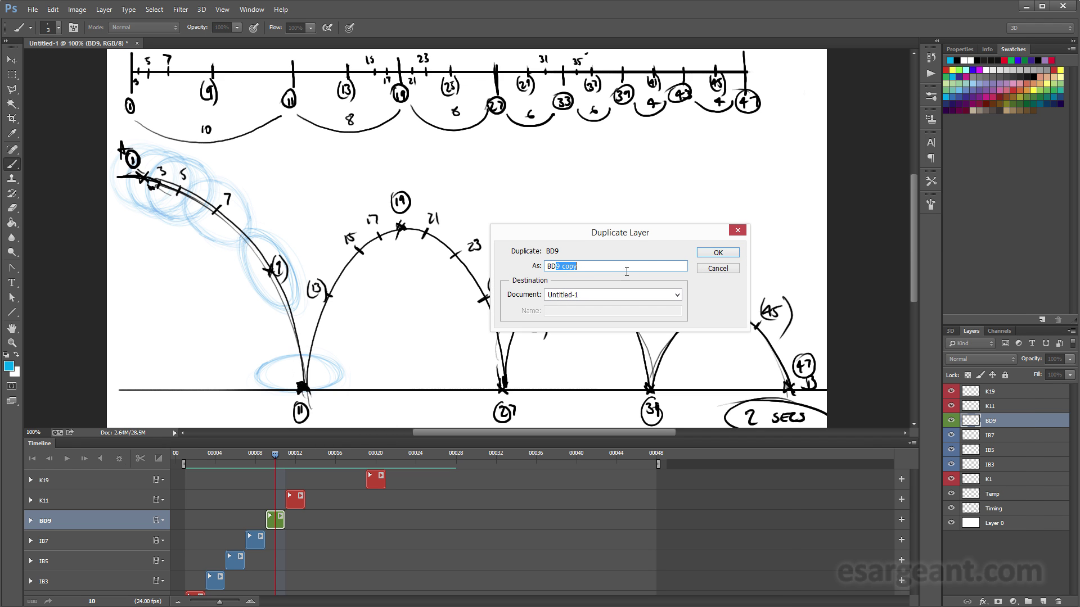
{"action": "type", "text": "13"}
{"action": "key", "text": "Return"}
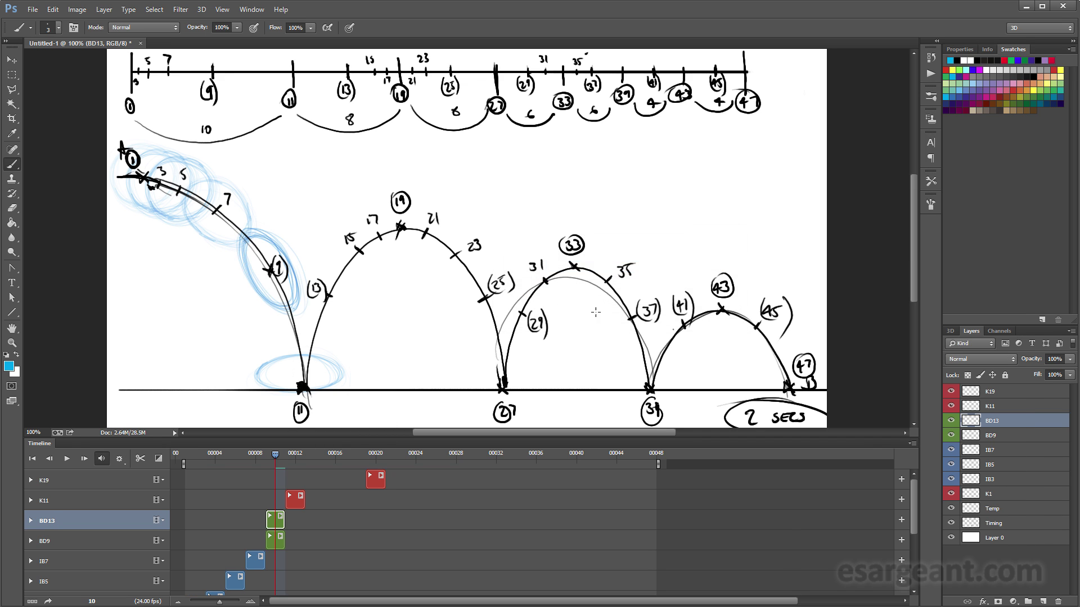
Start the BD13 clip at frame 13 with the playhead on it, and place its layer between K11 and K19.
{"action": "left_click_drag", "start_coordinate": [284, 528], "coordinate": [318, 524]}
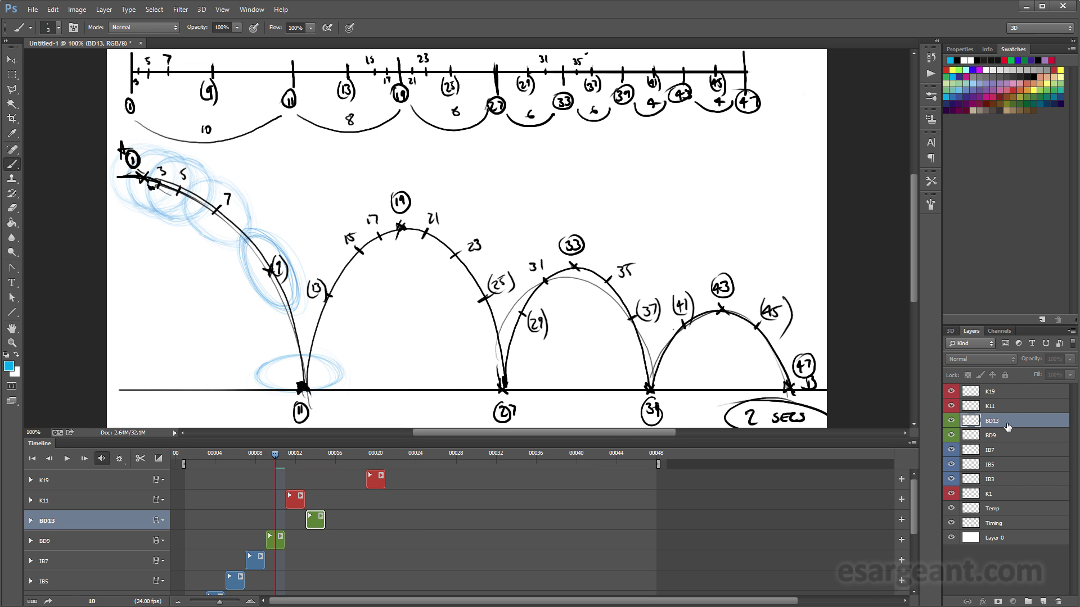
{"action": "left_click_drag", "start_coordinate": [1011, 426], "coordinate": [1005, 409]}
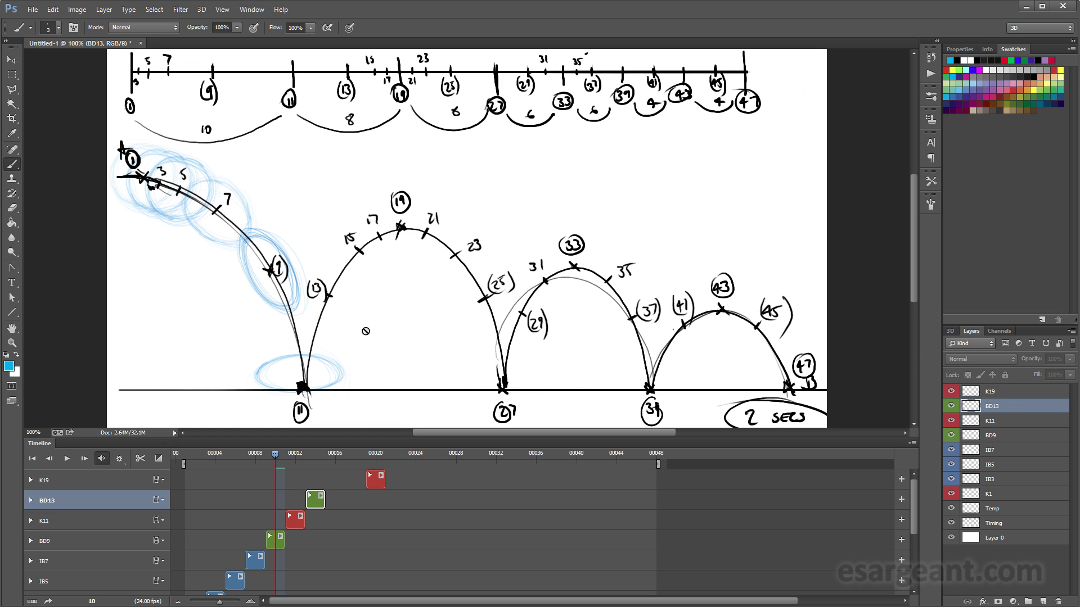
{"action": "left_click_drag", "start_coordinate": [293, 464], "coordinate": [305, 464]}
Move the BD13 ball to mark 13 and transform it, shrinking it slightly and rotating it about 51° along the rising arc.
{"action": "left_click_drag", "start_coordinate": [319, 328], "coordinate": [353, 329]}
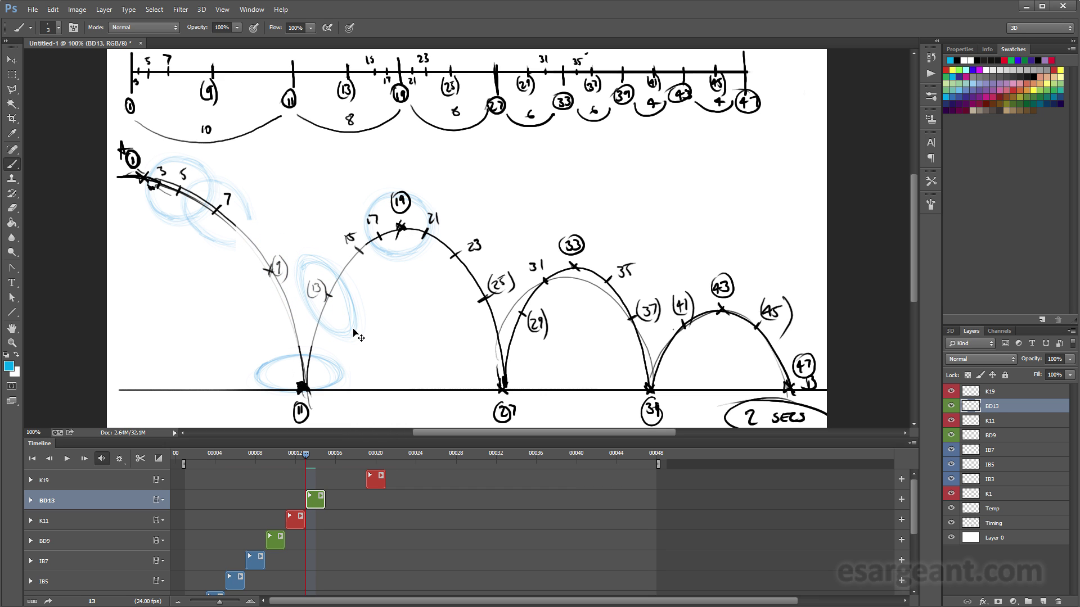
{"action": "key", "text": "ctrl+t"}
{"action": "left_click_drag", "start_coordinate": [383, 241], "coordinate": [405, 283]}
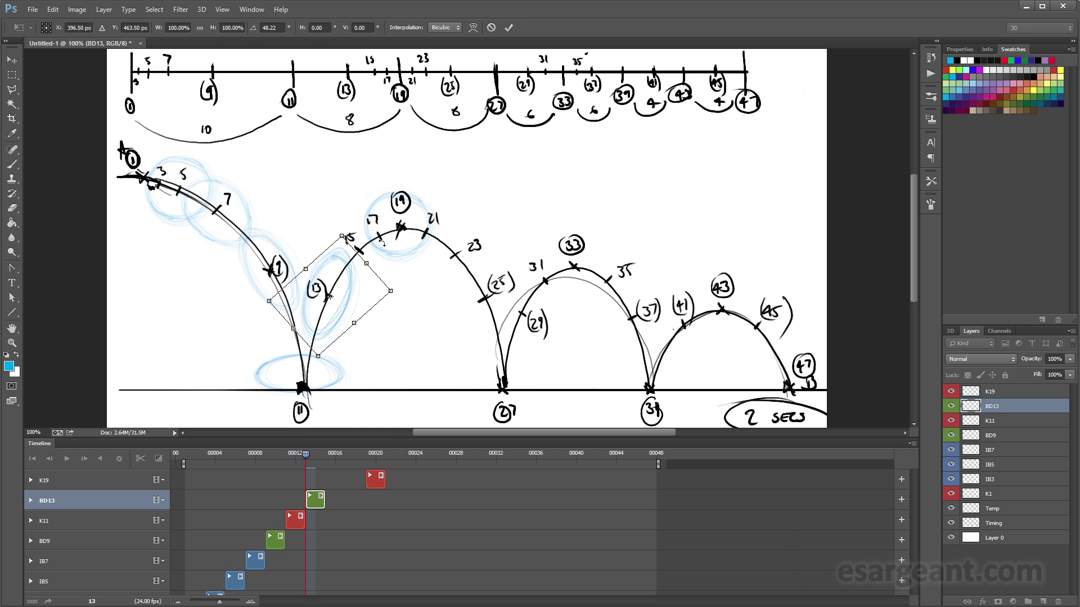
{"action": "left_click_drag", "start_coordinate": [347, 240], "coordinate": [346, 240]}
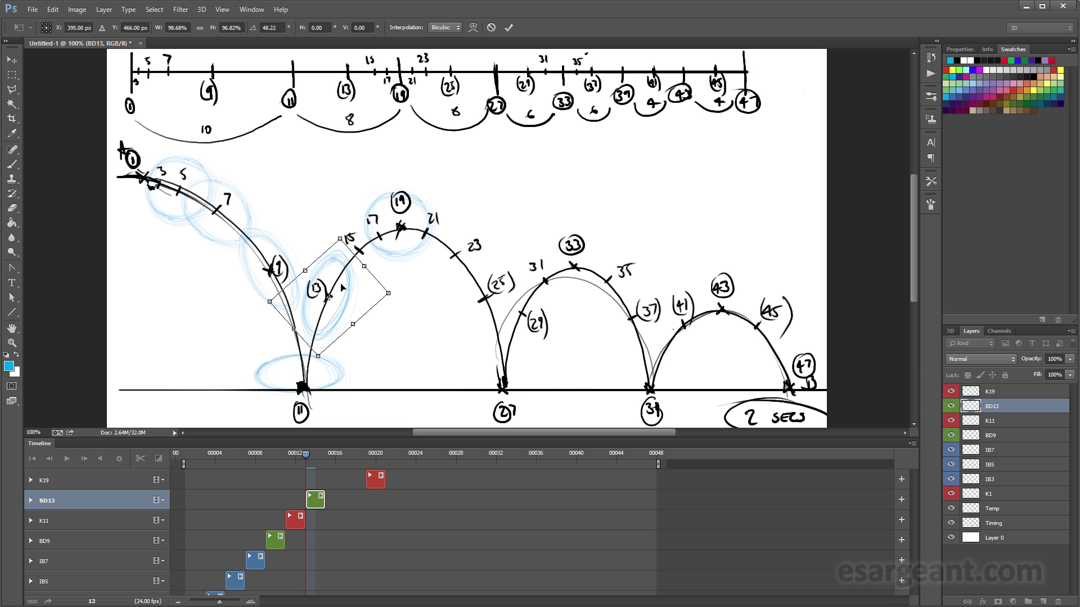
{"action": "left_click_drag", "start_coordinate": [338, 306], "coordinate": [335, 311]}
{"action": "left_click_drag", "start_coordinate": [403, 303], "coordinate": [402, 304]}
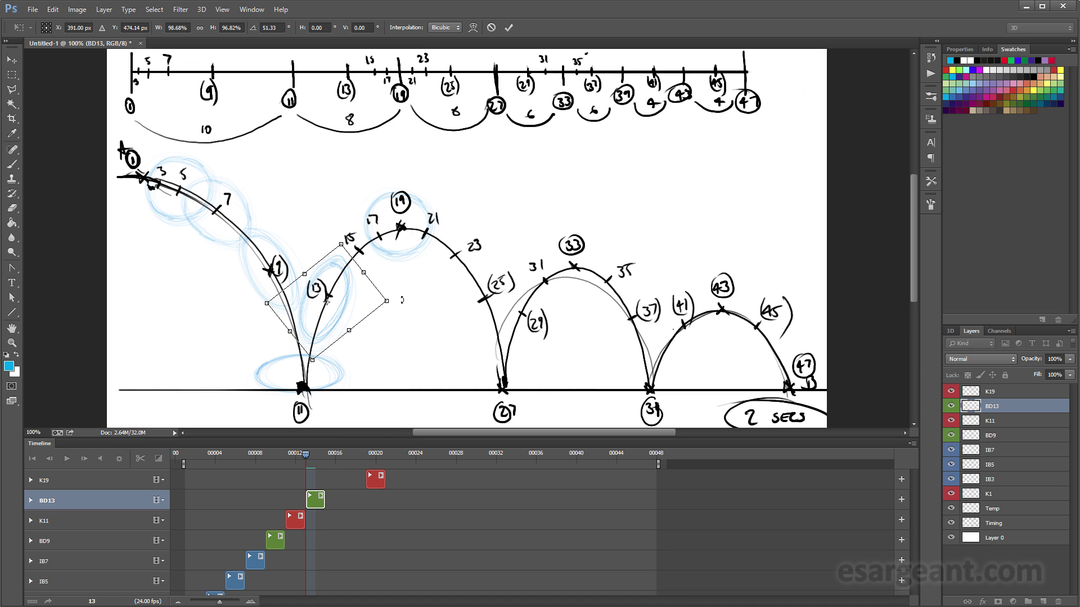
Nudge the BD13 ball 8 px up and 4 px right, rotate it to about 54° and apply the transform.
{"action": "key", "text": "Up"}
{"action": "key", "text": "Up"}
{"action": "key", "text": "Up"}
{"action": "key", "text": "Up"}
{"action": "key", "text": "Up"}
{"action": "key", "text": "Up"}
{"action": "key", "text": "Up"}
{"action": "key", "text": "Up"}
{"action": "key", "text": "Right"}
{"action": "key", "text": "Right"}
{"action": "key", "text": "Right"}
{"action": "key", "text": "Right"}
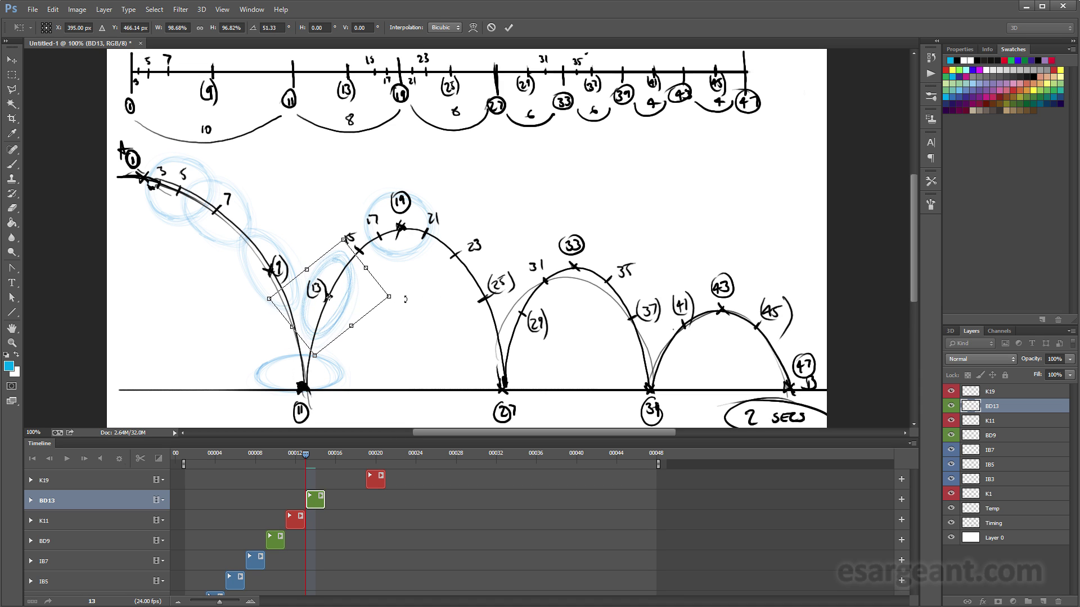
{"action": "left_click_drag", "start_coordinate": [404, 303], "coordinate": [404, 308]}
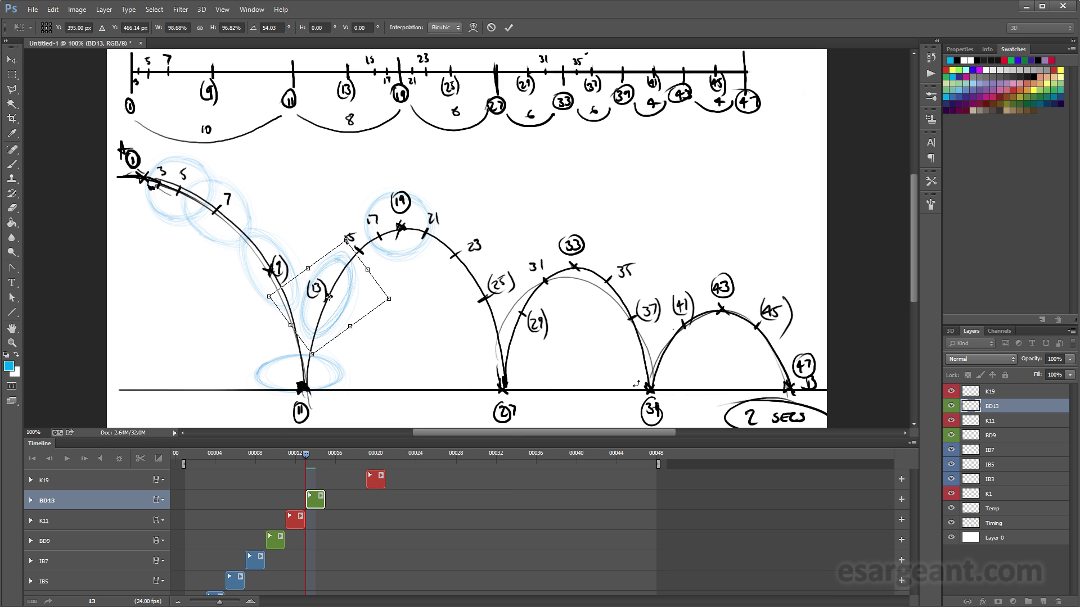
{"action": "key", "text": "Return"}
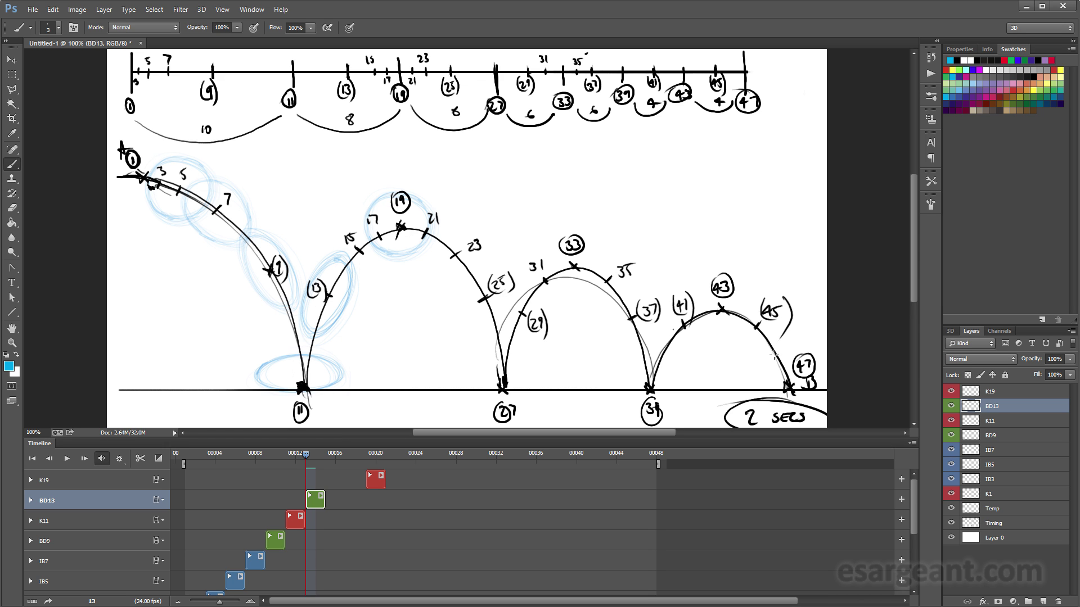
Duplicate the K19 layer as K15.
{"action": "left_click", "coordinate": [1006, 394]}
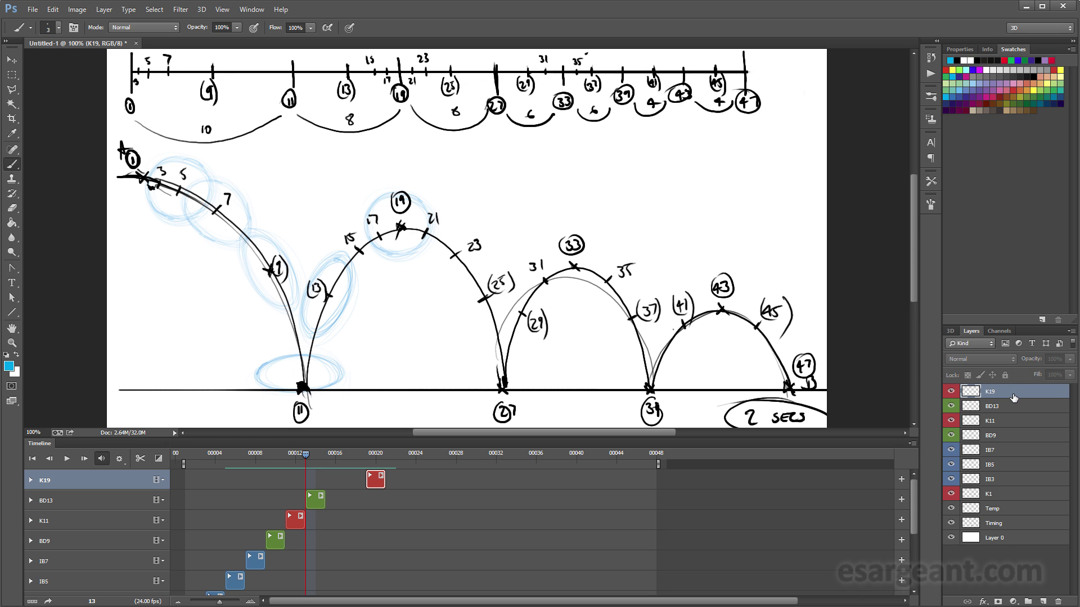
{"action": "right_click", "coordinate": [1014, 397]}
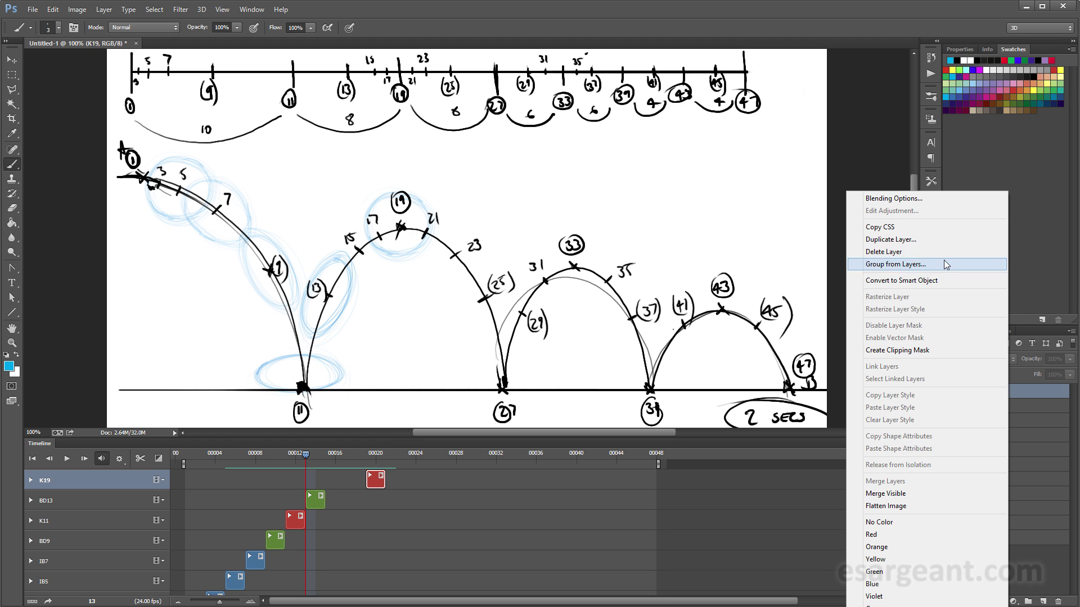
{"action": "left_click", "coordinate": [927, 239]}
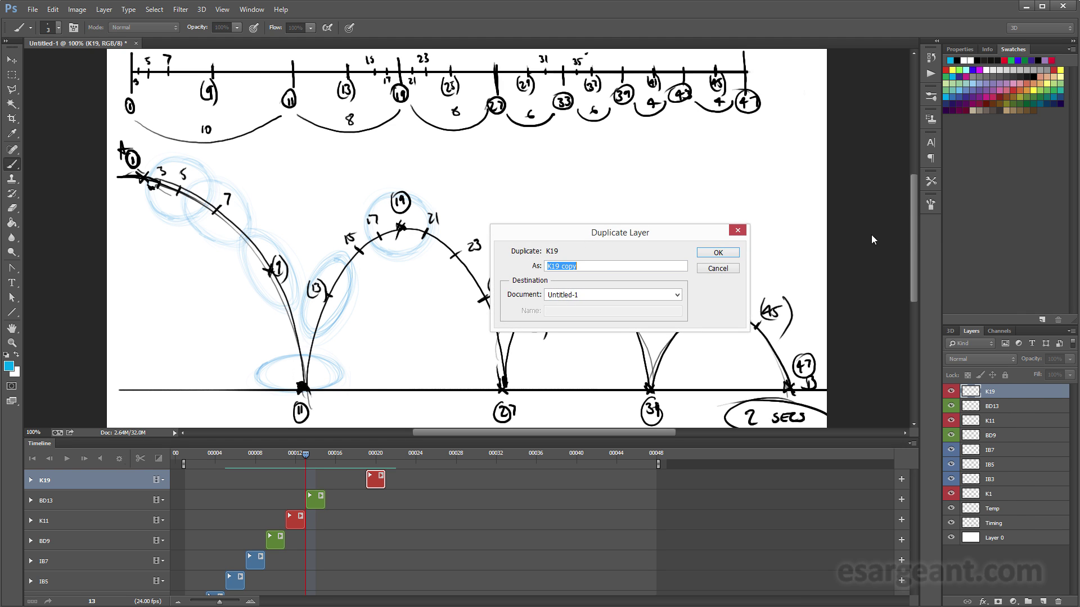
{"action": "left_click", "coordinate": [564, 269]}
{"action": "left_click_drag", "start_coordinate": [562, 273], "coordinate": [598, 295]}
{"action": "type", "text": "15"}
{"action": "key", "text": "Return"}
Place the K15 layer between K19 and BD13 and colour-code it blue.
{"action": "left_click_drag", "start_coordinate": [1014, 398], "coordinate": [1011, 416]}
{"action": "right_click", "coordinate": [1016, 414]}
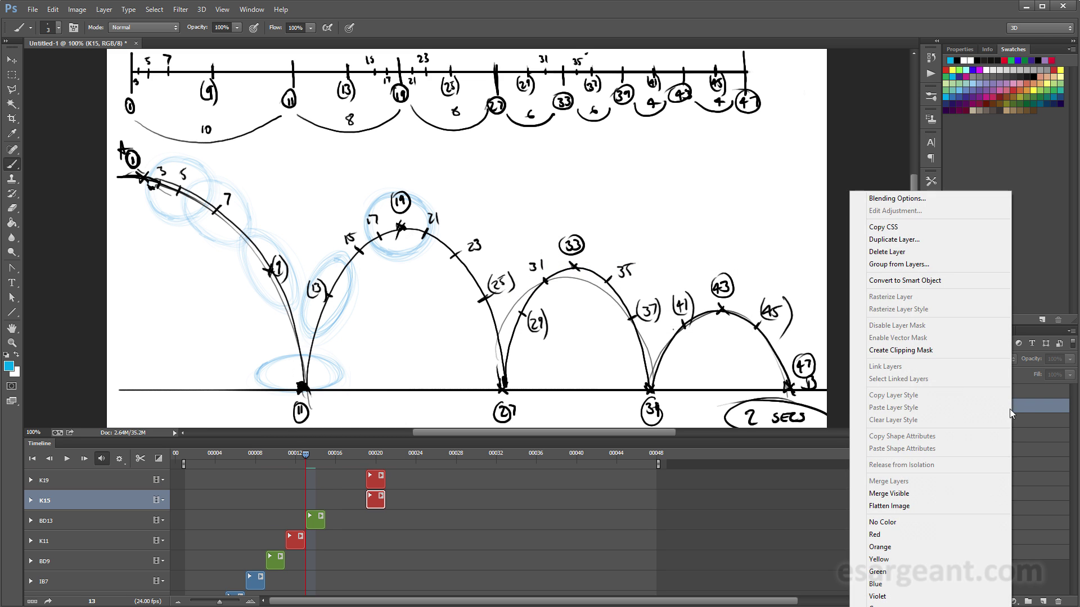
{"action": "left_click", "coordinate": [928, 584]}
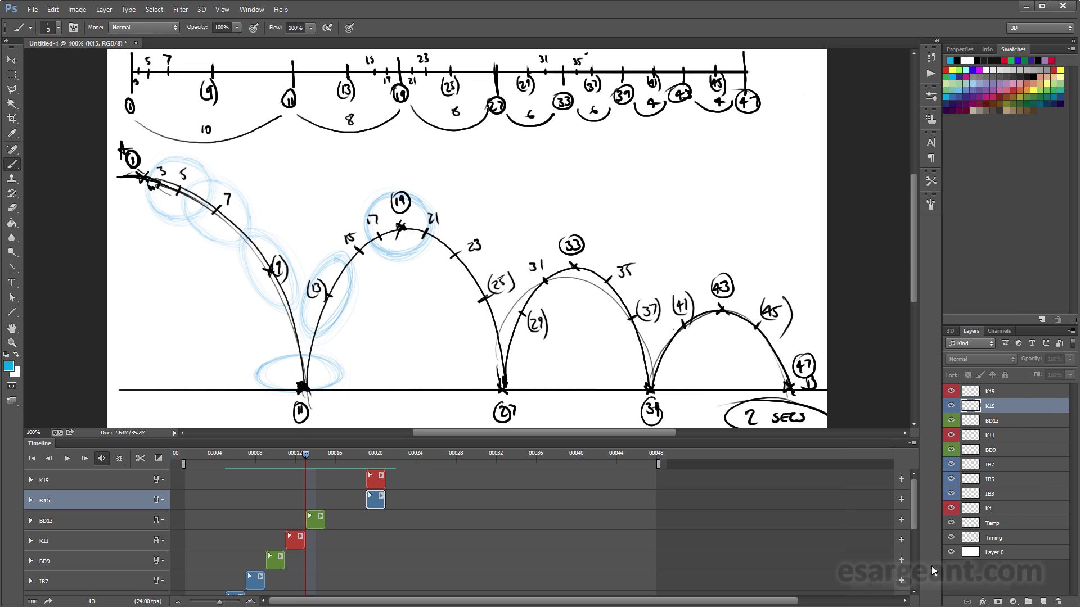
Start the K15 clip at frame 15 and move its ball onto mark 15 of the second arc.
{"action": "left_click_drag", "start_coordinate": [378, 504], "coordinate": [337, 502]}
{"action": "left_click", "coordinate": [332, 456]}
{"action": "left_click_drag", "start_coordinate": [395, 254], "coordinate": [363, 277]}
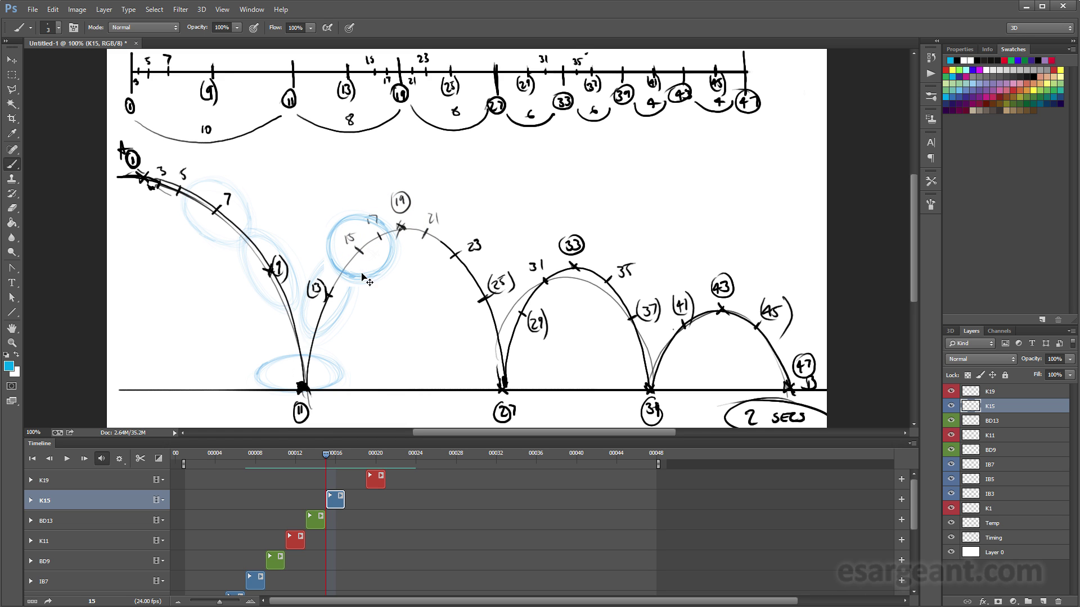
Duplicate the K15 layer as K17.
{"action": "right_click", "coordinate": [1014, 413]}
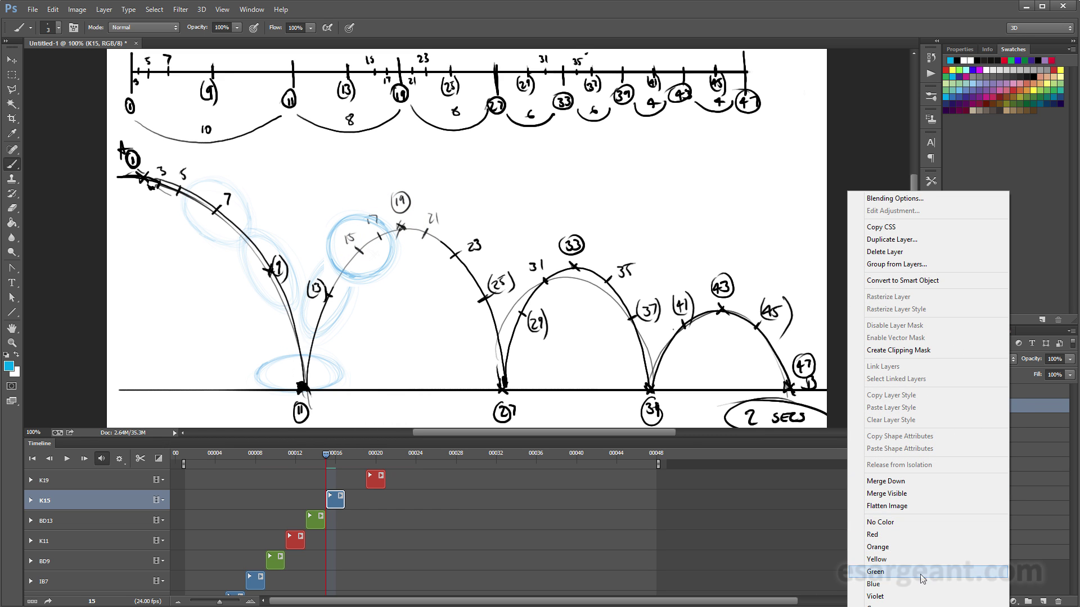
{"action": "key", "text": "Escape"}
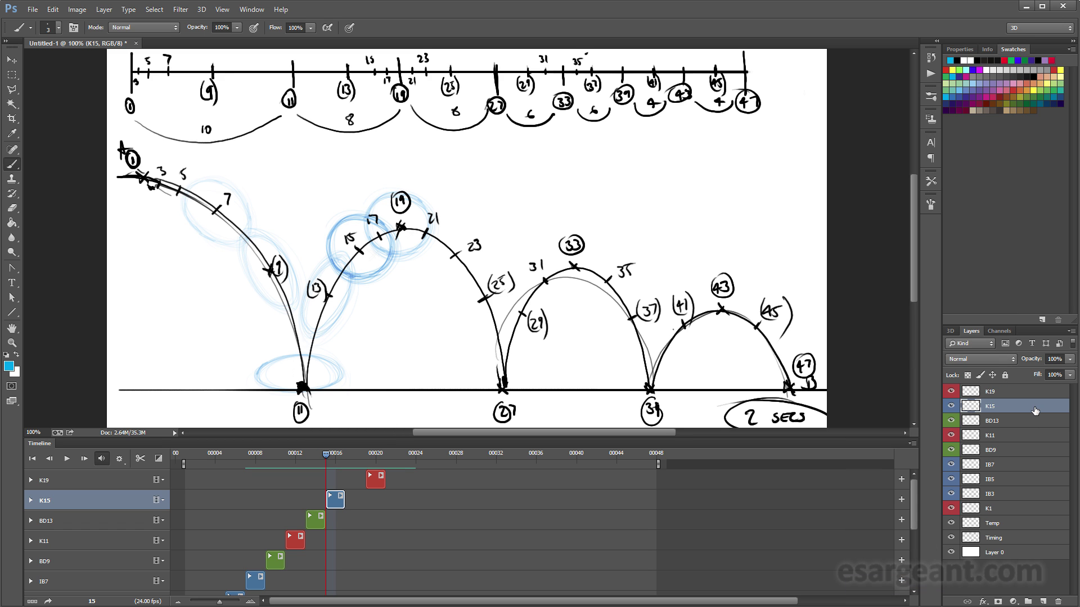
{"action": "right_click", "coordinate": [1021, 411]}
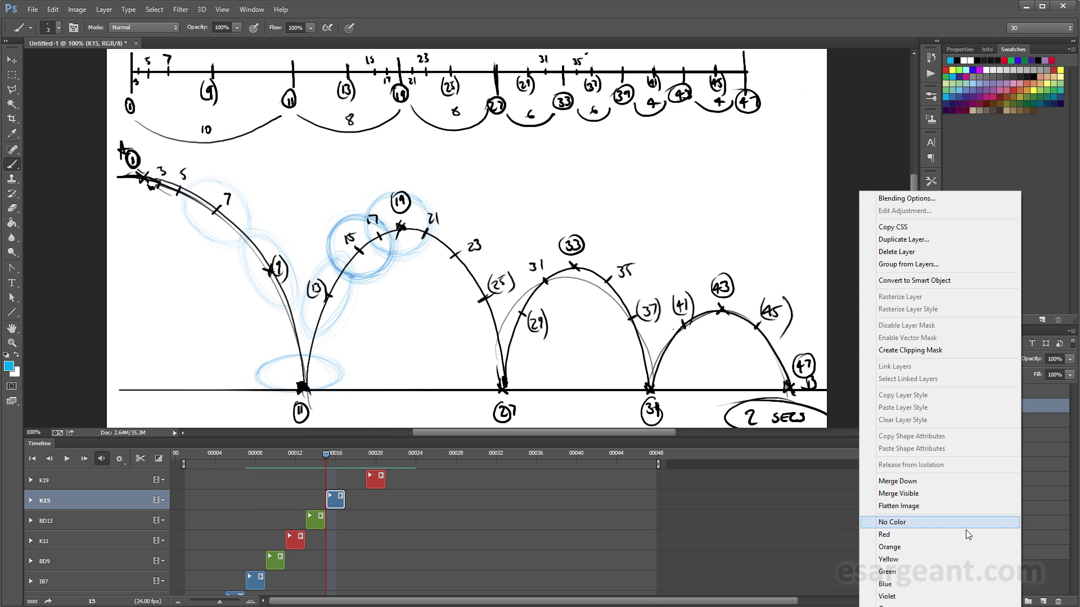
{"action": "left_click", "coordinate": [956, 241]}
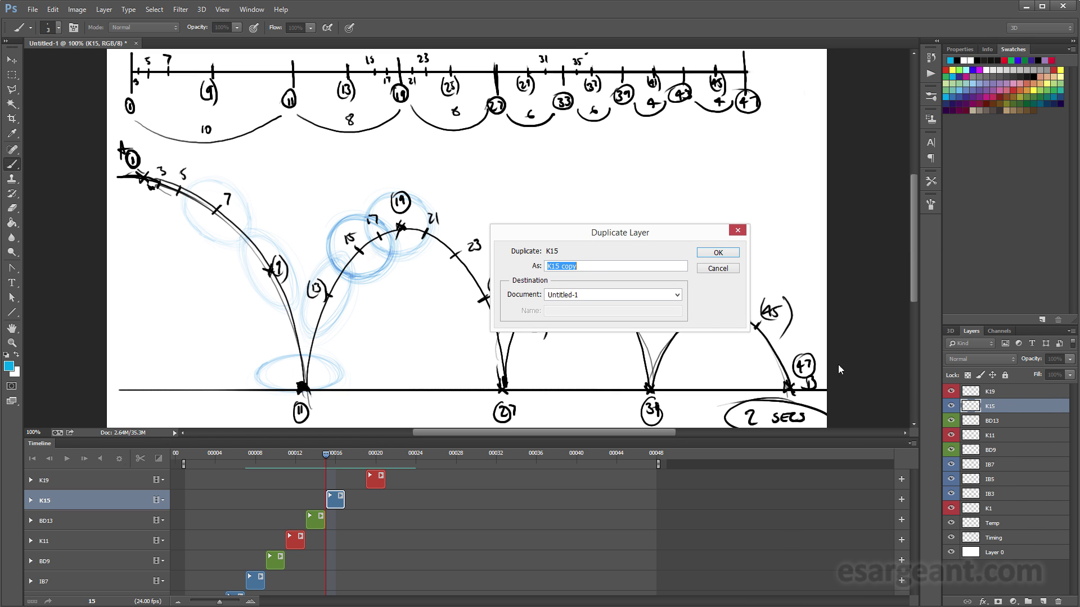
{"action": "key", "text": "End"}
{"action": "left_click_drag", "start_coordinate": [558, 272], "coordinate": [630, 271]}
{"action": "type", "text": "7"}
{"action": "key", "text": "Return"}
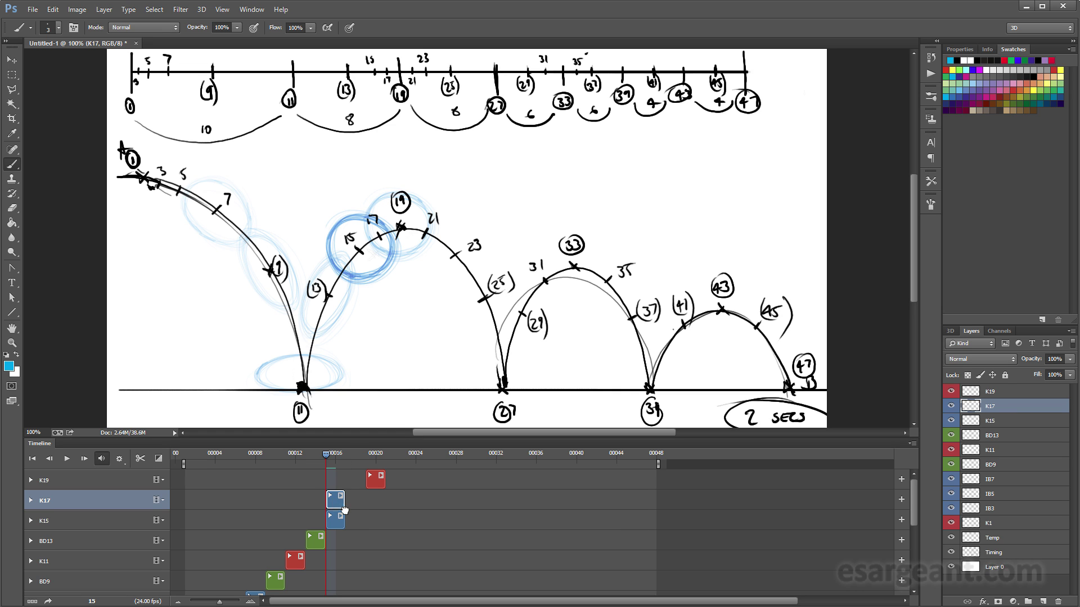
Start the K17 clip at frame 17 and move its ball onto mark 17 of the arc.
{"action": "left_click_drag", "start_coordinate": [344, 510], "coordinate": [364, 506]}
{"action": "left_click", "coordinate": [345, 455]}
{"action": "left_click_drag", "start_coordinate": [360, 260], "coordinate": [381, 247]}
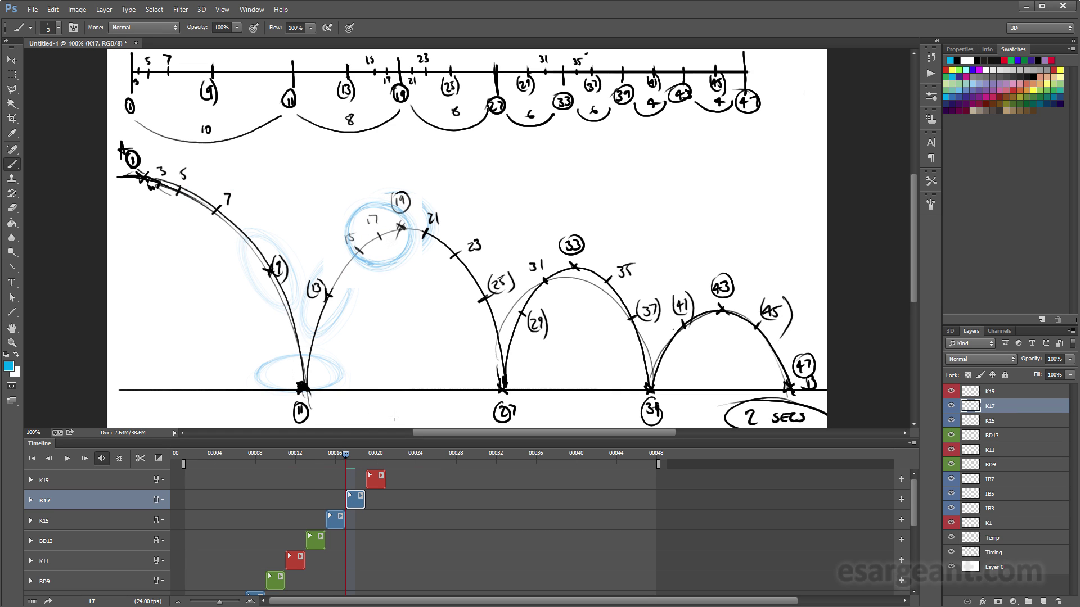
Scrub between frames 9 and 19 to examine the ball's spacing before and after the first ground contact.
{"action": "mouse_move", "coordinate": [349, 453]}
{"action": "left_mouse_down"}
{"action": "mouse_move", "coordinate": [386, 458]}
{"action": "mouse_move", "coordinate": [256, 484]}
{"action": "mouse_move", "coordinate": [184, 474]}
{"action": "mouse_move", "coordinate": [354, 468]}
{"action": "mouse_move", "coordinate": [337, 465]}
{"action": "mouse_move", "coordinate": [373, 464]}
{"action": "mouse_move", "coordinate": [369, 455]}
{"action": "left_mouse_up"}
{"action": "left_click", "coordinate": [380, 477]}
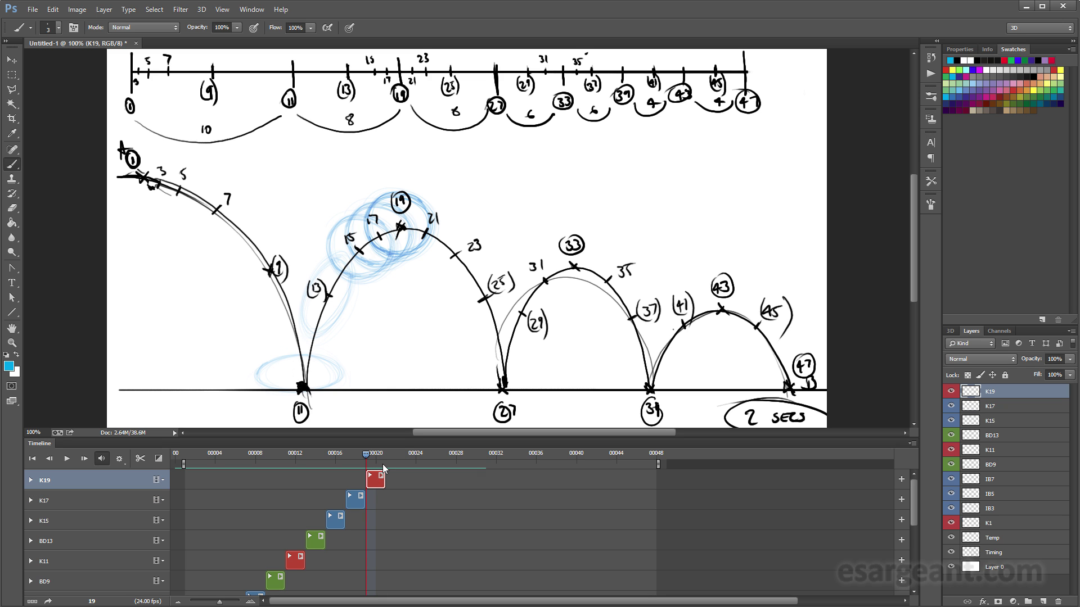
{"action": "mouse_move", "coordinate": [417, 252]}
{"action": "left_mouse_down"}
{"action": "mouse_move", "coordinate": [423, 220]}
{"action": "mouse_move", "coordinate": [418, 231]}
{"action": "left_mouse_up"}
{"action": "left_click_drag", "start_coordinate": [358, 457], "coordinate": [289, 481]}
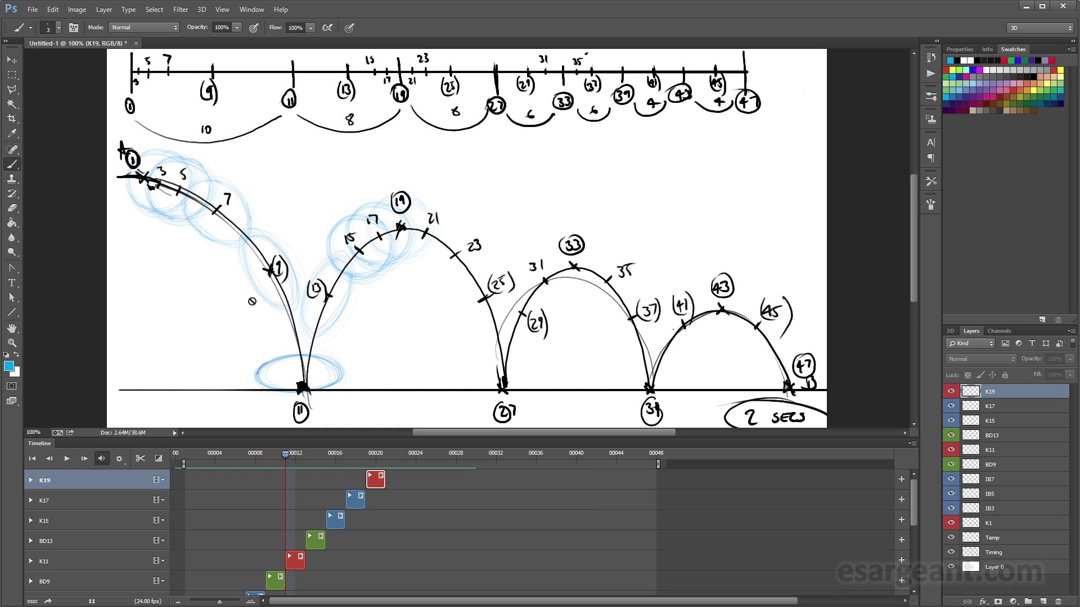
{"action": "mouse_move", "coordinate": [283, 453]}
{"action": "left_mouse_down"}
{"action": "mouse_move", "coordinate": [230, 458]}
{"action": "mouse_move", "coordinate": [305, 451]}
{"action": "mouse_move", "coordinate": [185, 451]}
{"action": "mouse_move", "coordinate": [365, 453]}
{"action": "mouse_move", "coordinate": [177, 448]}
{"action": "mouse_move", "coordinate": [297, 454]}
{"action": "mouse_move", "coordinate": [222, 451]}
{"action": "mouse_move", "coordinate": [311, 465]}
{"action": "mouse_move", "coordinate": [288, 460]}
{"action": "mouse_move", "coordinate": [342, 454]}
{"action": "mouse_move", "coordinate": [278, 458]}
{"action": "mouse_move", "coordinate": [322, 461]}
{"action": "mouse_move", "coordinate": [305, 452]}
{"action": "left_mouse_up"}
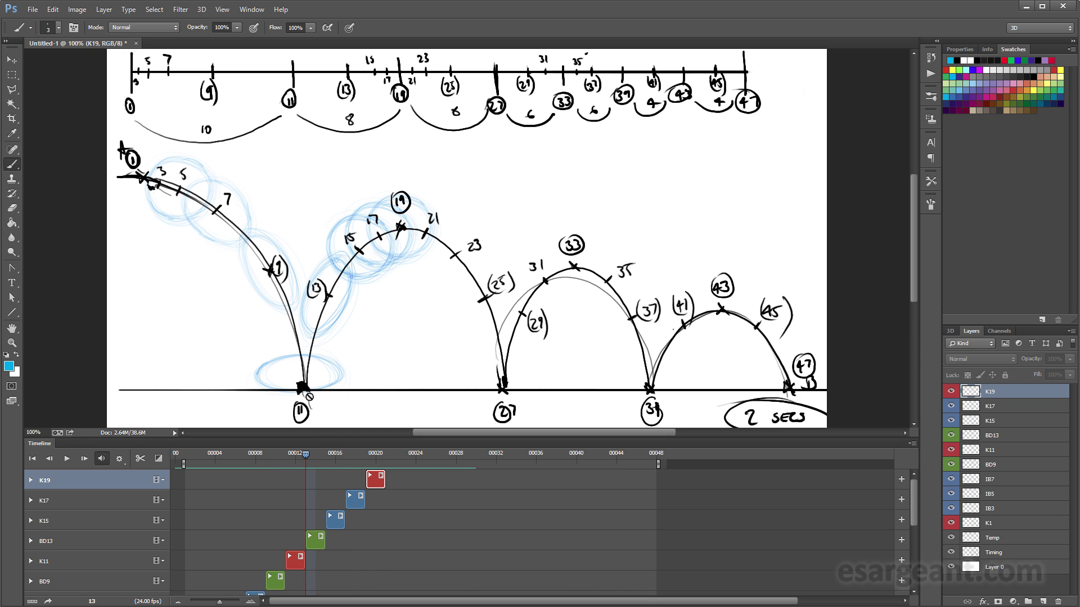
{"action": "left_click_drag", "start_coordinate": [304, 457], "coordinate": [263, 488]}
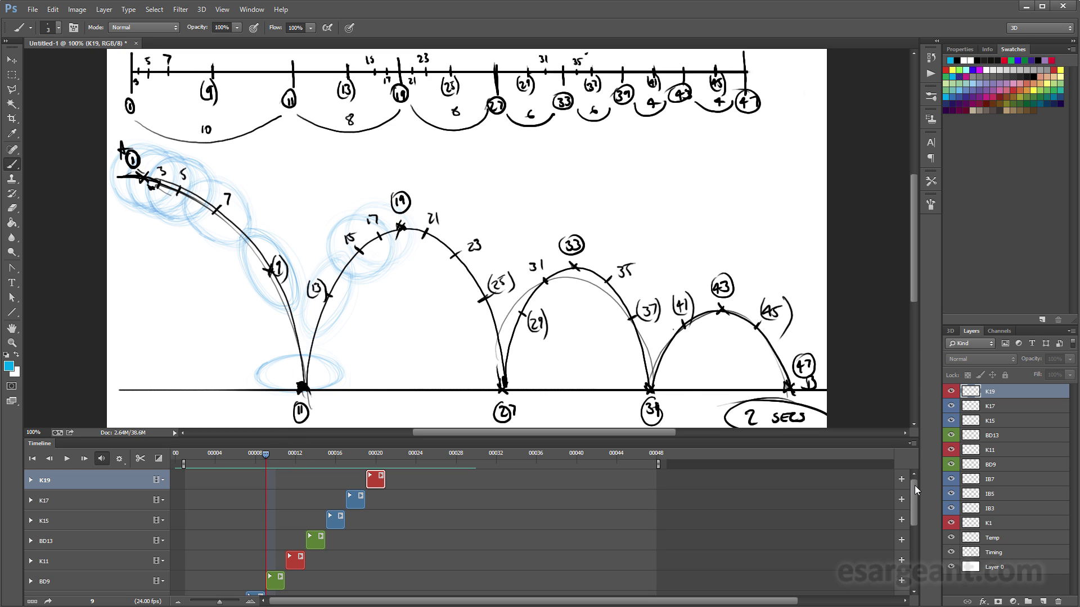
{"action": "left_click_drag", "start_coordinate": [913, 489], "coordinate": [916, 511]}
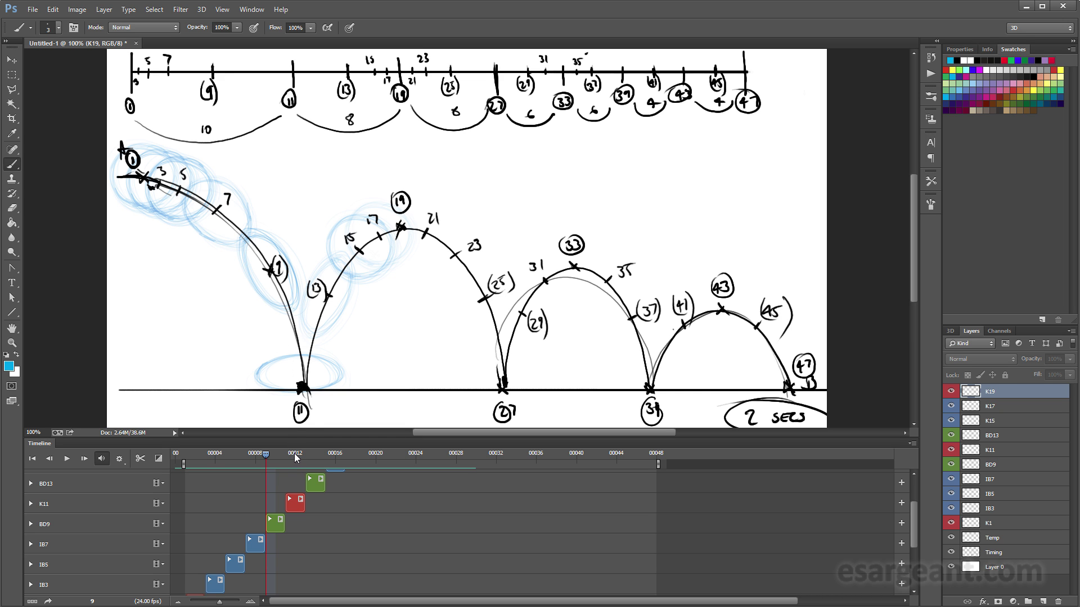
{"action": "left_click_drag", "start_coordinate": [265, 455], "coordinate": [269, 490]}
On the Timing layer, draw red marks 10 and 12 on either side of 11 in the timing chart, then restore the blue brush colour.
{"action": "left_click", "coordinate": [945, 71]}
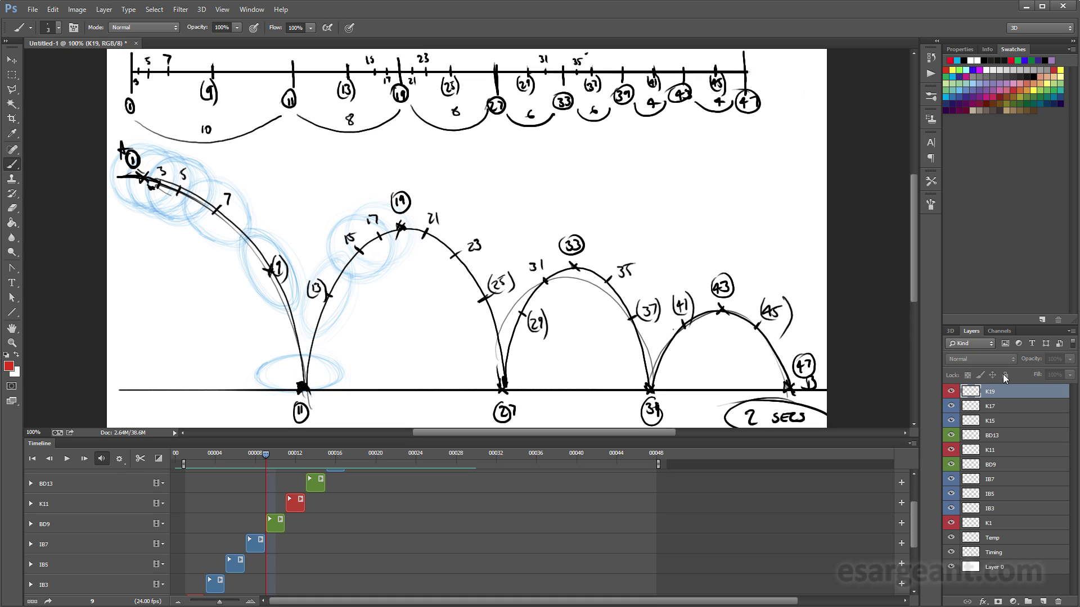
{"action": "left_click", "coordinate": [1007, 556]}
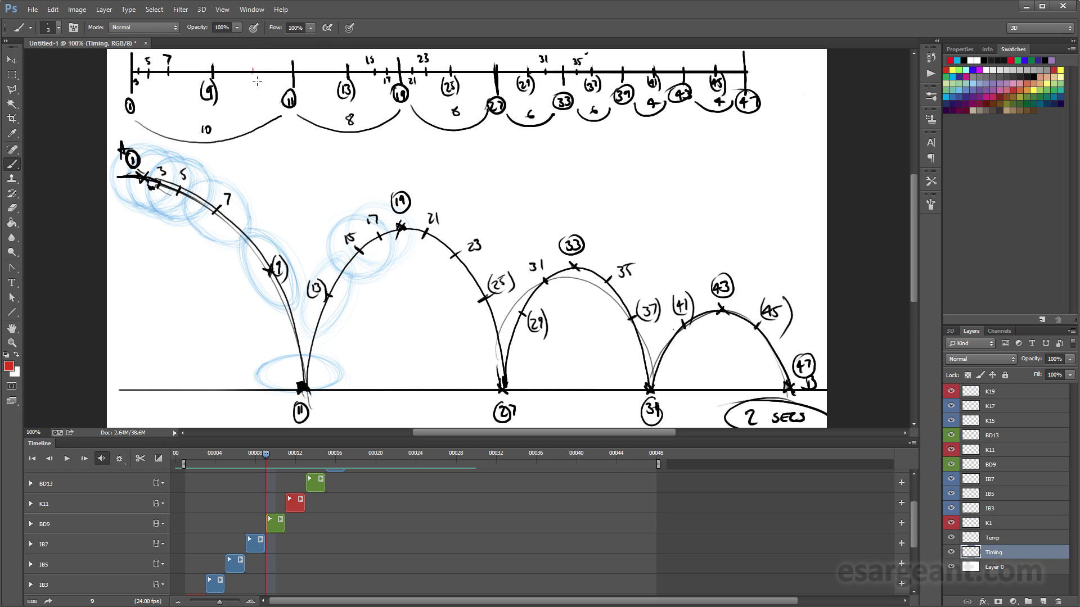
{"action": "left_click_drag", "start_coordinate": [252, 67], "coordinate": [255, 88]}
{"action": "left_click_drag", "start_coordinate": [320, 67], "coordinate": [320, 76]}
{"action": "left_click", "coordinate": [957, 60]}
Duplicate the BD9 layer as ib10.
{"action": "left_click", "coordinate": [1014, 468]}
{"action": "right_click", "coordinate": [1017, 472]}
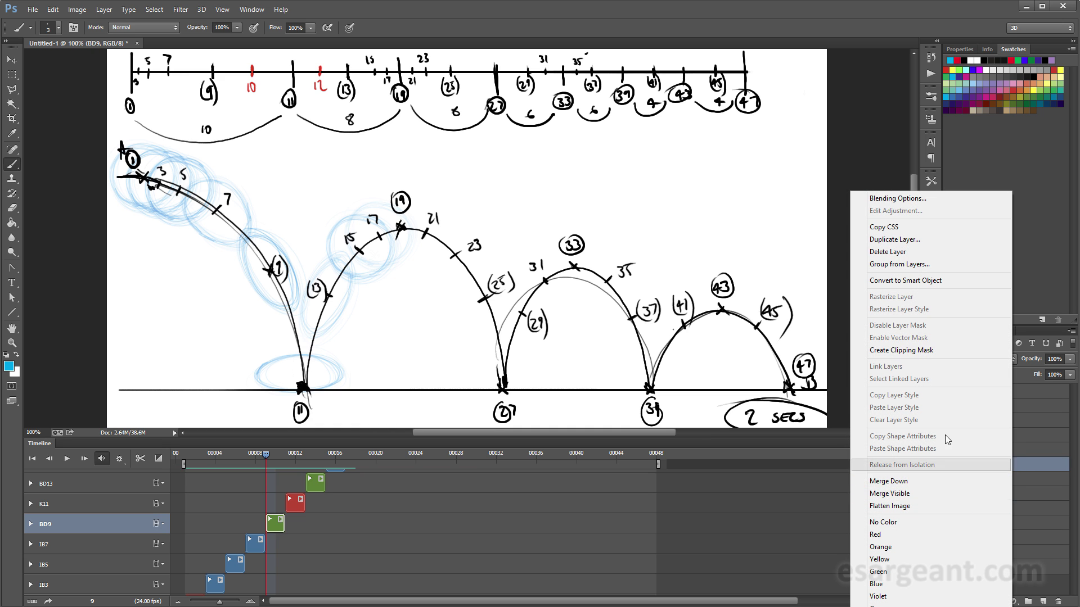
{"action": "left_click", "coordinate": [923, 239]}
{"action": "left_click", "coordinate": [582, 271]}
{"action": "left_click_drag", "start_coordinate": [588, 270], "coordinate": [511, 295]}
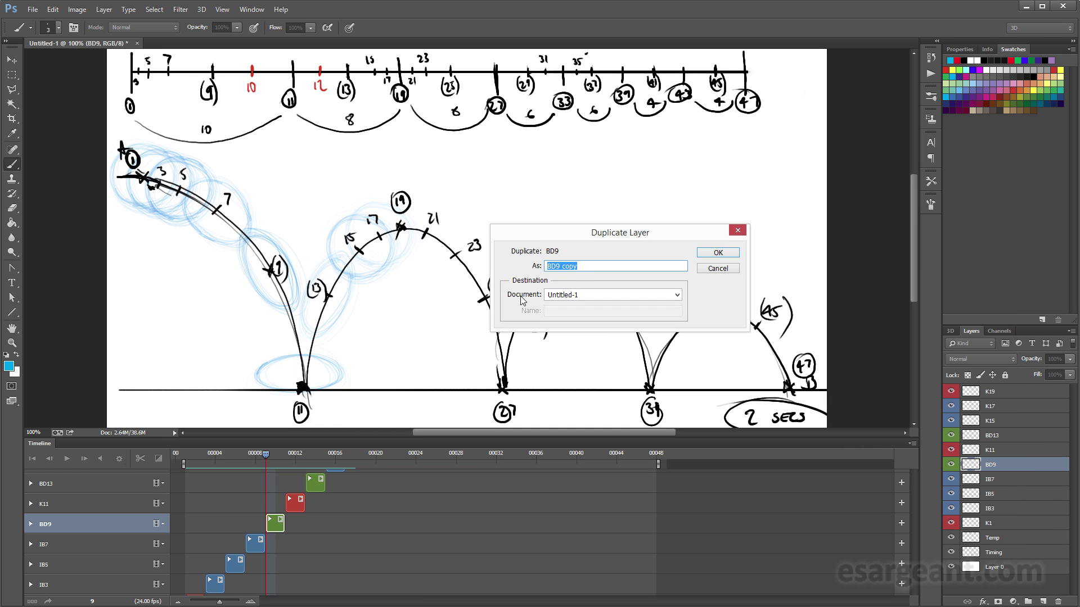
{"action": "type", "text": "Ib10"}
{"action": "key", "text": "Return"}
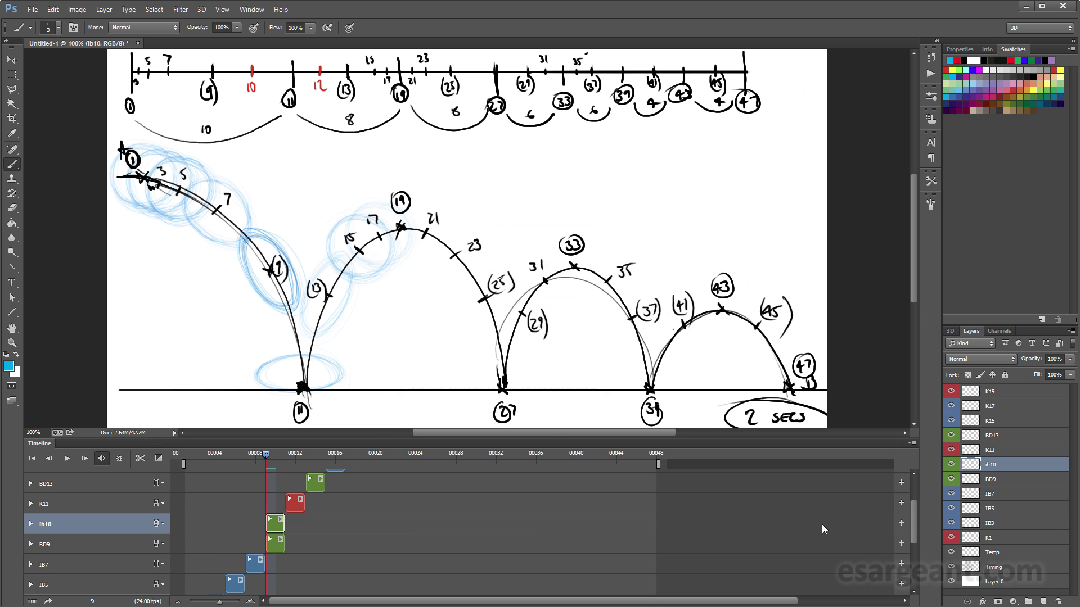
Colour-code the copied BD9 layer orange and rename it IB10.
{"action": "right_click", "coordinate": [1022, 470]}
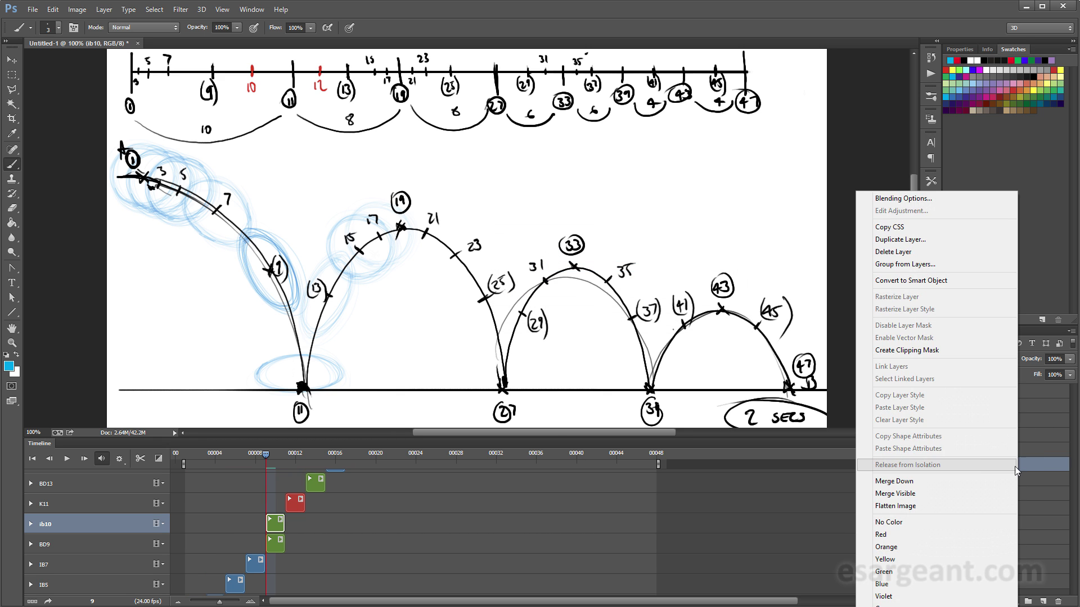
{"action": "left_click", "coordinate": [925, 548]}
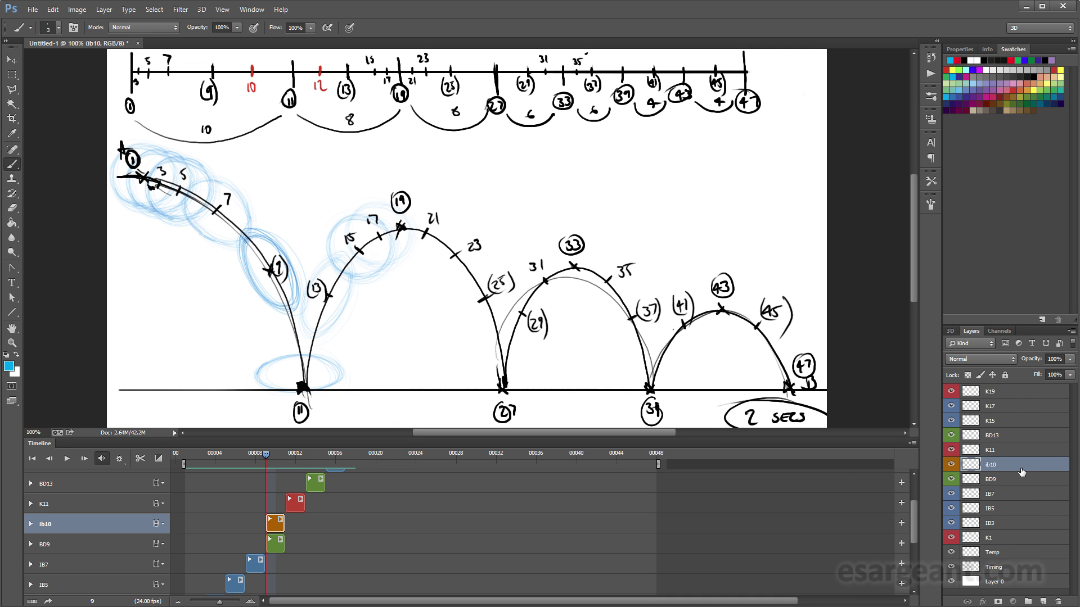
{"action": "double_click", "coordinate": [995, 470]}
{"action": "type", "text": "IB10"}
{"action": "key", "text": "Return"}
Move the IB10 ball down the arc to just above the ground contact and rotate it about 15°.
{"action": "left_click_drag", "start_coordinate": [298, 311], "coordinate": [313, 372]}
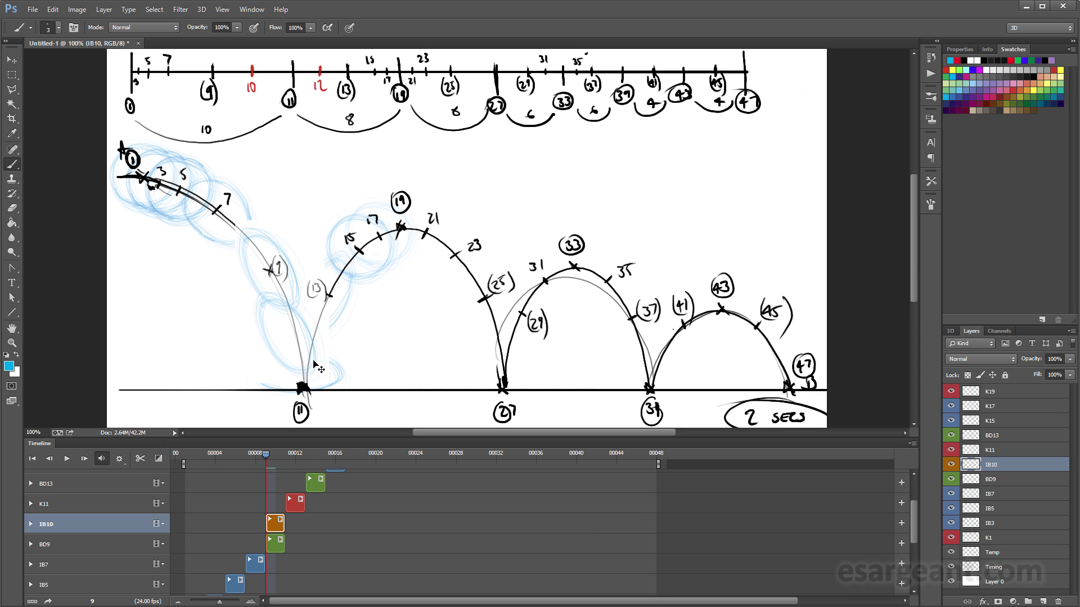
{"action": "key", "text": "ctrl+t"}
{"action": "mouse_move", "coordinate": [355, 339]}
{"action": "left_mouse_down"}
{"action": "mouse_move", "coordinate": [352, 354]}
{"action": "mouse_move", "coordinate": [315, 352]}
{"action": "left_mouse_up"}
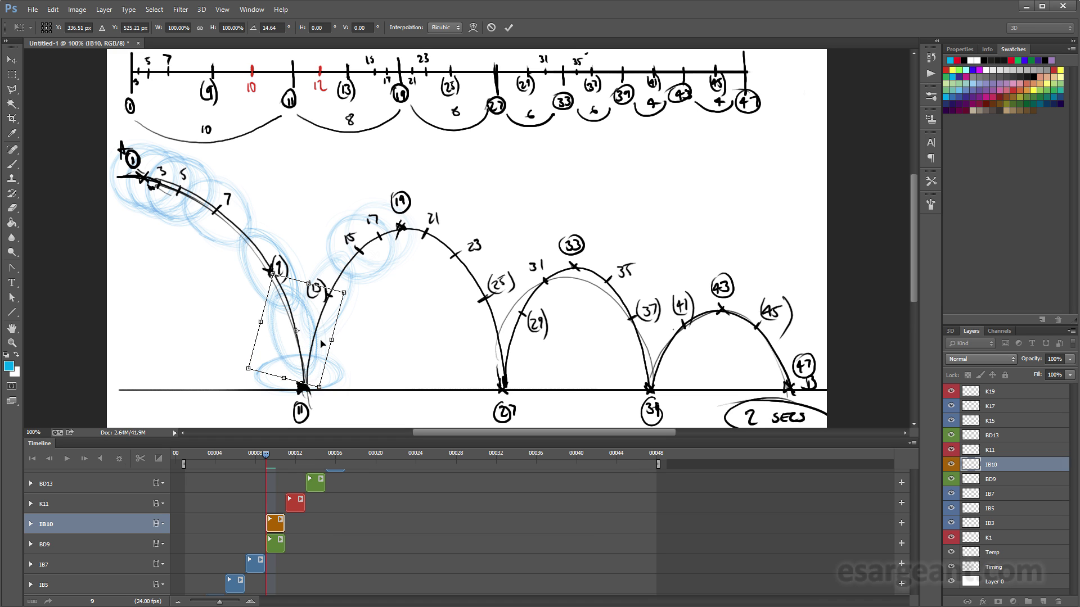
{"action": "key", "text": "Return"}
{"action": "key", "text": "b"}
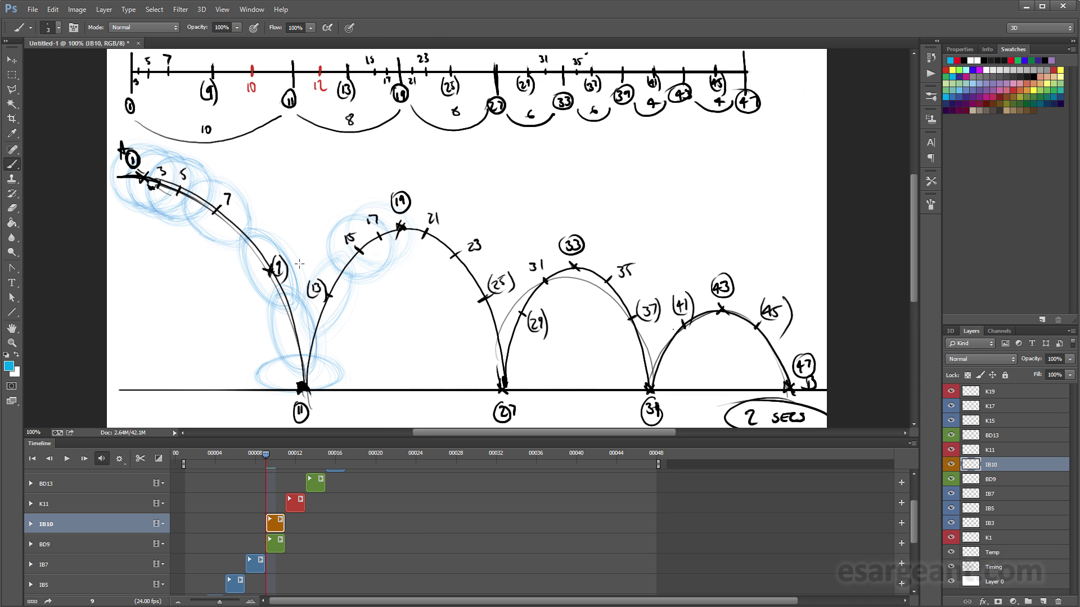
Trim the BD9, IB10 and K11 clips to one frame each, with IB10 starting at frame 10.
{"action": "left_click_drag", "start_coordinate": [262, 454], "coordinate": [268, 457]}
{"action": "left_click_drag", "start_coordinate": [219, 604], "coordinate": [233, 604]}
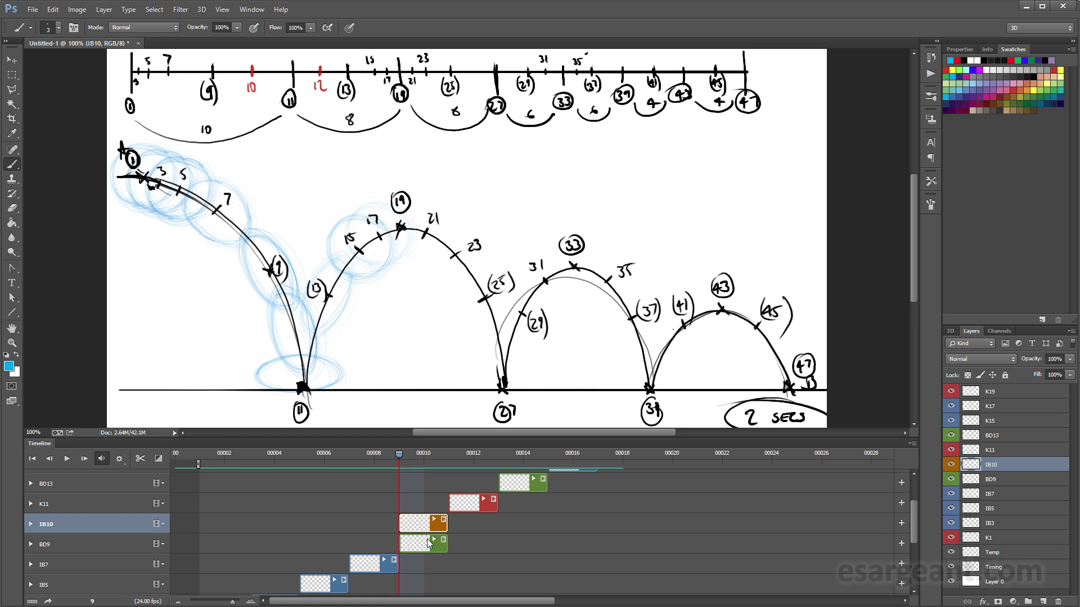
{"action": "left_click", "coordinate": [1023, 479]}
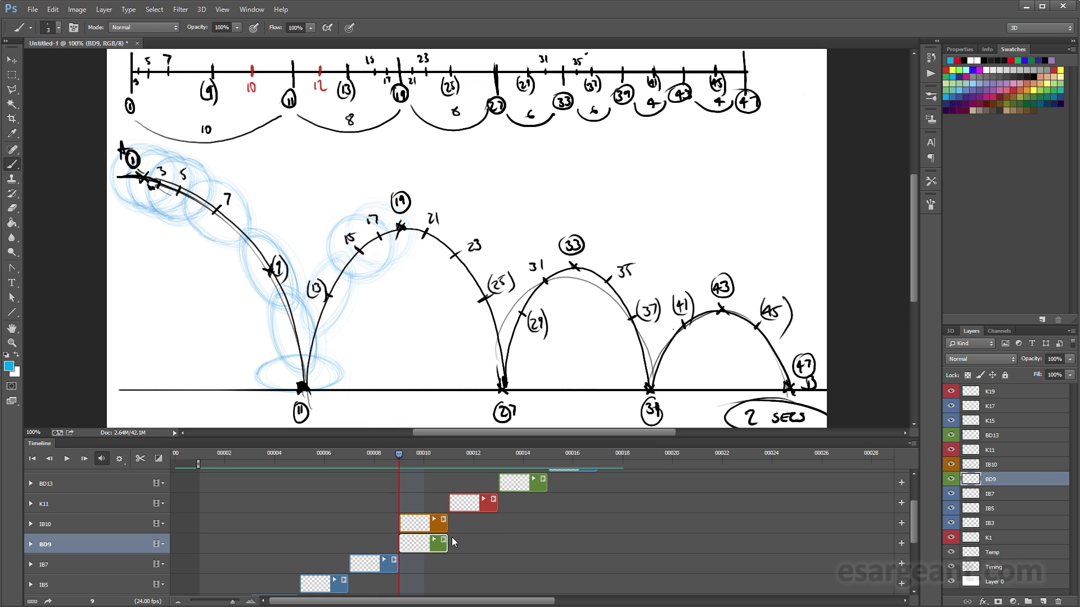
{"action": "mouse_move", "coordinate": [448, 551]}
{"action": "left_mouse_down"}
{"action": "mouse_move", "coordinate": [423, 552]}
{"action": "mouse_move", "coordinate": [437, 528]}
{"action": "mouse_move", "coordinate": [448, 529]}
{"action": "left_mouse_up"}
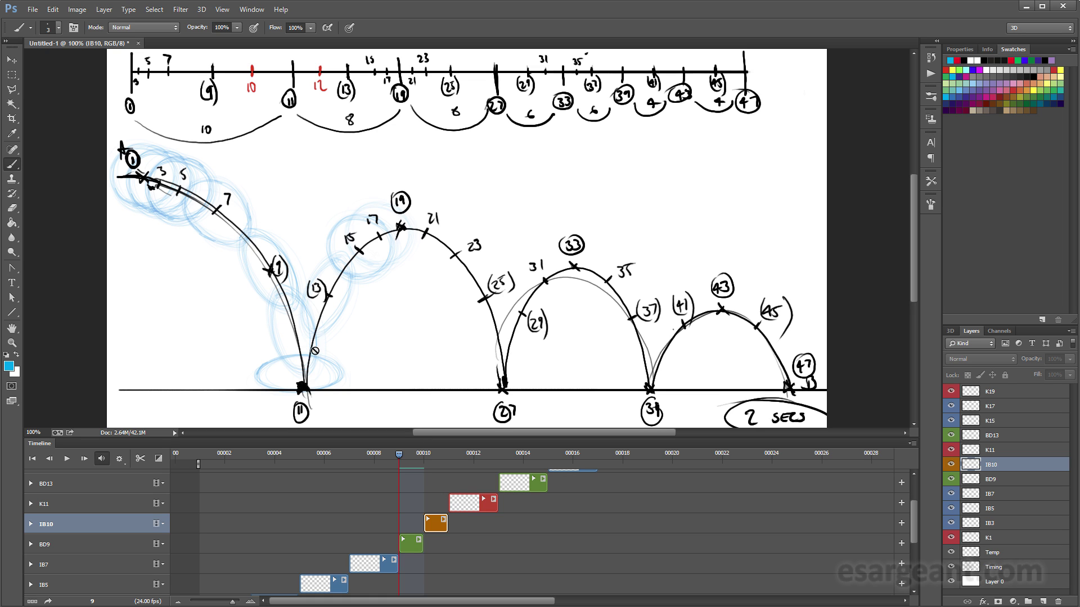
{"action": "left_click", "coordinate": [474, 511]}
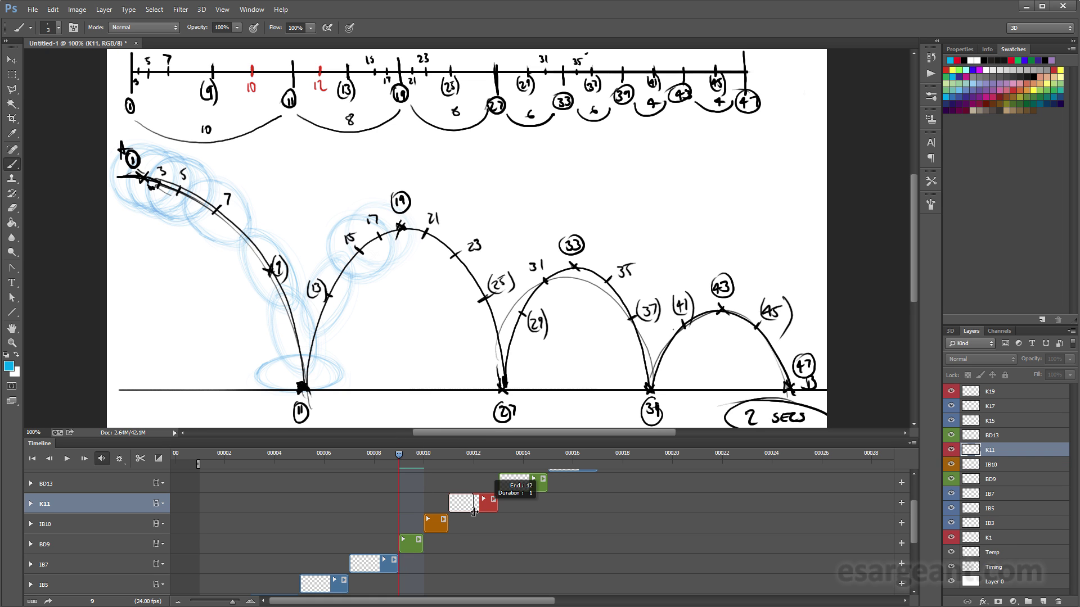
{"action": "left_click_drag", "start_coordinate": [475, 510], "coordinate": [474, 511]}
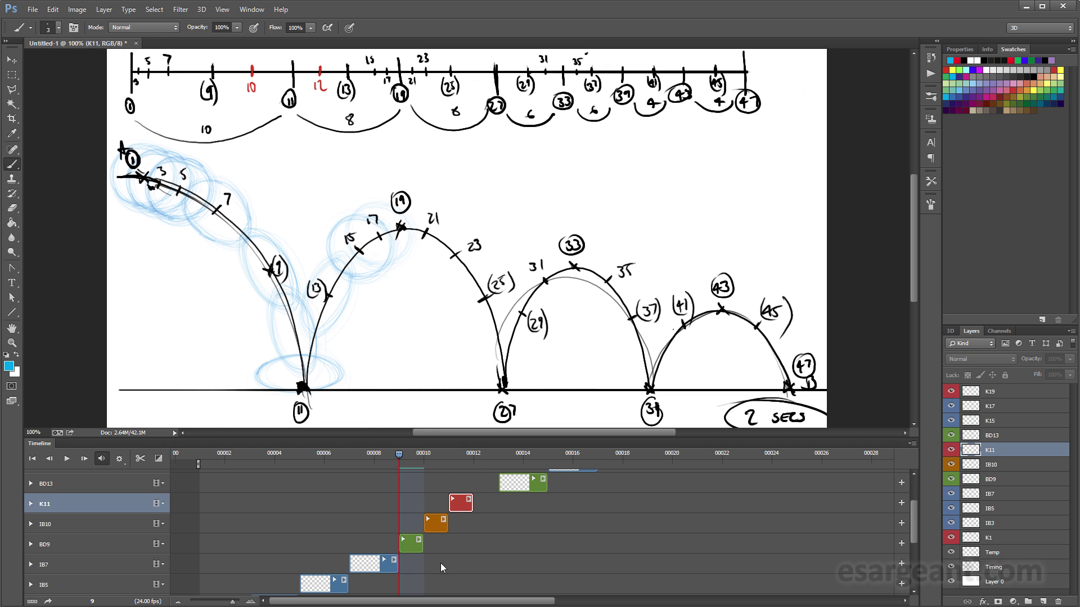
Duplicate the BD13 layer as IB12.
{"action": "left_click", "coordinate": [1011, 441]}
{"action": "right_click", "coordinate": [1019, 442]}
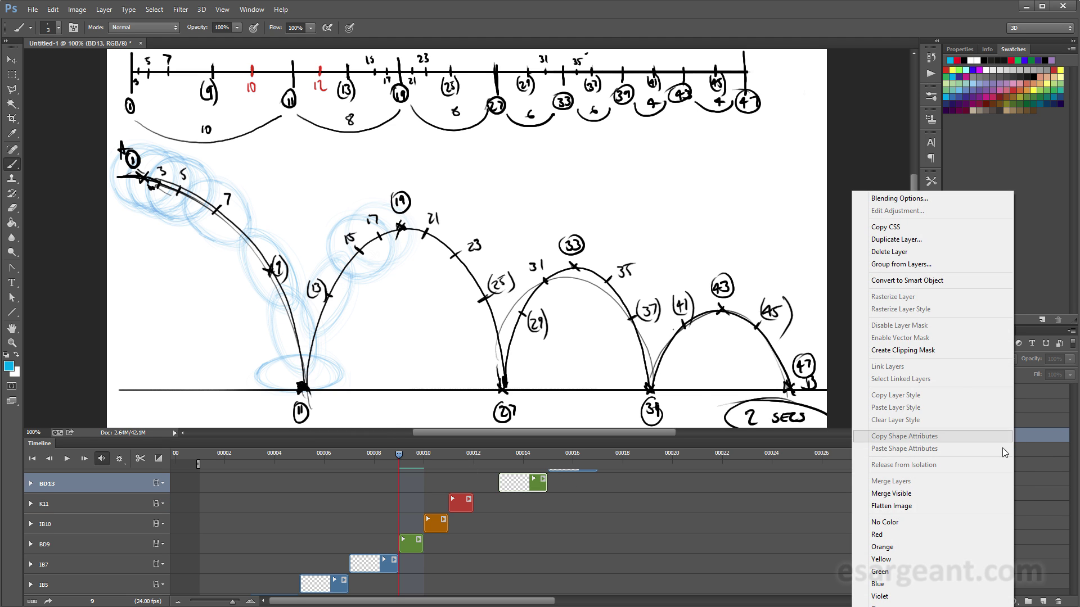
{"action": "left_click", "coordinate": [913, 239]}
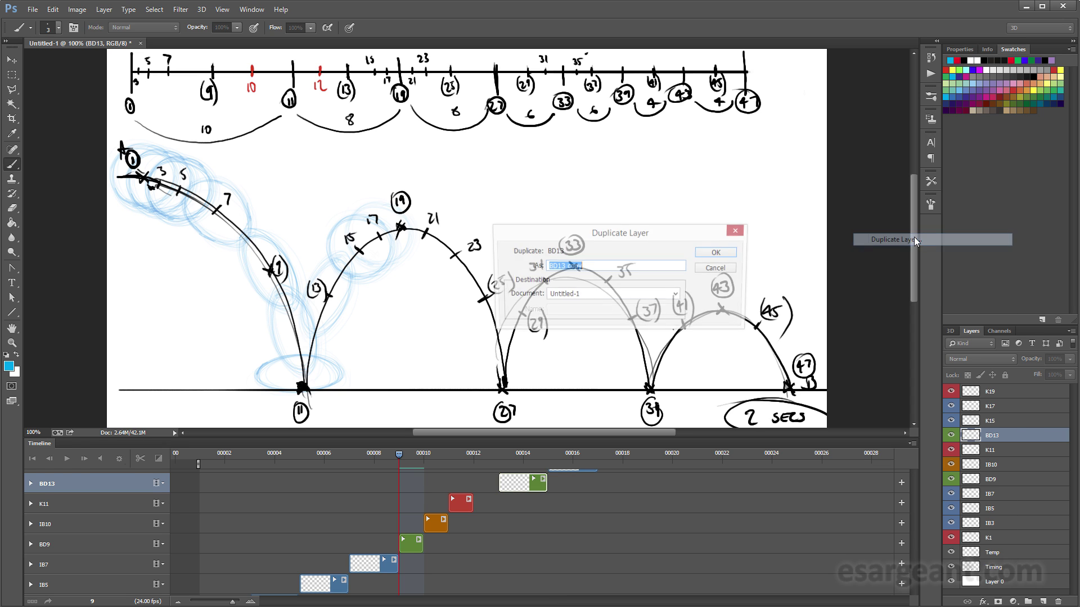
{"action": "type", "text": "IB12"}
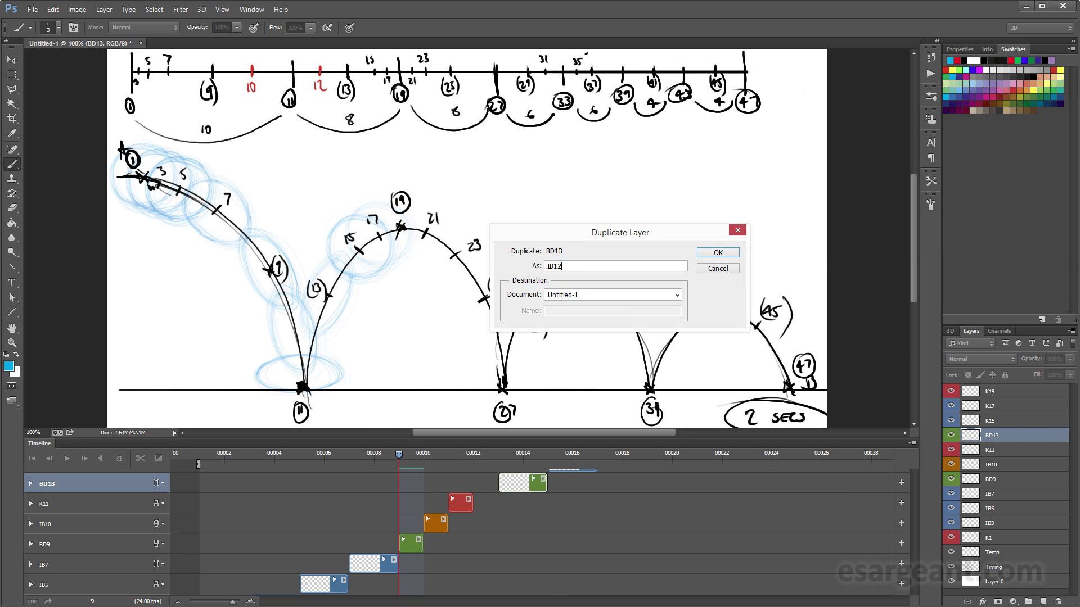
{"action": "key", "text": "Return"}
Colour-code the IB12 layer orange and place it between K11 and BD13.
{"action": "right_click", "coordinate": [1016, 437]}
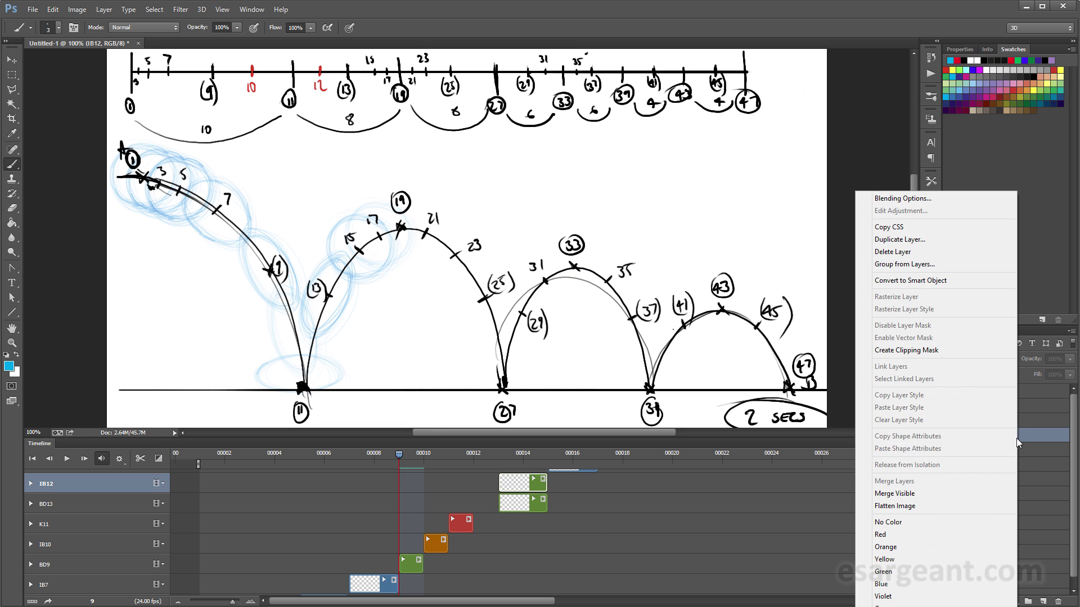
{"action": "left_click", "coordinate": [958, 549]}
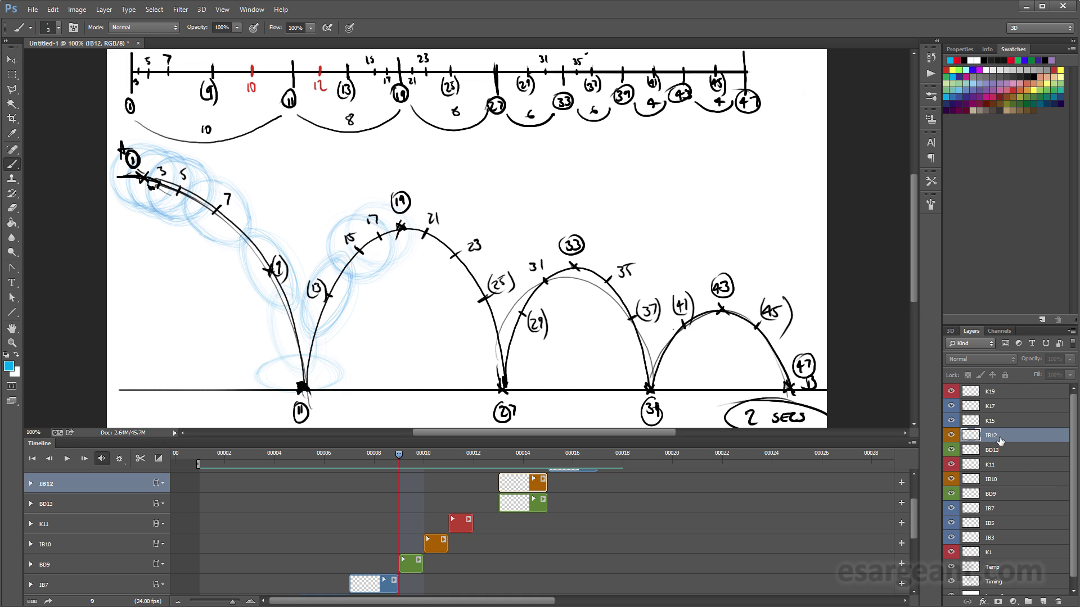
{"action": "left_click_drag", "start_coordinate": [1010, 442], "coordinate": [1013, 457]}
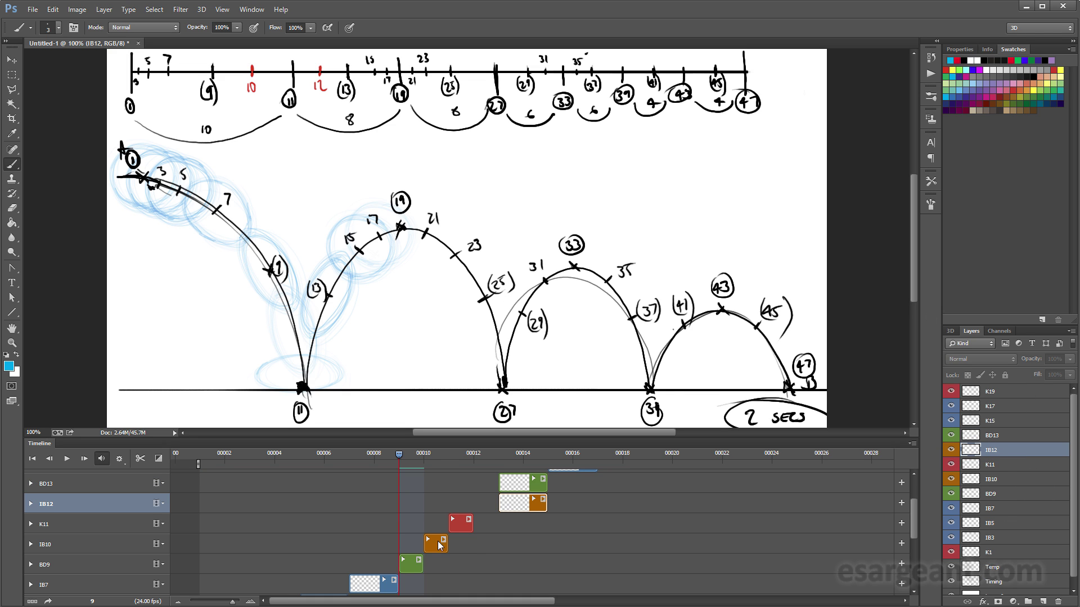
Shorten the IB12 clip to one frame at frame 12 and move its ball down the arc to just above the ground, rotated about 7° counterclockwise.
{"action": "mouse_move", "coordinate": [519, 505]}
{"action": "left_mouse_down"}
{"action": "mouse_move", "coordinate": [490, 505]}
{"action": "mouse_move", "coordinate": [516, 504]}
{"action": "mouse_move", "coordinate": [498, 506]}
{"action": "left_mouse_up"}
{"action": "left_click", "coordinate": [474, 455]}
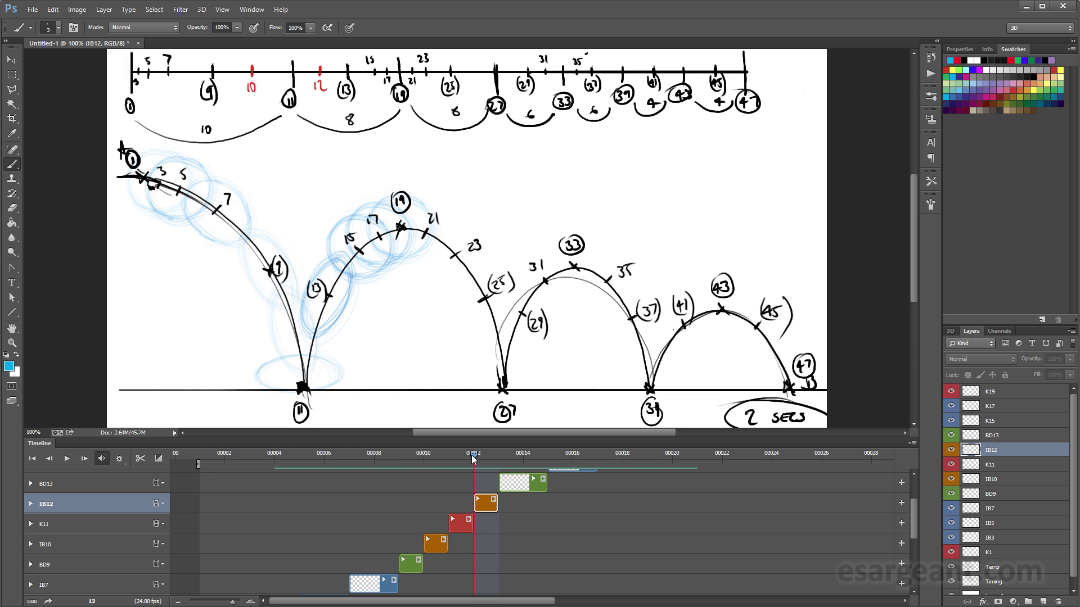
{"action": "key", "text": "ctrl+t"}
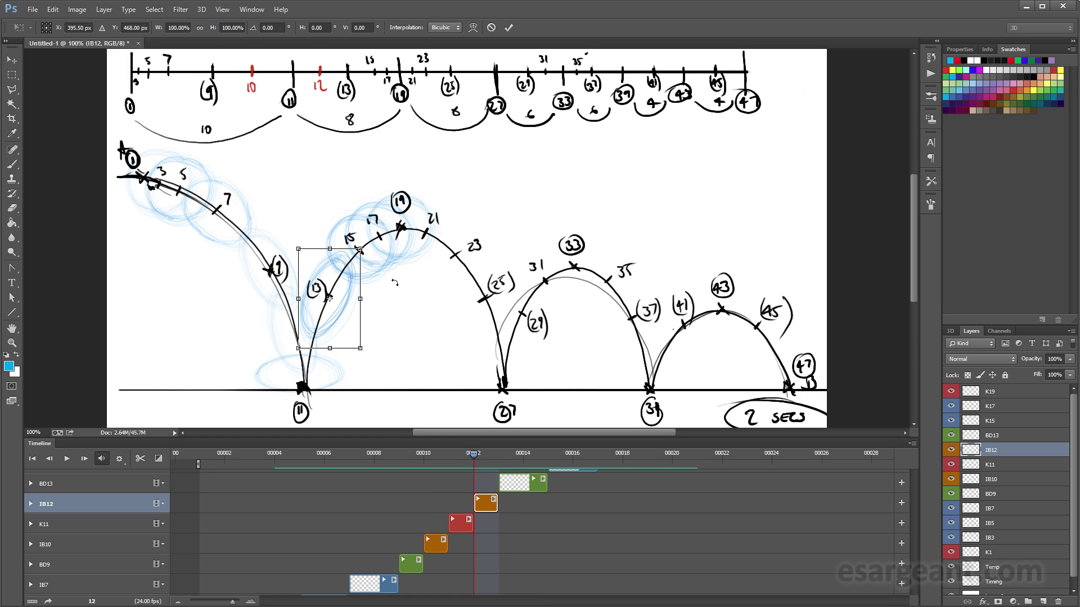
{"action": "mouse_move", "coordinate": [338, 314]}
{"action": "left_mouse_down"}
{"action": "mouse_move", "coordinate": [327, 350]}
{"action": "mouse_move", "coordinate": [363, 322]}
{"action": "mouse_move", "coordinate": [330, 343]}
{"action": "left_mouse_up"}
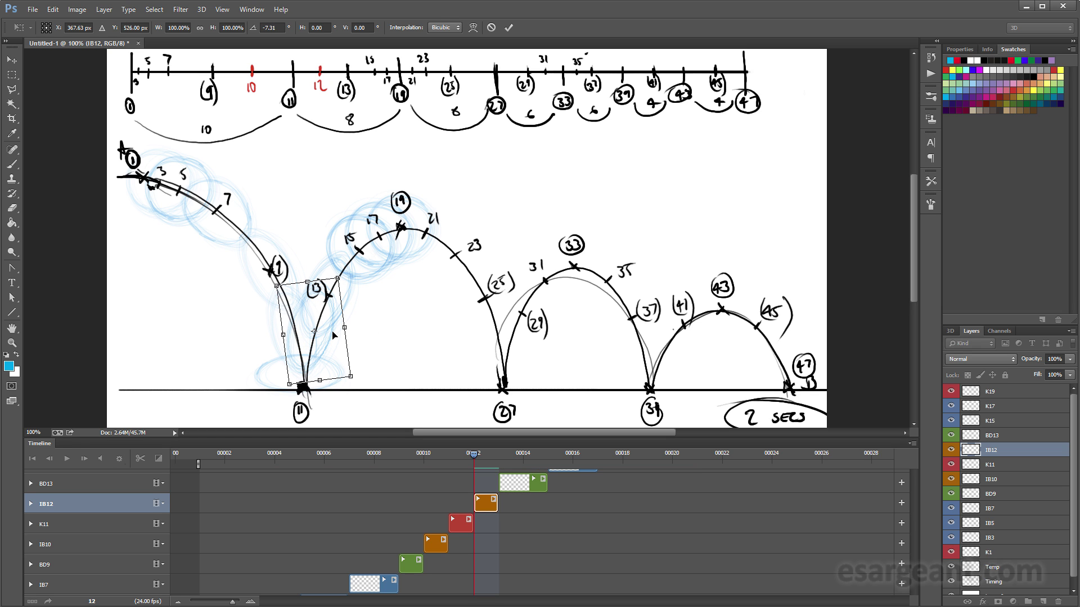
{"action": "key", "text": "Right"}
{"action": "key", "text": "Right"}
{"action": "left_click_drag", "start_coordinate": [376, 321], "coordinate": [375, 316]}
{"action": "key", "text": "Right"}
{"action": "key", "text": "Right"}
{"action": "key", "text": "Right"}
{"action": "key", "text": "Right"}
{"action": "key", "text": "Return"}
{"action": "key", "text": "b"}
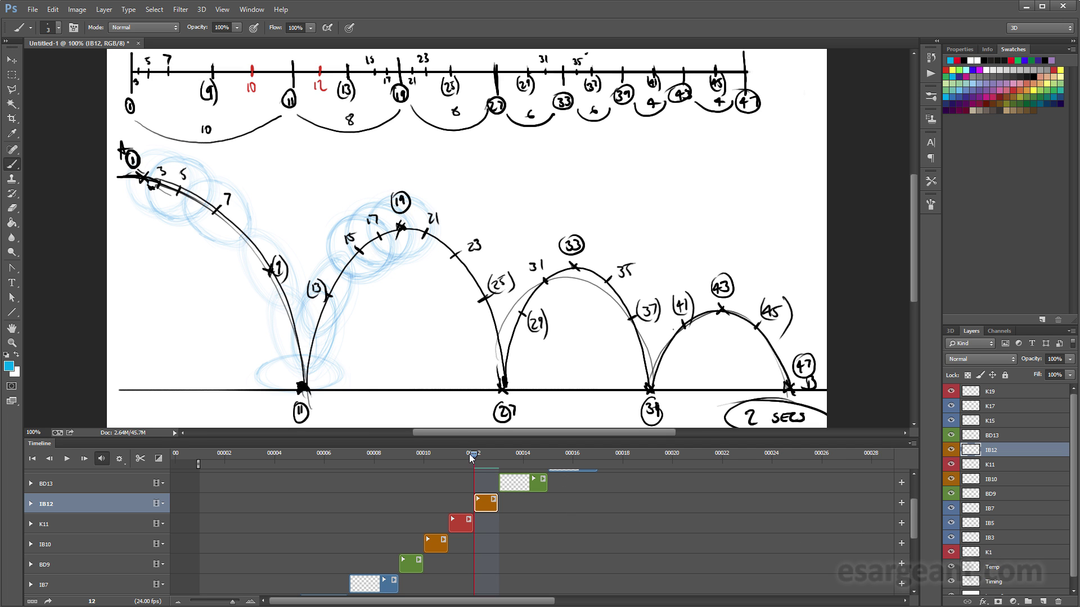
Turn off onion skins and preview the ball animation by scrubbing from the first frames to frame 19.
{"action": "key", "text": "space"}
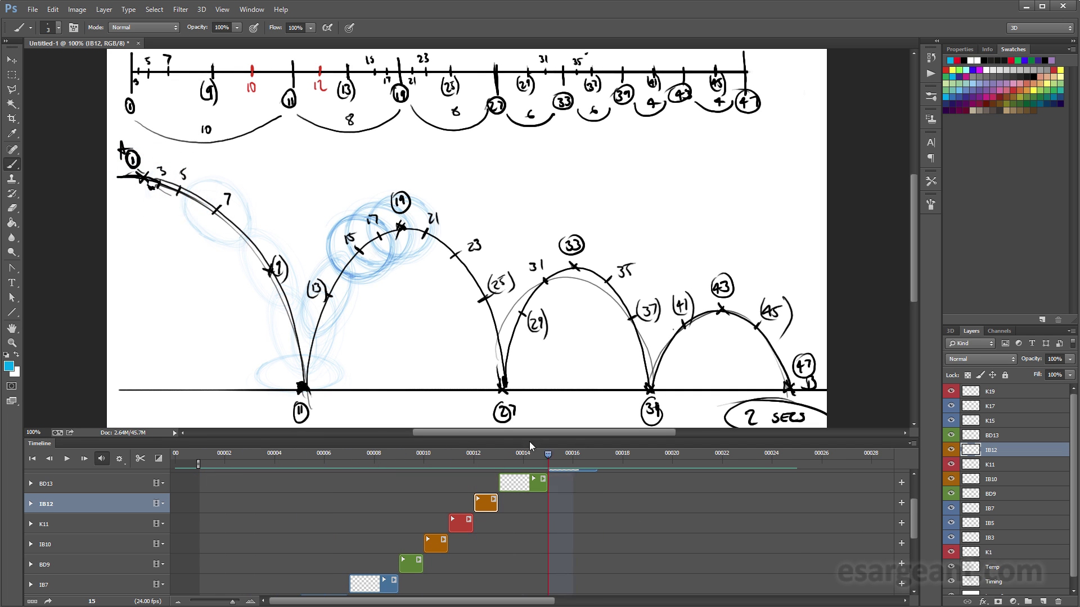
{"action": "left_click", "coordinate": [911, 445]}
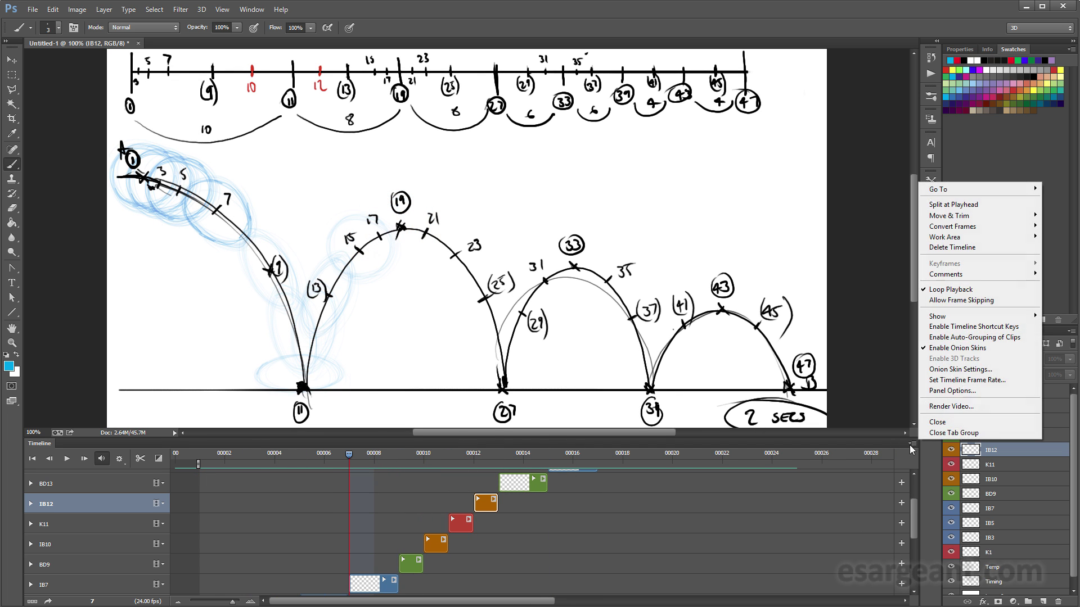
{"action": "left_click", "coordinate": [989, 348]}
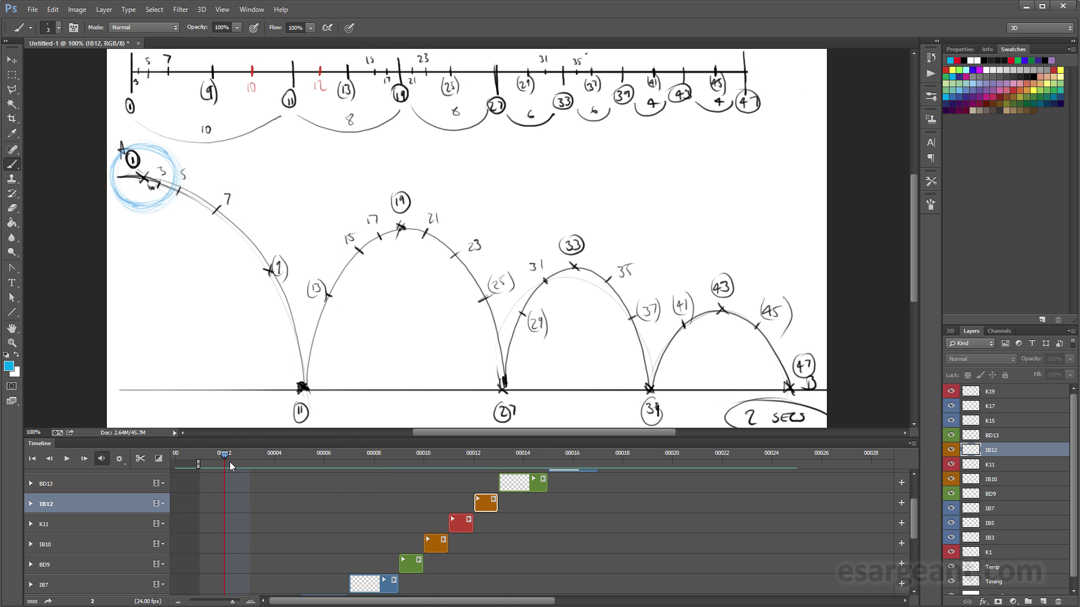
{"action": "left_click_drag", "start_coordinate": [232, 461], "coordinate": [642, 524]}
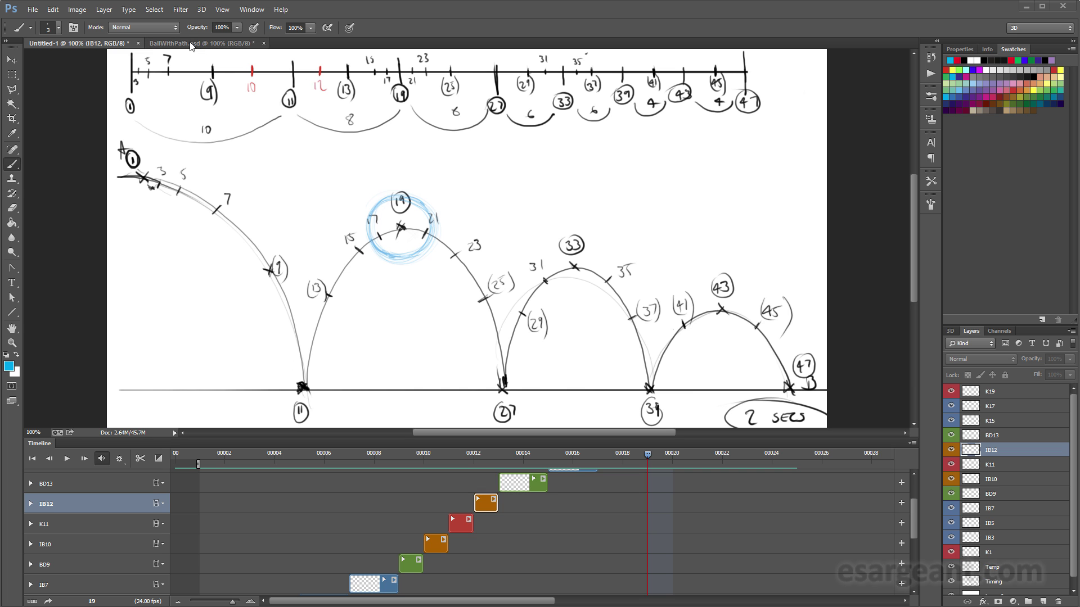
Switch to the BallWithPath.psd document and scrub through its bouncing ball animation up to frame 20.
{"action": "left_click", "coordinate": [192, 44]}
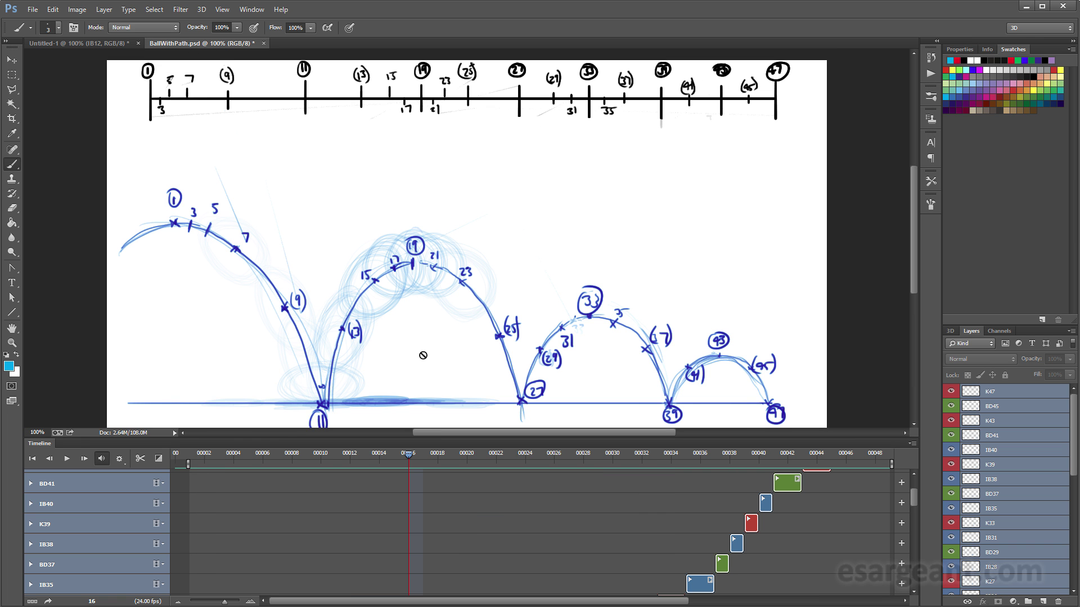
{"action": "left_click_drag", "start_coordinate": [256, 464], "coordinate": [467, 534]}
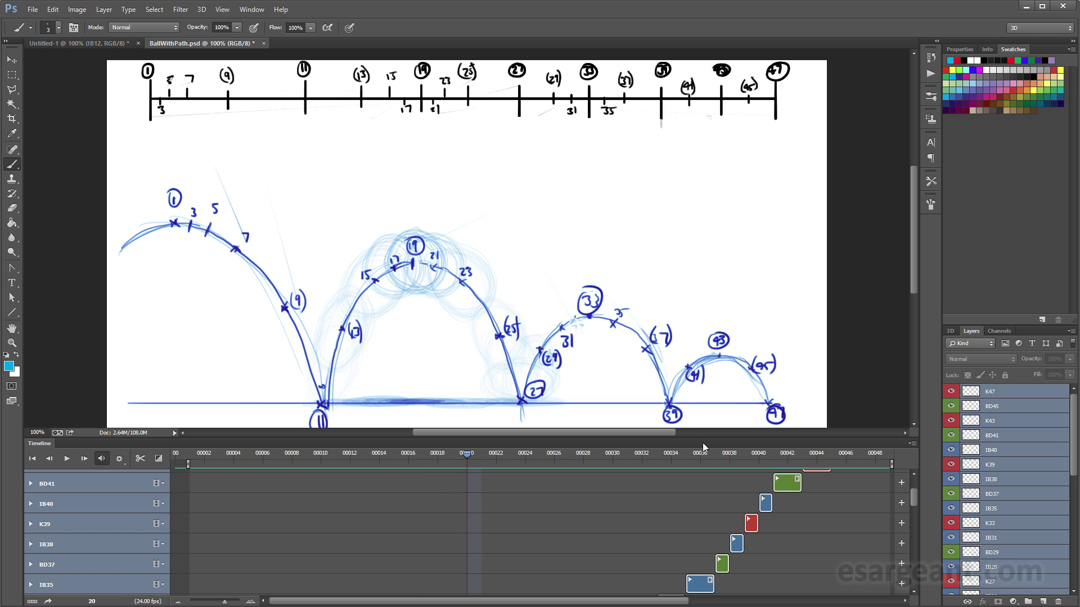
Play the BallWithPath.psd bouncing ball animation with the Template and Timing layers hidden and onion skins turned off.
{"action": "left_click_drag", "start_coordinate": [1072, 441], "coordinate": [1073, 552]}
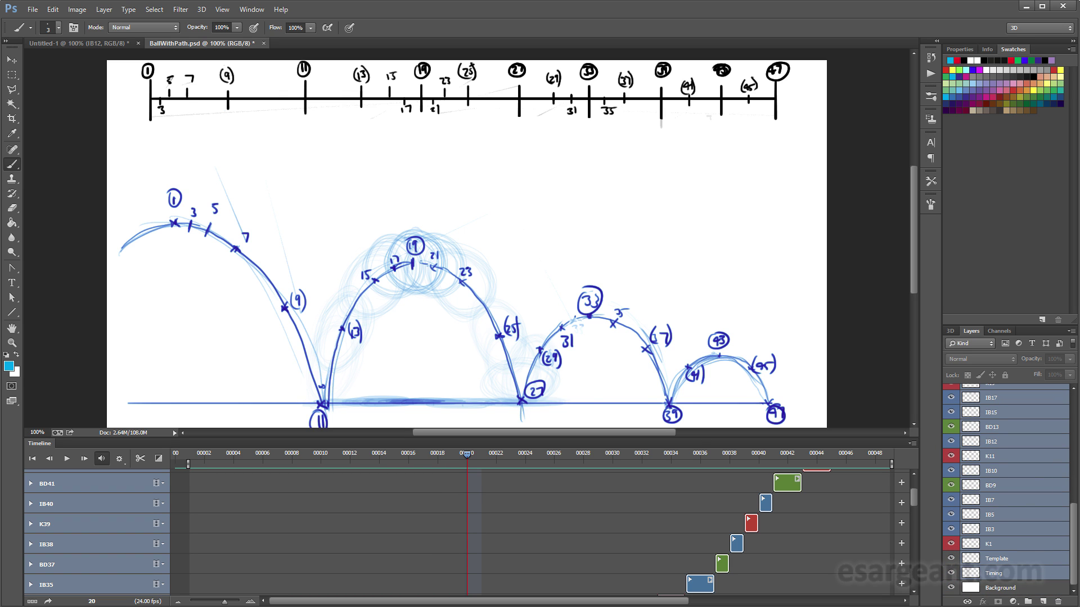
{"action": "left_click", "coordinate": [951, 573]}
{"action": "left_click", "coordinate": [912, 444]}
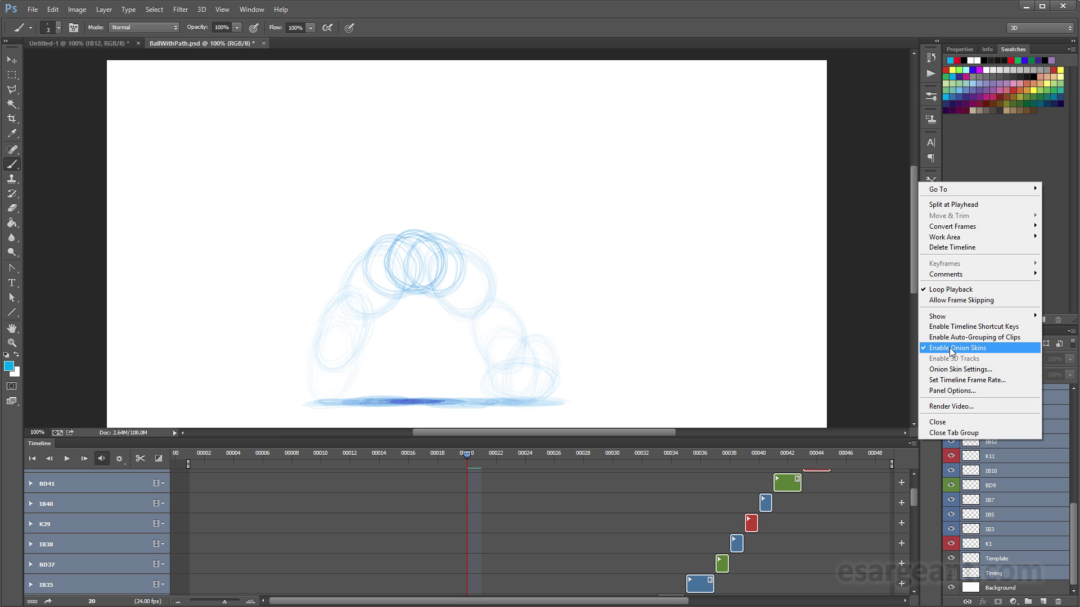
{"action": "left_click", "coordinate": [950, 349]}
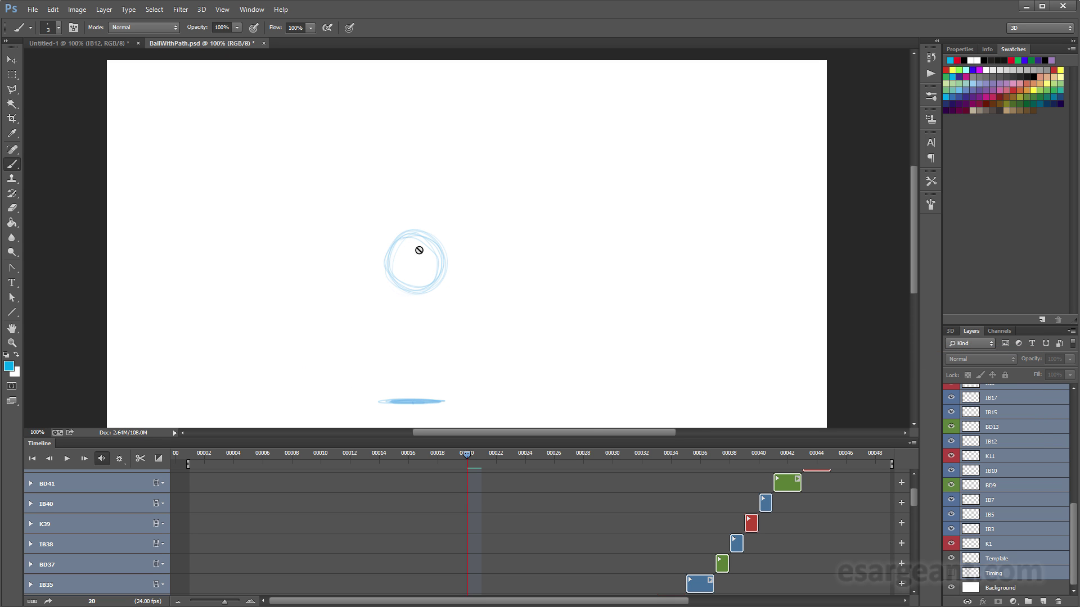
{"action": "left_click_drag", "start_coordinate": [471, 454], "coordinate": [235, 433]}
{"action": "key", "text": "space"}
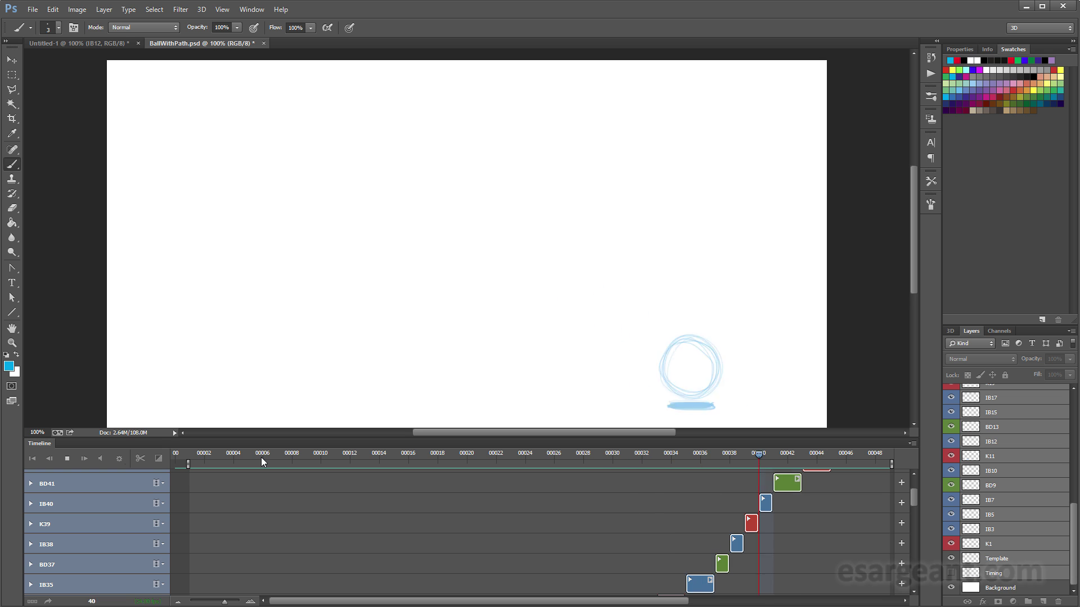